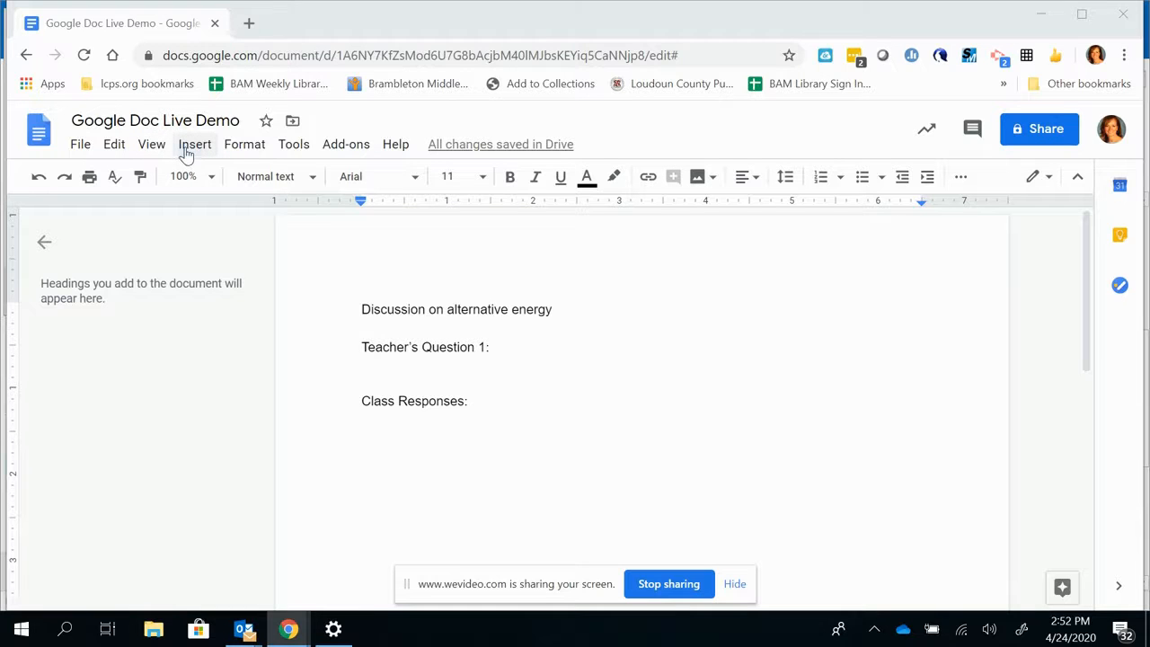
Insert a 1 x 1 table beneath the "Teacher's Question 1:" line
{"action": "left_click", "coordinate": [189, 151]}
{"action": "mouse_move", "coordinate": [216, 208]}
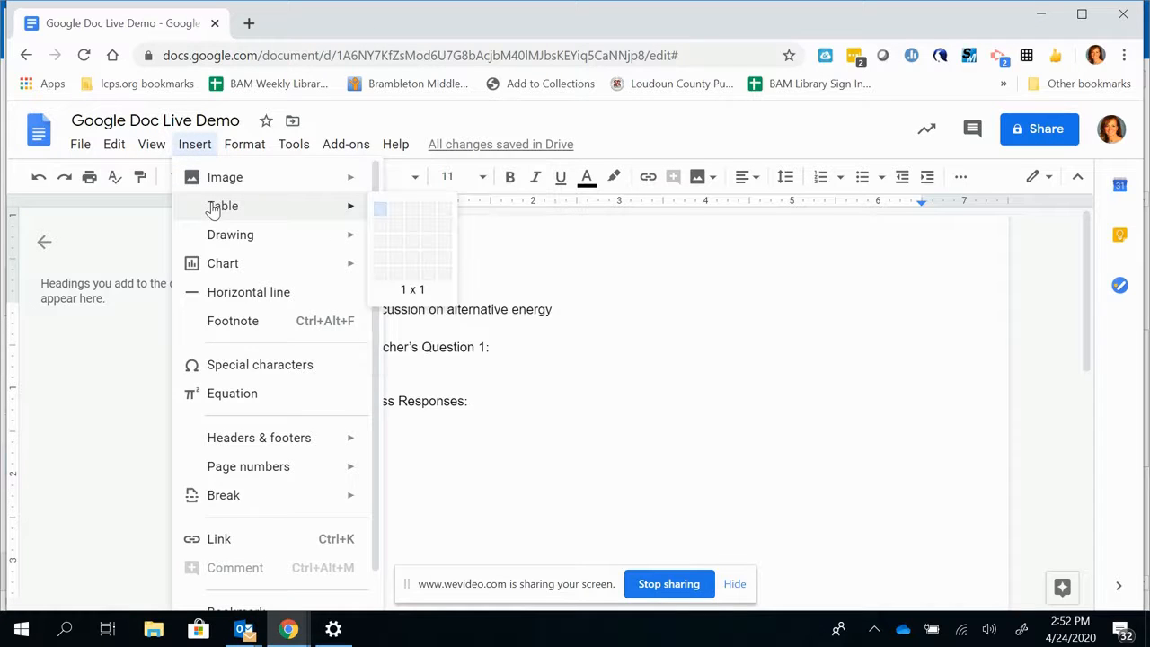
{"action": "left_click", "coordinate": [380, 213]}
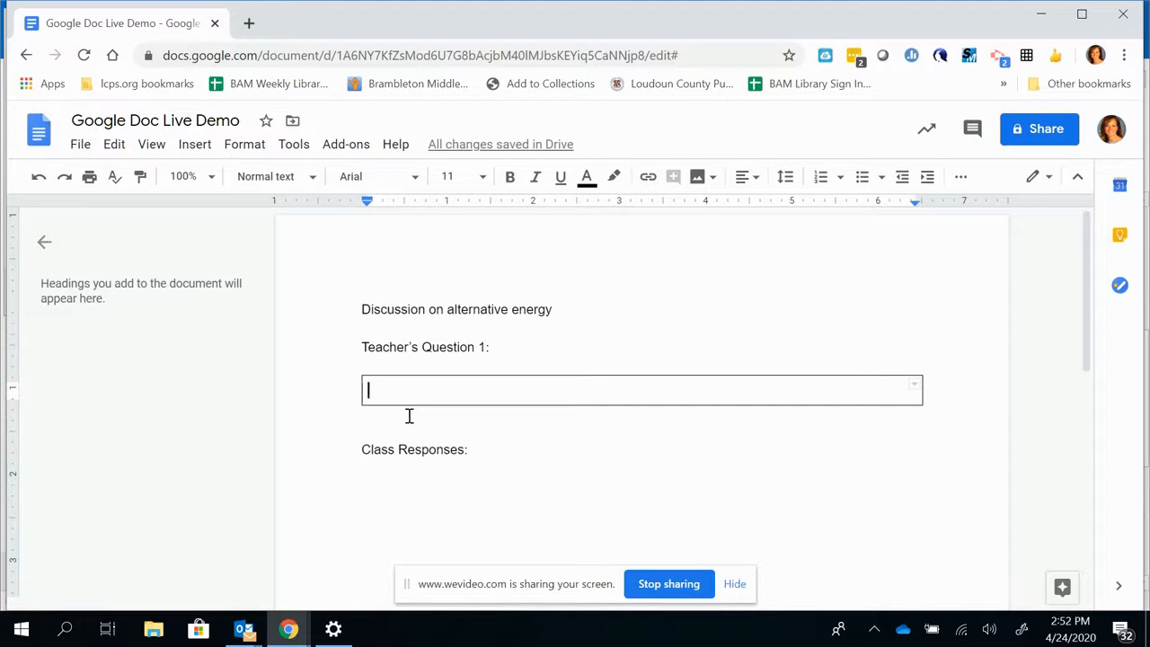
Insert a three-column, multi-row table beneath the "Class Responses:" line
{"action": "left_click", "coordinate": [367, 471]}
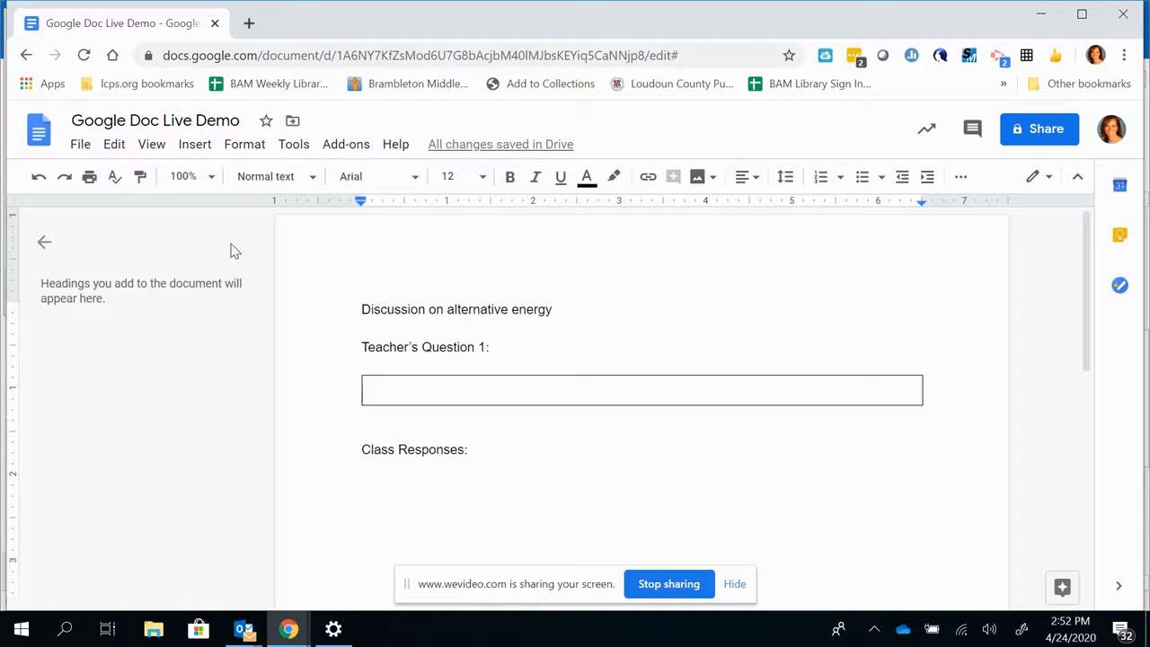
{"action": "left_click", "coordinate": [198, 153]}
{"action": "mouse_move", "coordinate": [210, 206]}
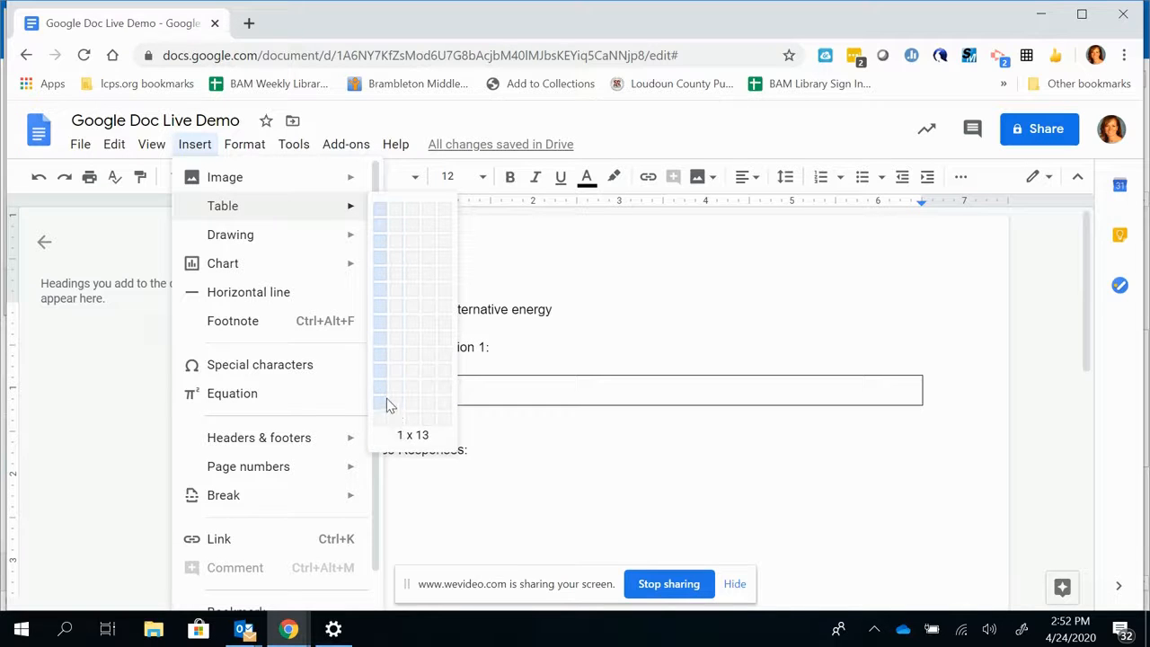
{"action": "left_click", "coordinate": [411, 358]}
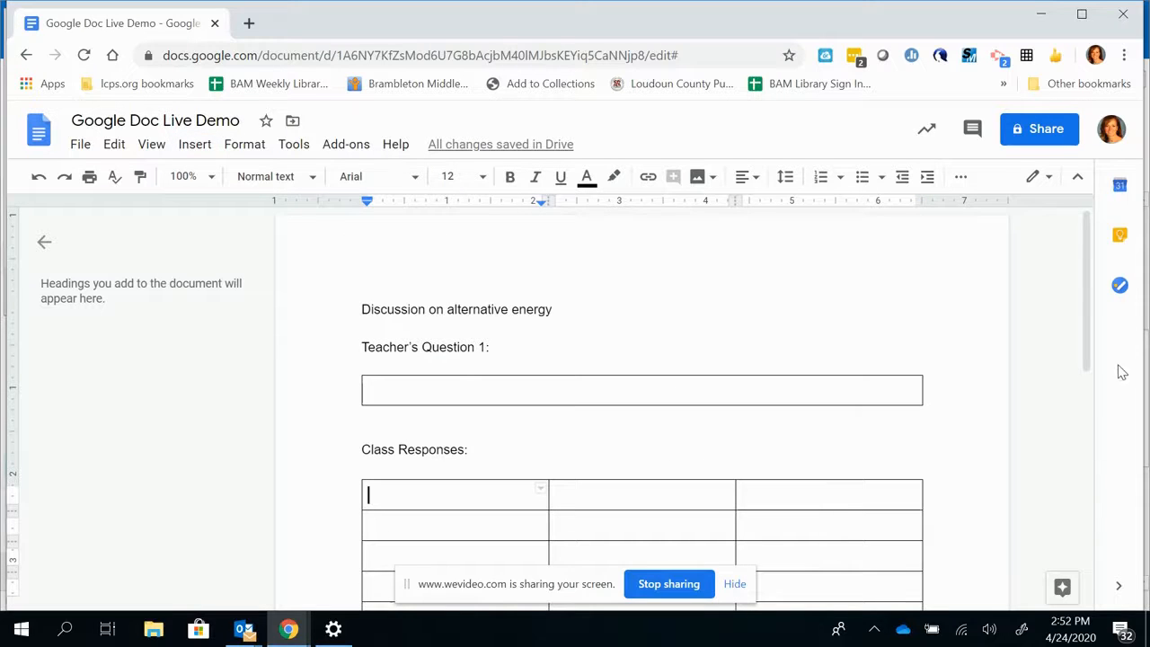
{"action": "scroll", "coordinate": [567, 411], "scroll_direction": "down", "scroll_amount": 2}
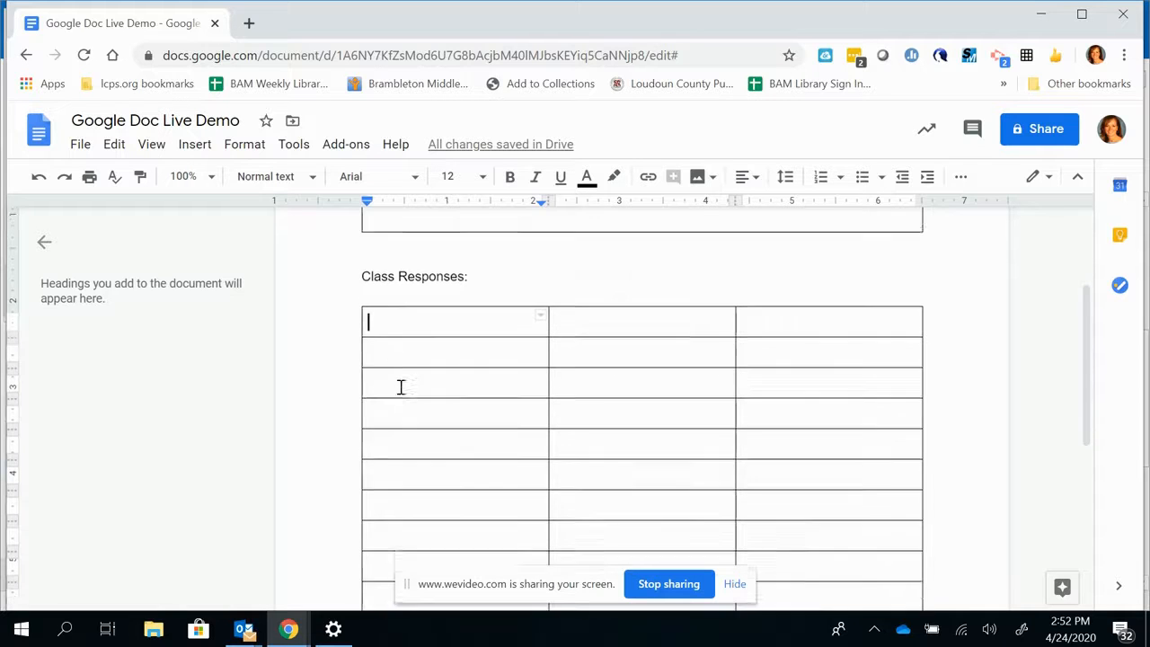
{"action": "scroll", "coordinate": [422, 387], "scroll_direction": "up", "scroll_amount": 2}
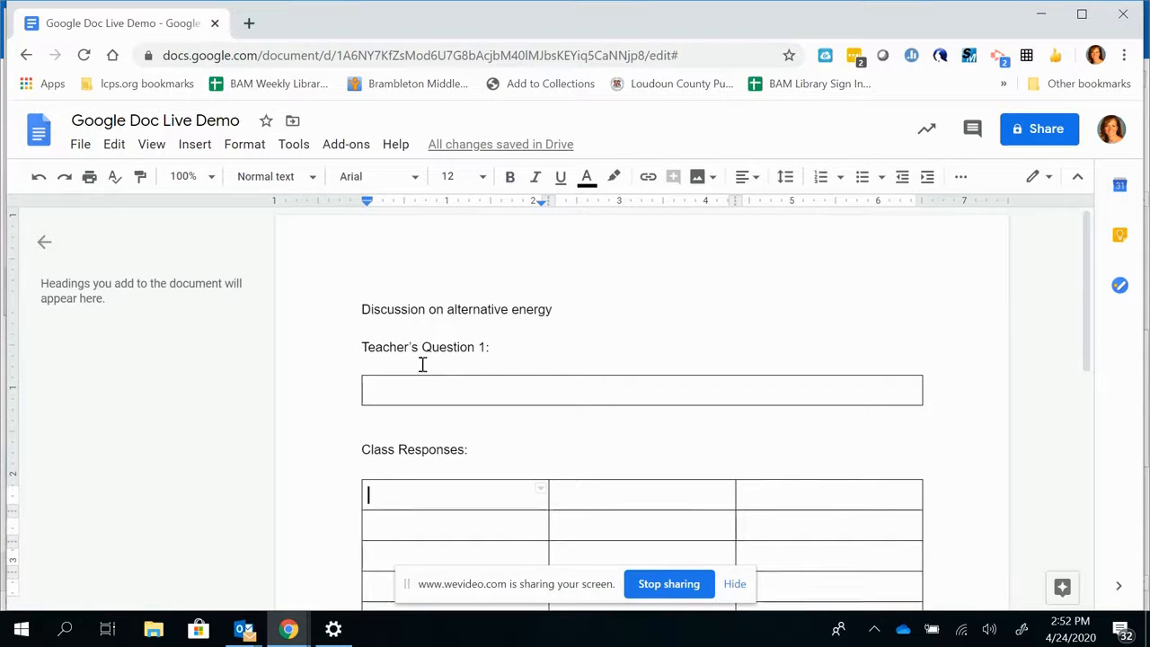
Change the document's page orientation to Landscape, keeping the white page color
{"action": "left_click", "coordinate": [79, 146]}
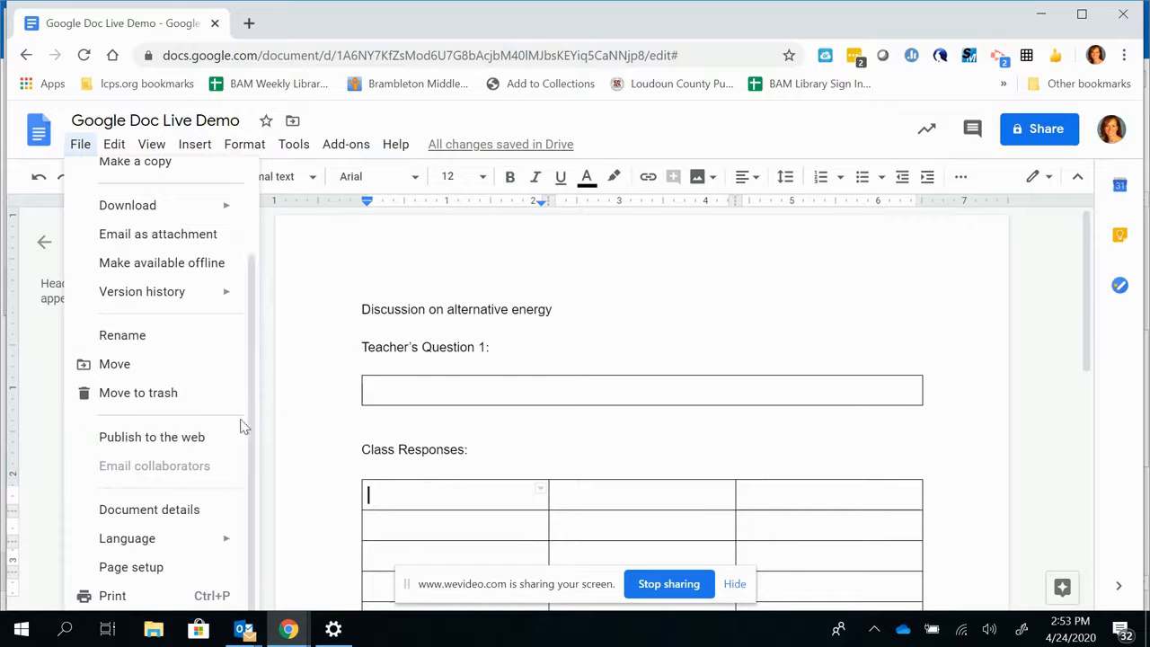
{"action": "left_click", "coordinate": [128, 568]}
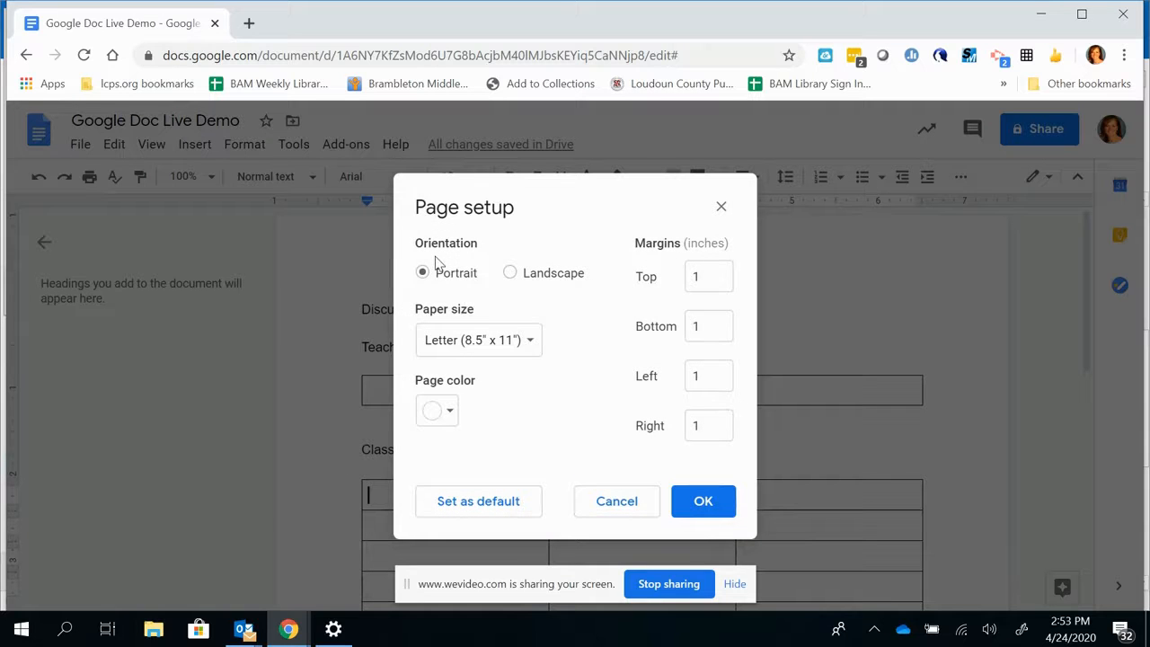
{"action": "left_click", "coordinate": [510, 275]}
{"action": "left_click", "coordinate": [440, 412]}
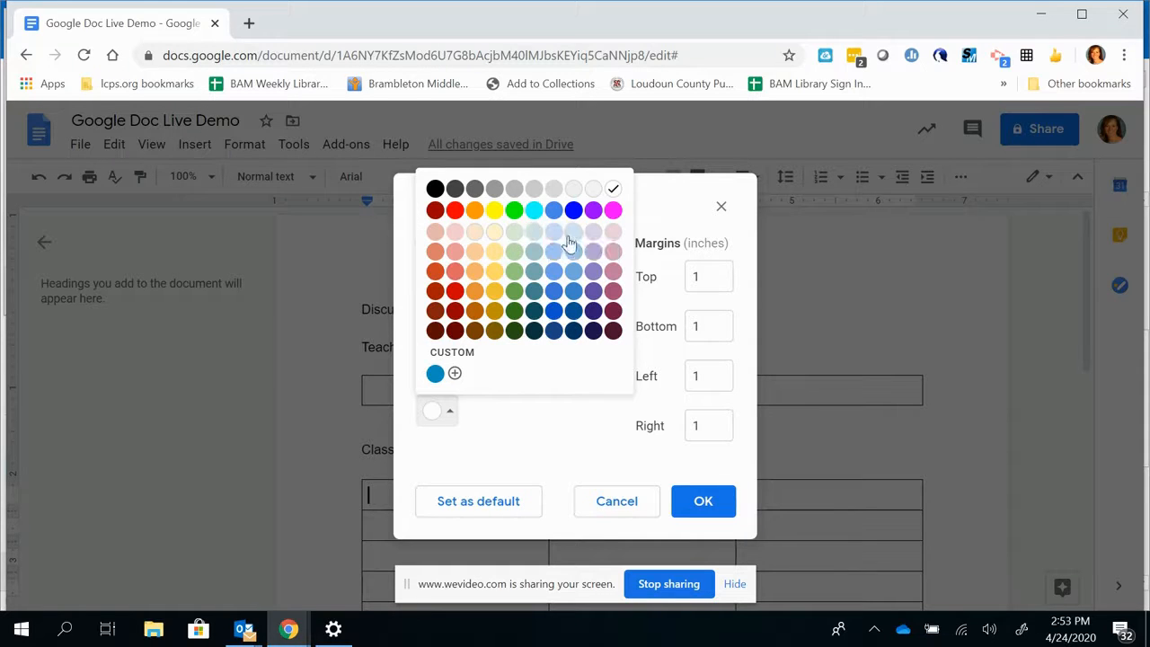
{"action": "left_click", "coordinate": [482, 437]}
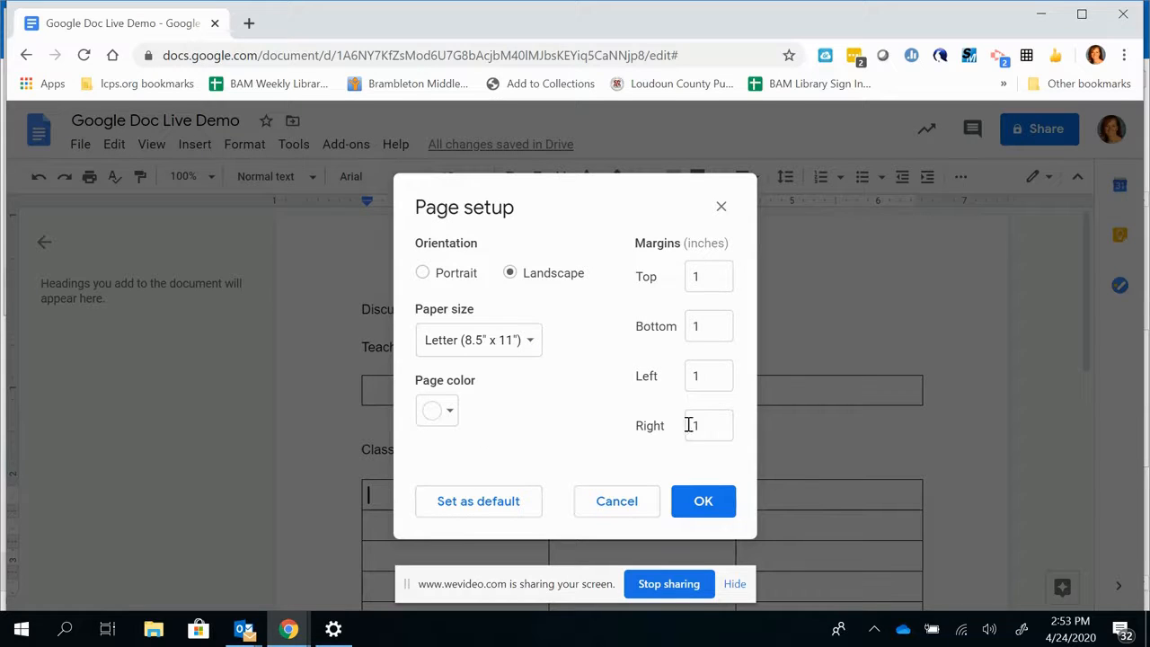
{"action": "left_click", "coordinate": [703, 501]}
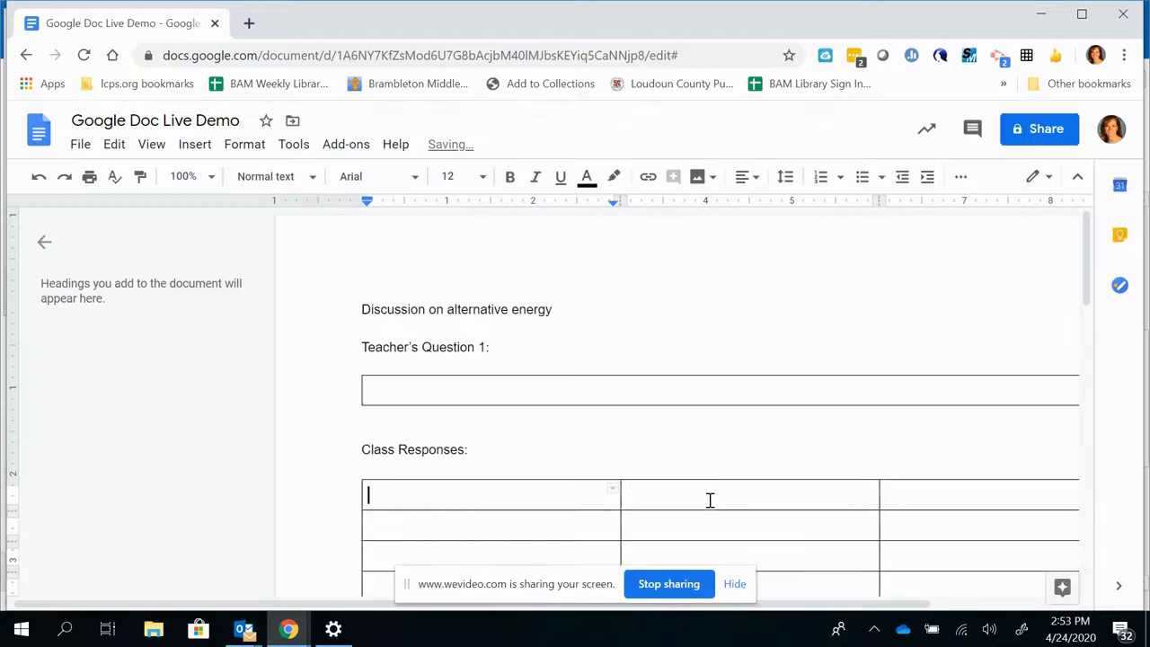
Narrow the class responses table's first column to about 2.1 inches and give it the header "Name"
{"action": "left_click_drag", "start_coordinate": [295, 603], "coordinate": [441, 603]}
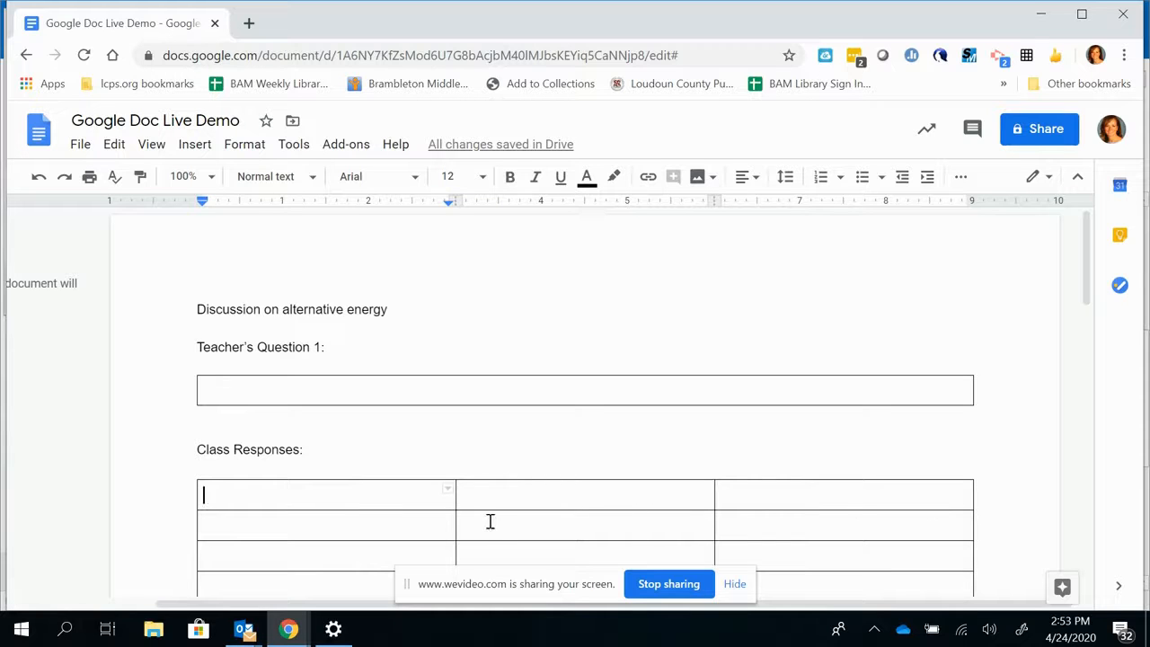
{"action": "left_click_drag", "start_coordinate": [450, 528], "coordinate": [380, 524]}
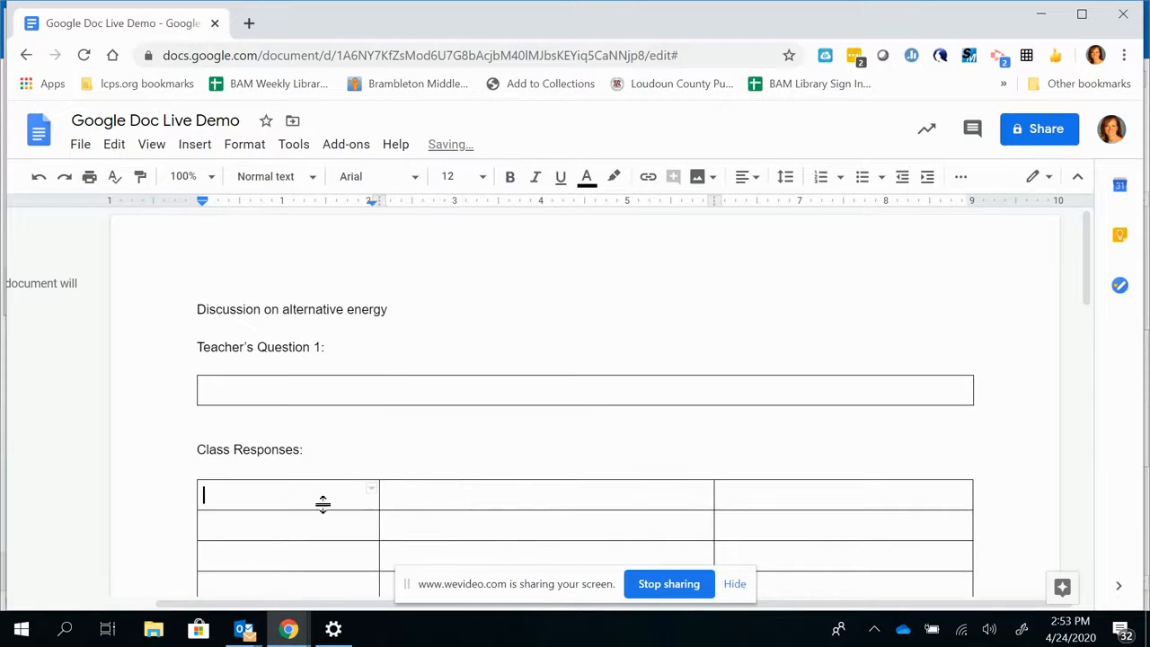
{"action": "left_click", "coordinate": [230, 497]}
{"action": "type", "text": "Name"}
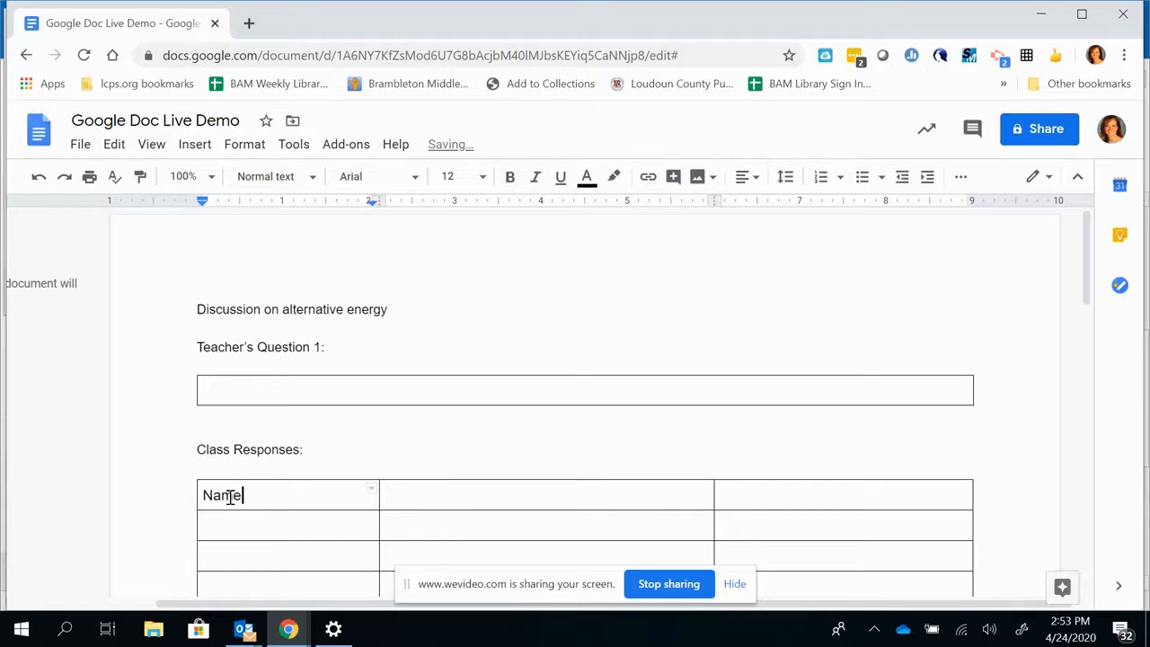
Enter the headers "Student Response" and "Peer Response" in the second and third columns of the class responses table
{"action": "left_click", "coordinate": [428, 498]}
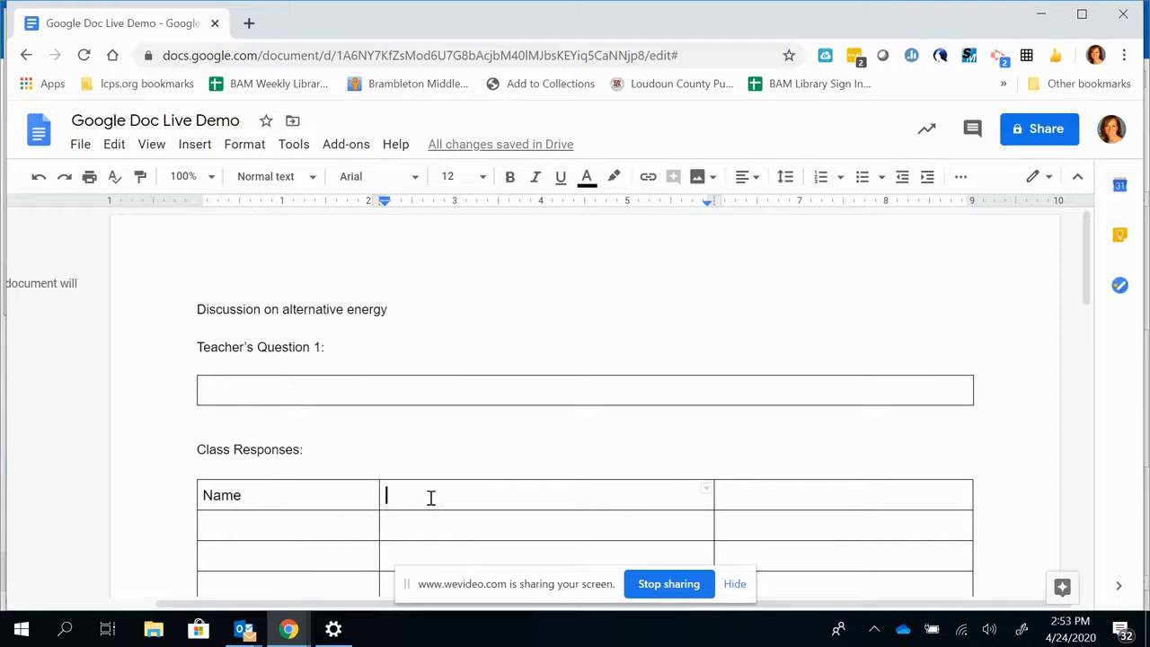
{"action": "type", "text": "Student Response"}
{"action": "double_click", "coordinate": [747, 495]}
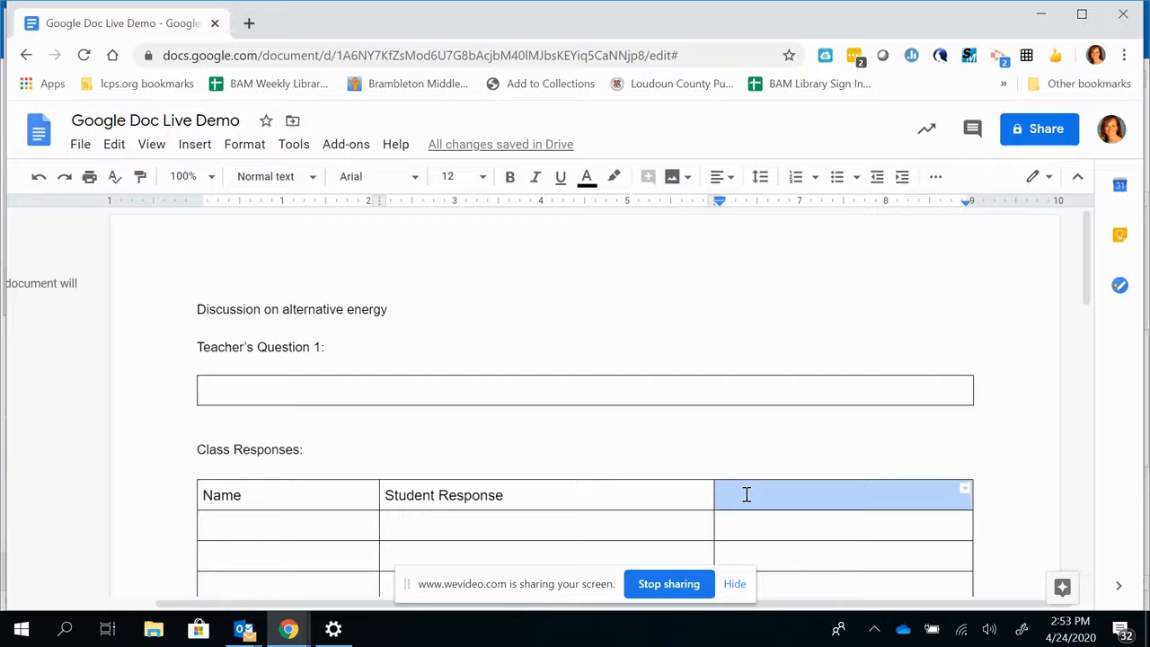
{"action": "left_click", "coordinate": [746, 495]}
{"action": "type", "text": "Pe"}
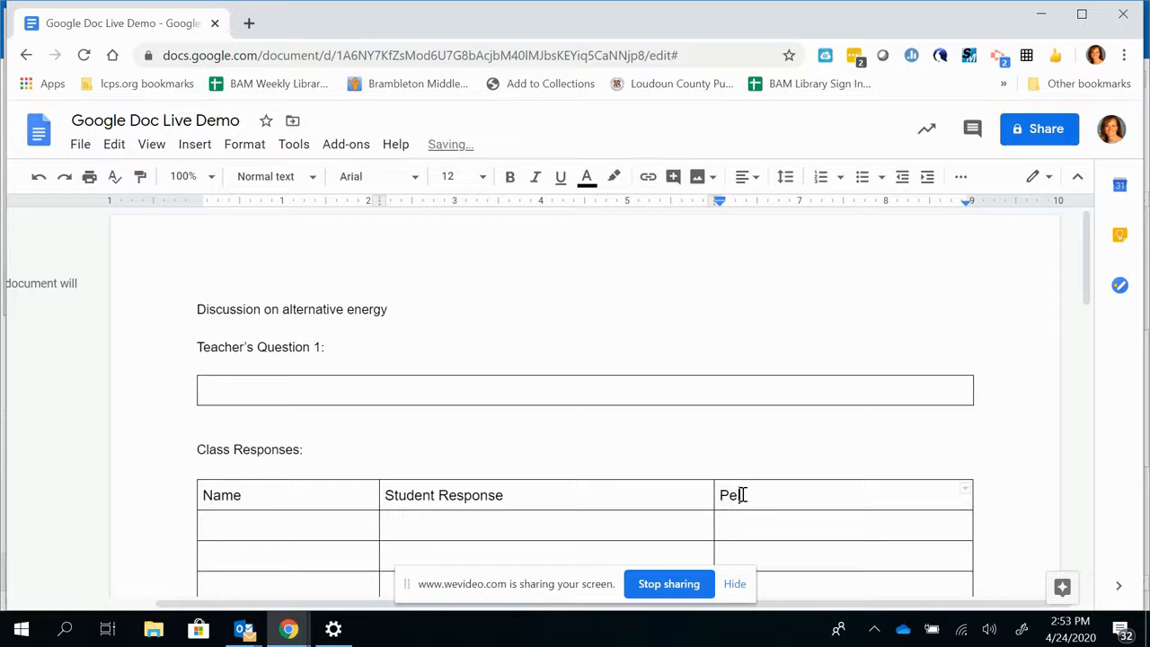
{"action": "type", "text": "er Response"}
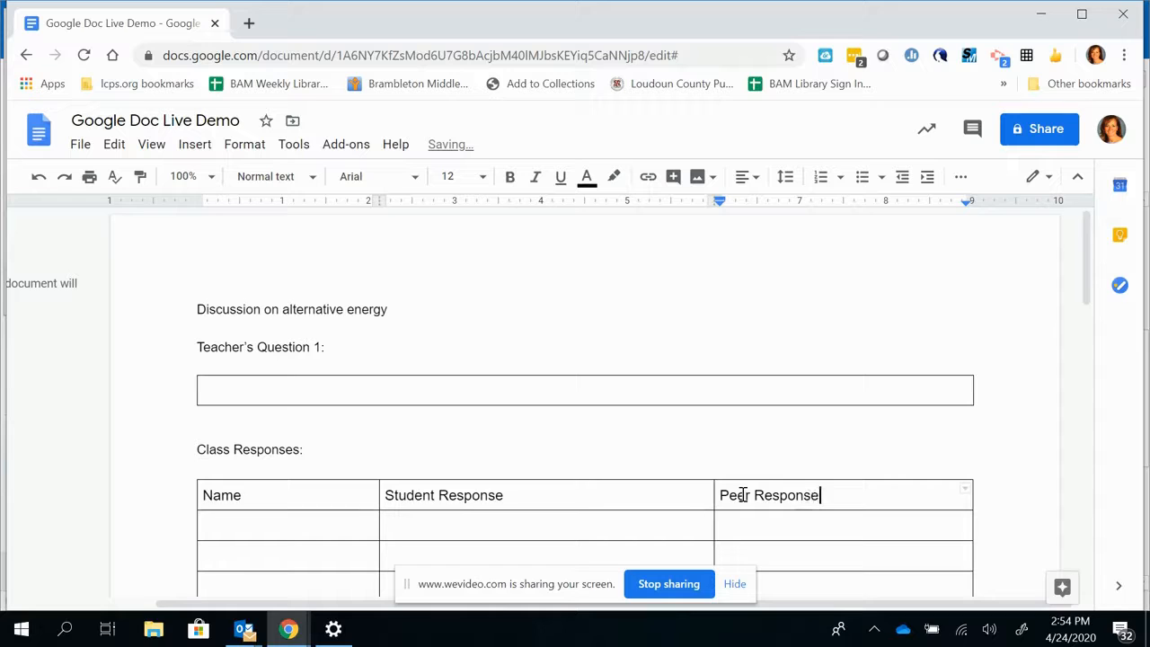
Enter the question "What kind of alternative energy would be best at the beach?" in the box under Teacher's Question 1
{"action": "left_click", "coordinate": [243, 386]}
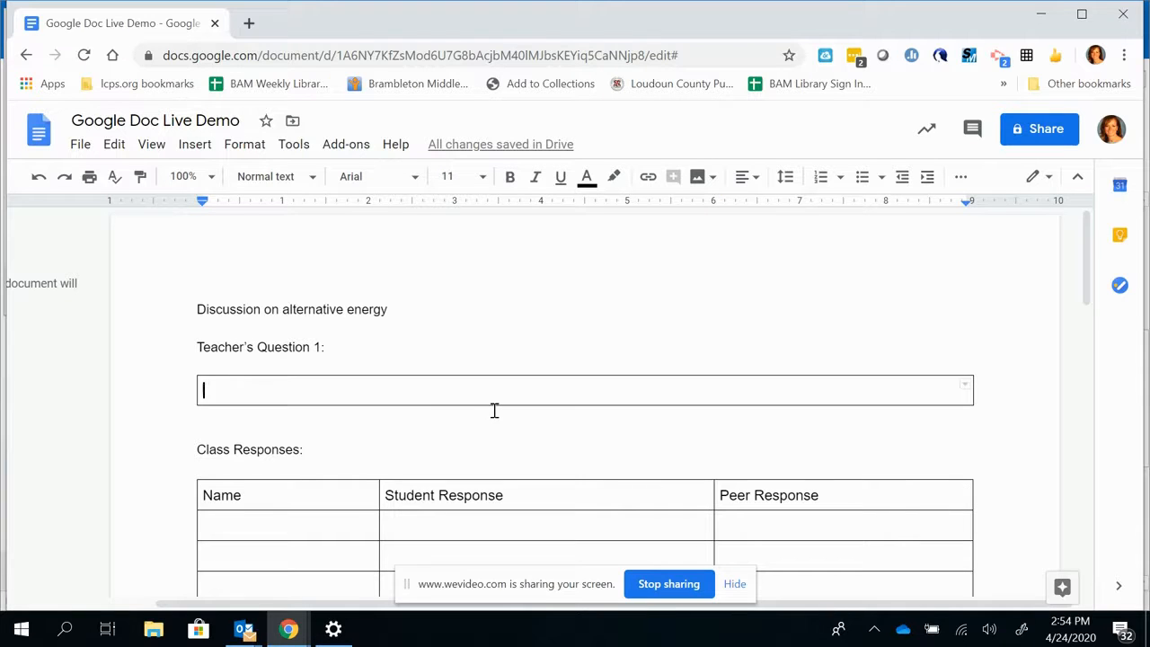
{"action": "mouse_move", "coordinate": [1089, 239]}
{"action": "left_mouse_down"}
{"action": "mouse_move", "coordinate": [1089, 318]}
{"action": "mouse_move", "coordinate": [1091, 261]}
{"action": "left_mouse_up"}
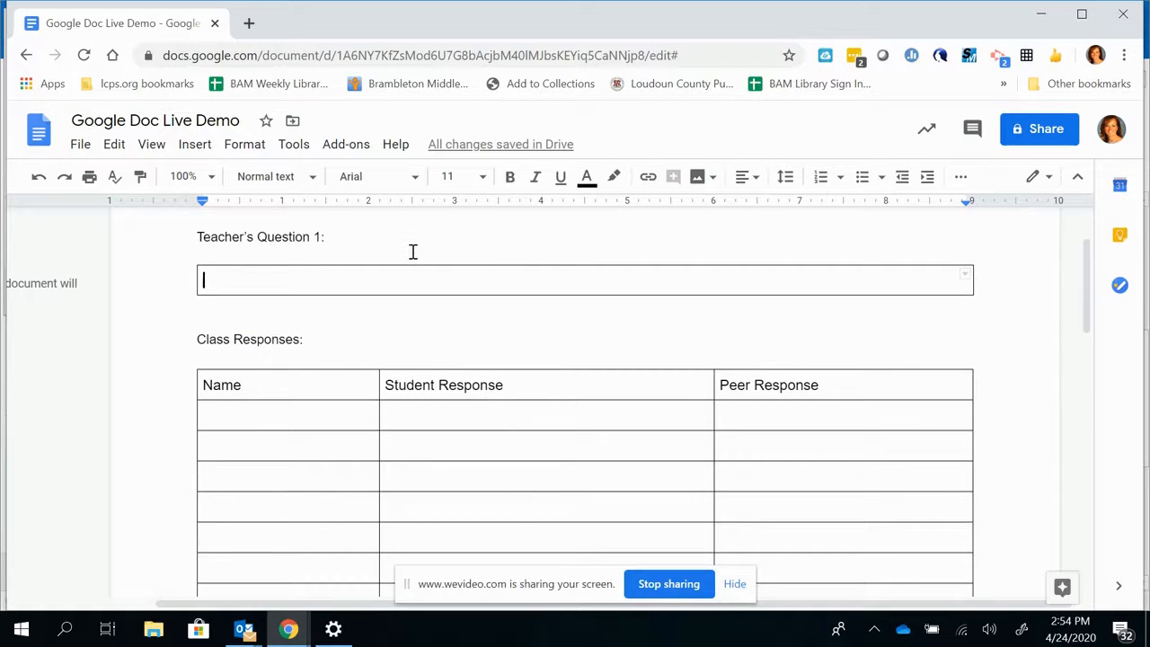
{"action": "type", "text": "What"}
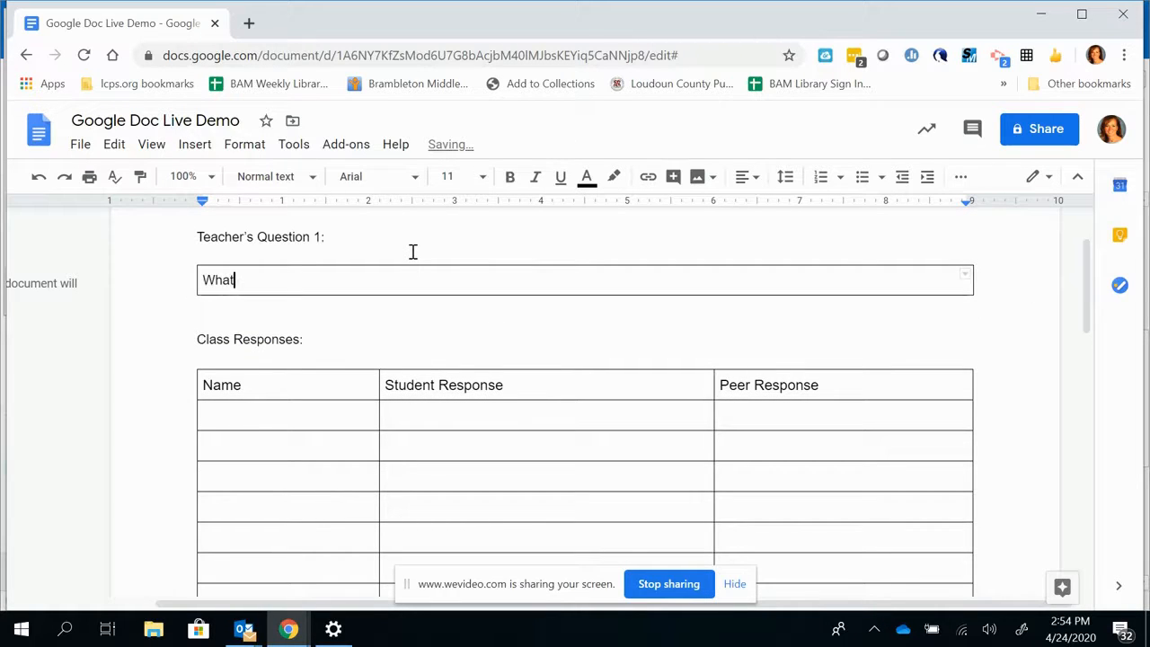
{"action": "type", "text": " din"}
{"action": "key", "text": "BackSpace"}
{"action": "key", "text": "BackSpace"}
{"action": "key", "text": "BackSpace"}
{"action": "type", "text": "kin"}
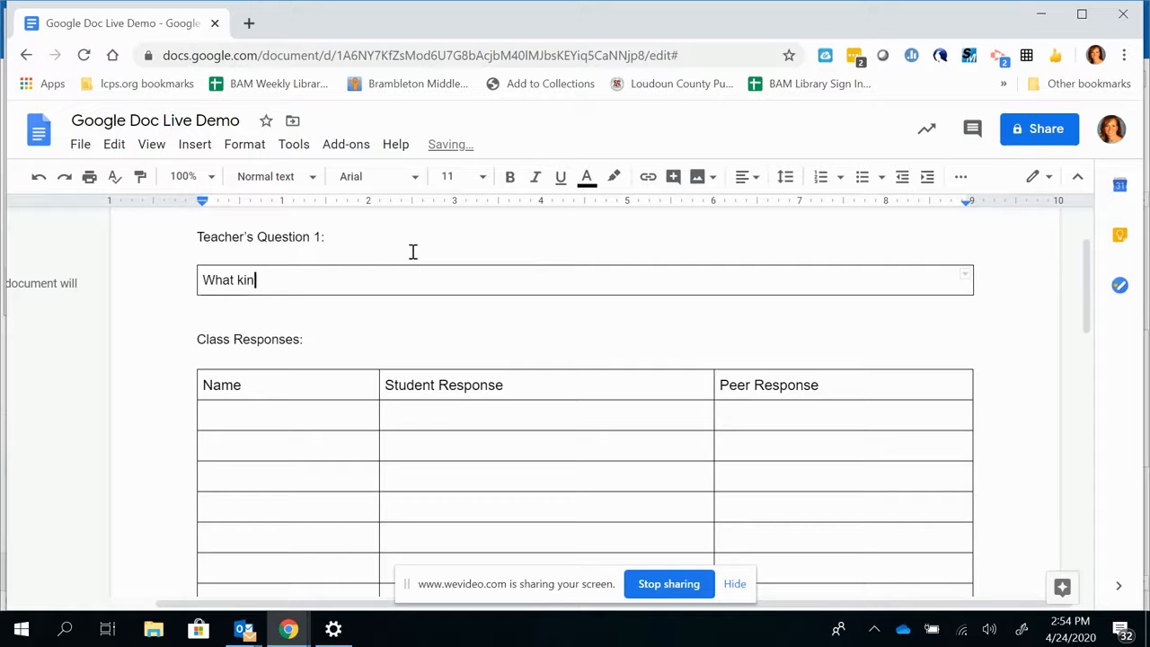
{"action": "type", "text": "d of alte"}
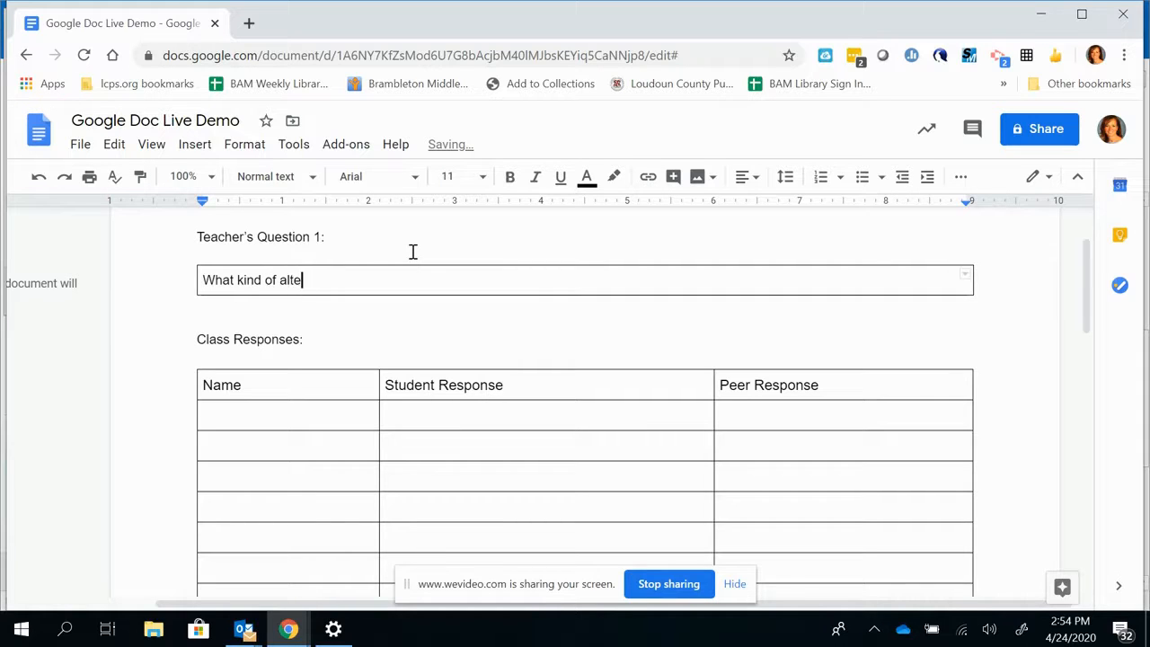
{"action": "type", "text": "rnative en"}
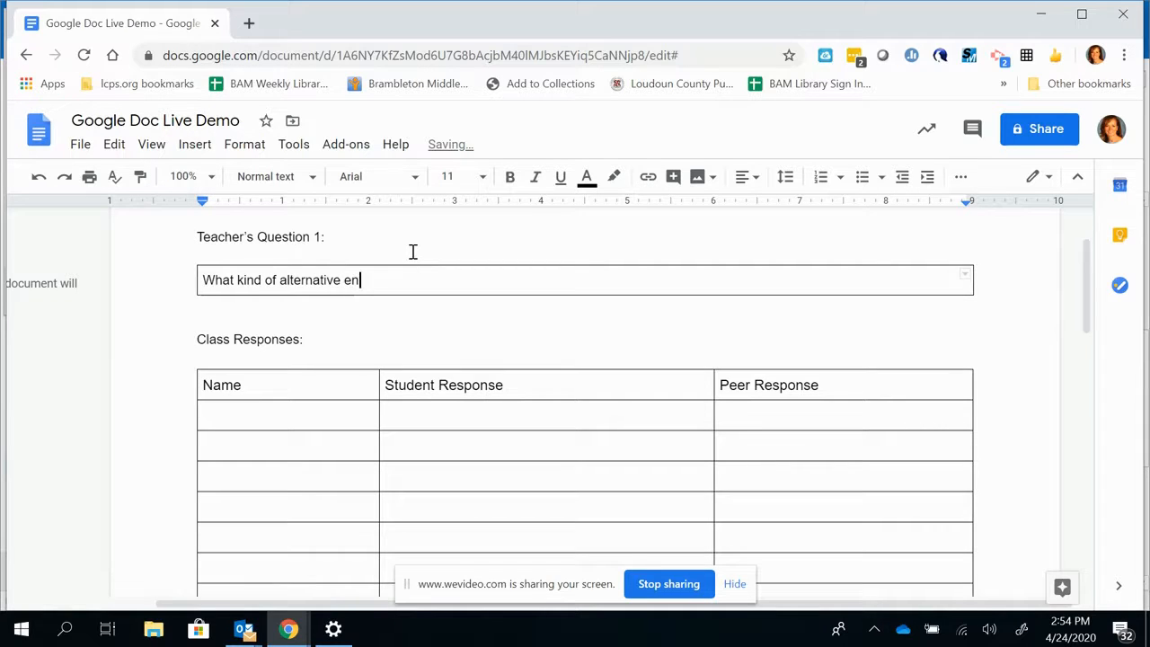
{"action": "type", "text": "ergy would be best at the beach?"}
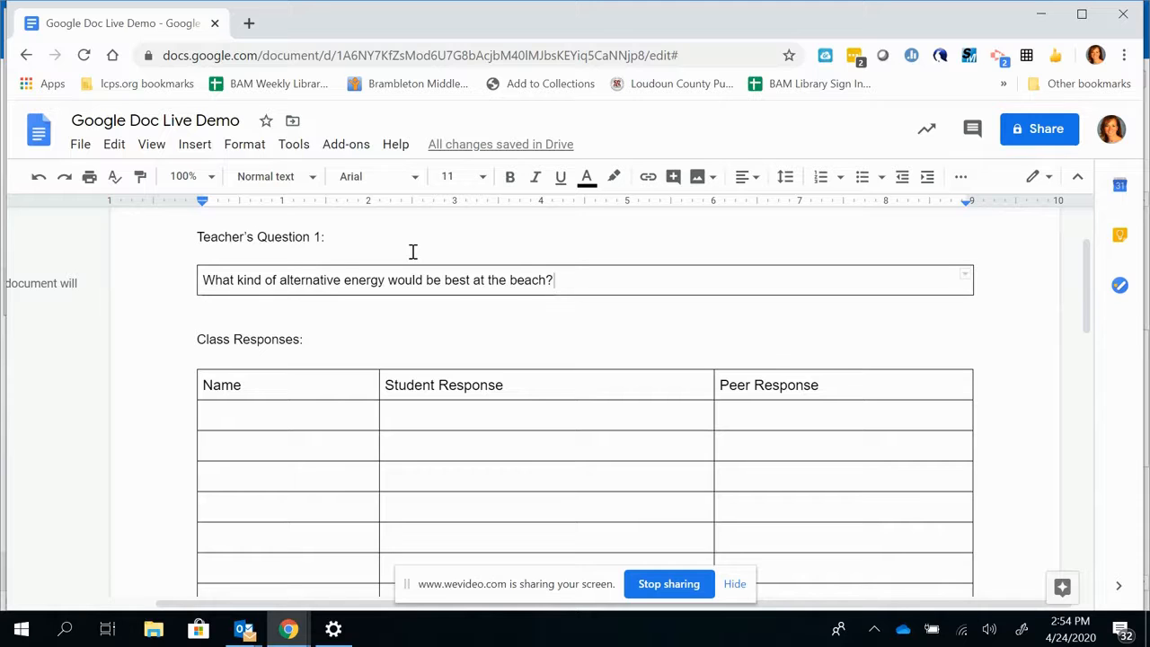
Fill the first response row with the student's first name and the response "I think you should use wind energy at the beach."
{"action": "left_click_drag", "start_coordinate": [213, 413], "coordinate": [231, 431]}
{"action": "left_click", "coordinate": [219, 417]}
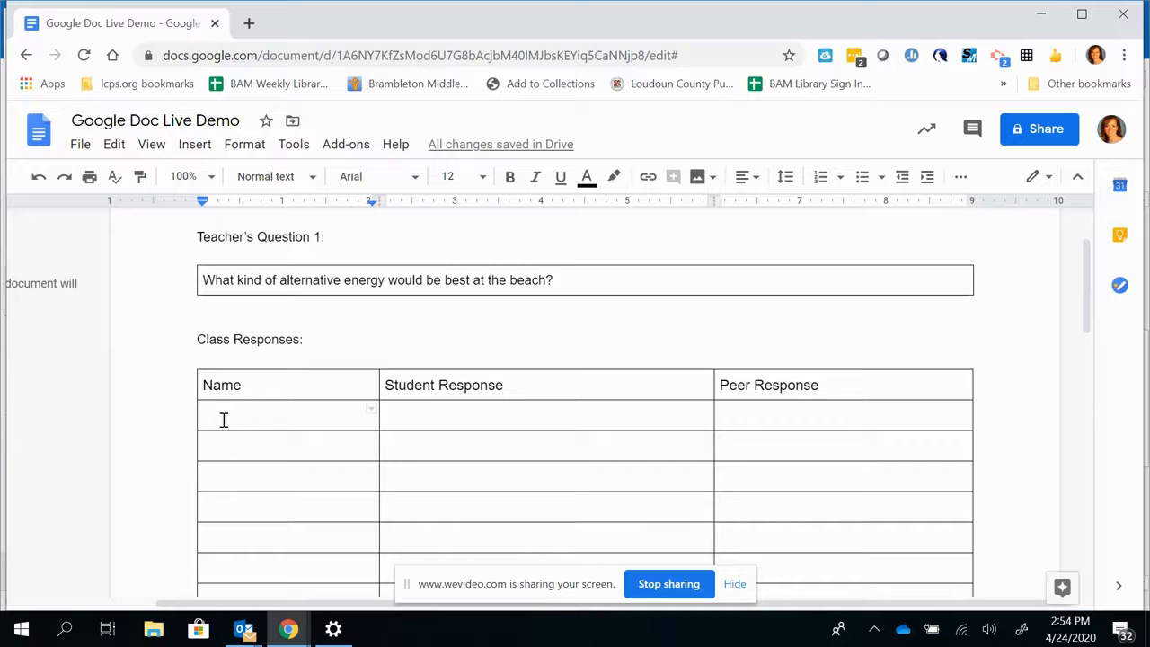
{"action": "type", "text": "Melissa"}
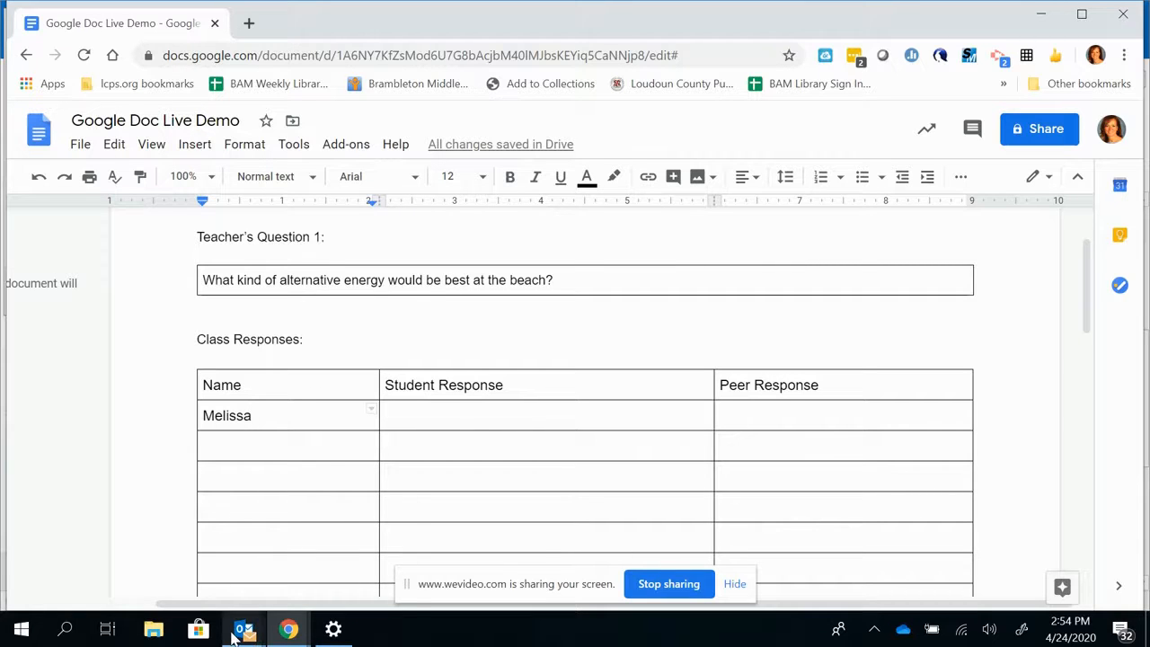
{"action": "left_click", "coordinate": [441, 415]}
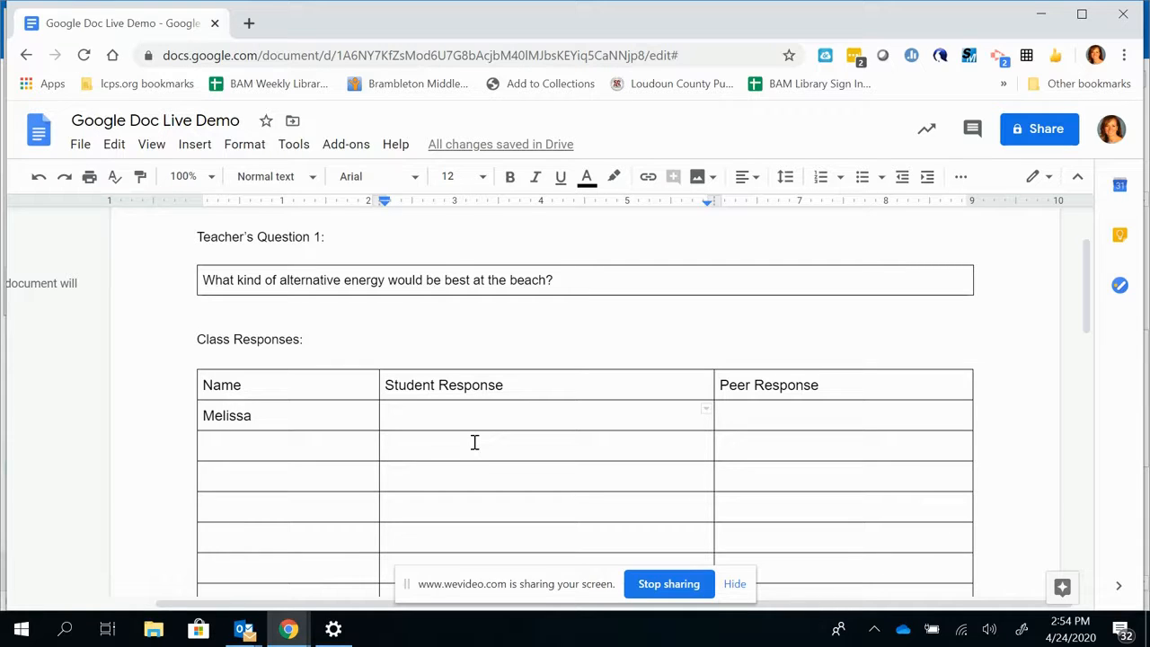
{"action": "type", "text": "I think you should use wind"}
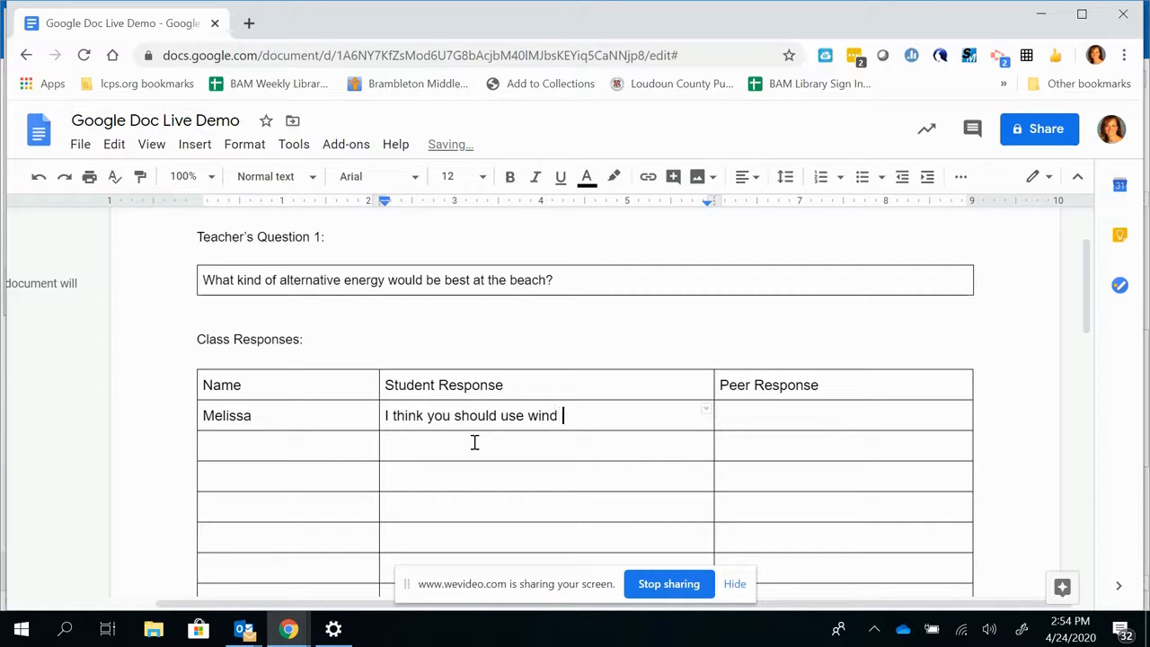
{"action": "type", "text": " energy at the beach."}
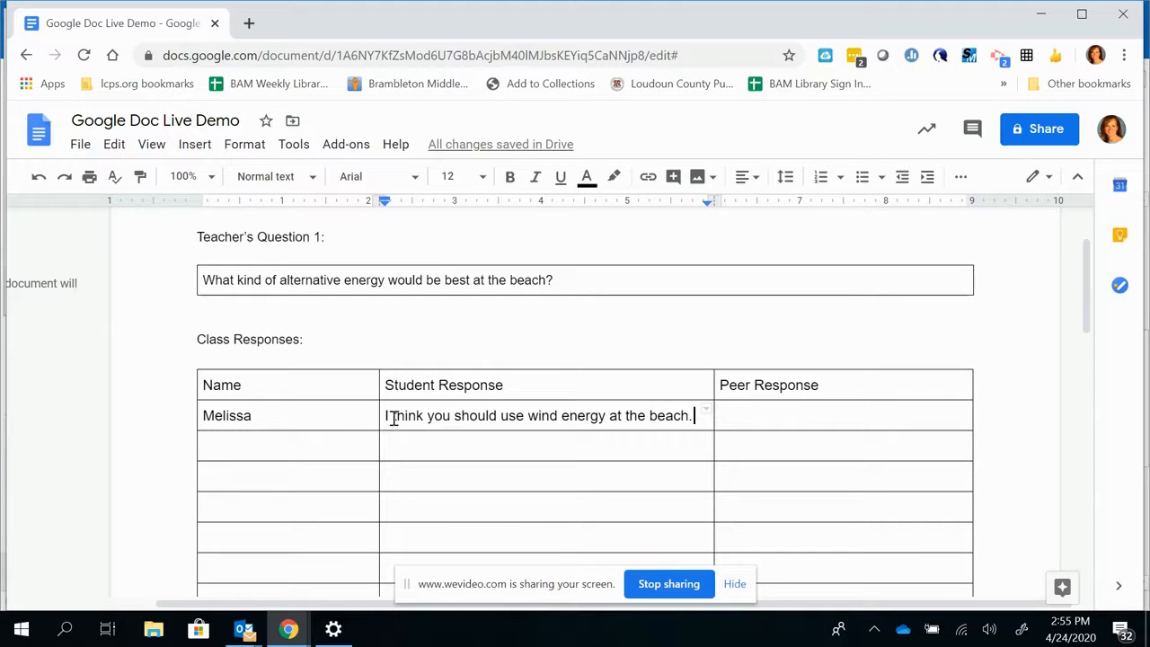
Add the comment "Why do you say wind energy?" to the full student response about wind energy
{"action": "left_click_drag", "start_coordinate": [388, 415], "coordinate": [691, 421]}
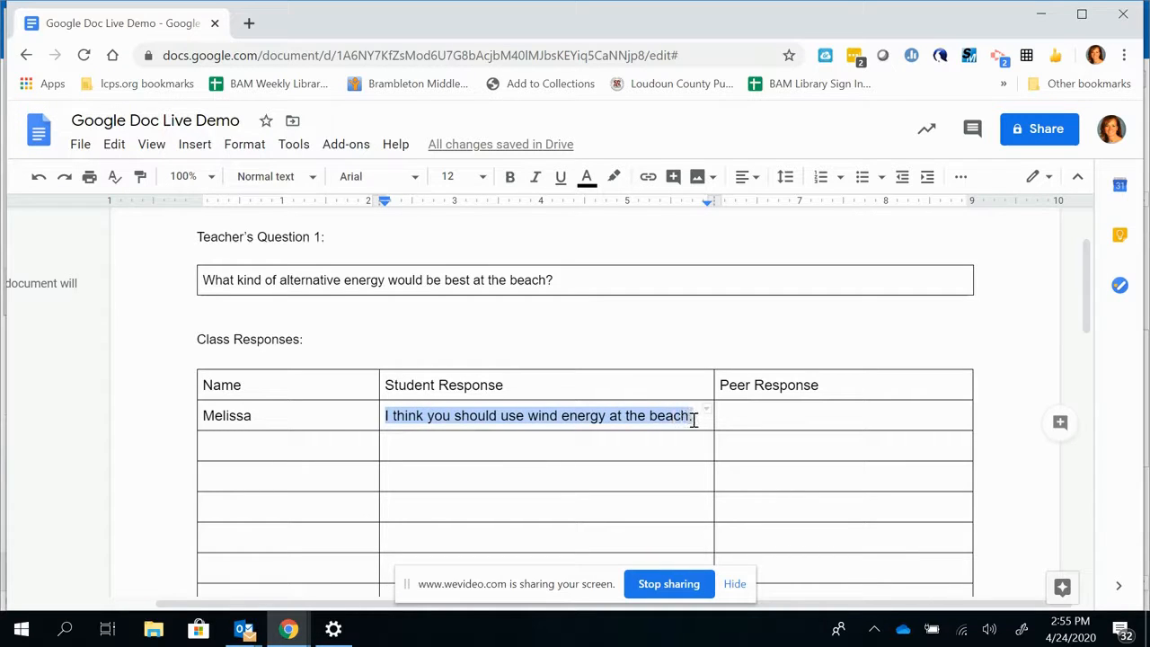
{"action": "left_click", "coordinate": [1060, 424]}
{"action": "left_click_drag", "start_coordinate": [802, 607], "coordinate": [990, 607]}
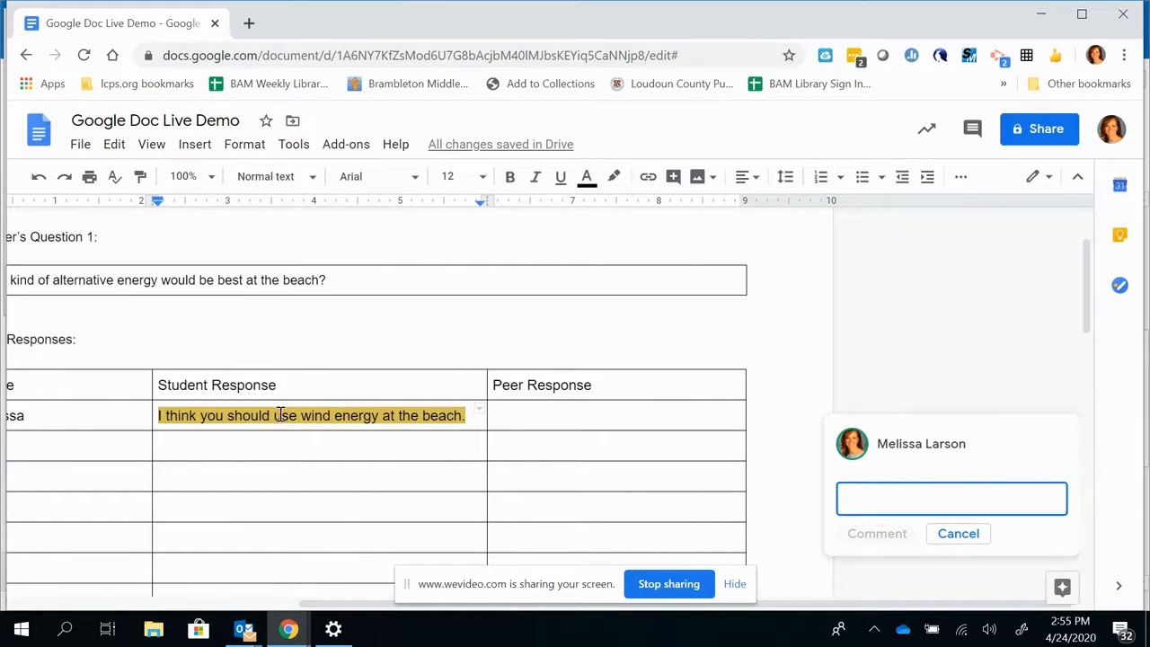
{"action": "type", "text": "Why do you say wind energy?"}
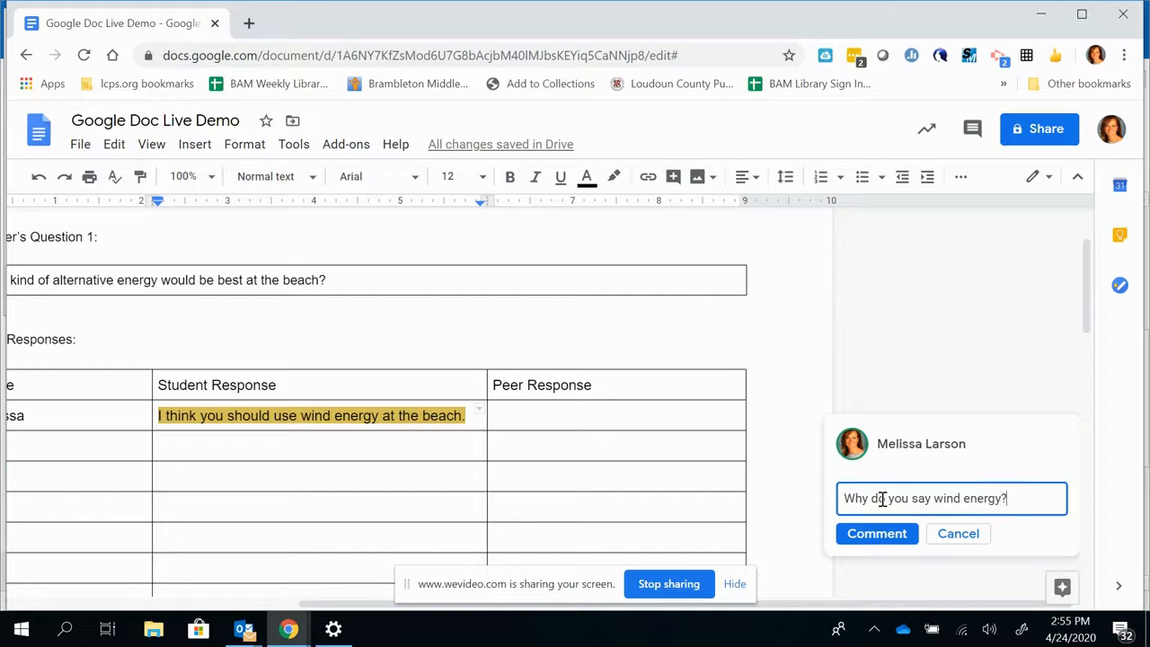
{"action": "left_click", "coordinate": [858, 533]}
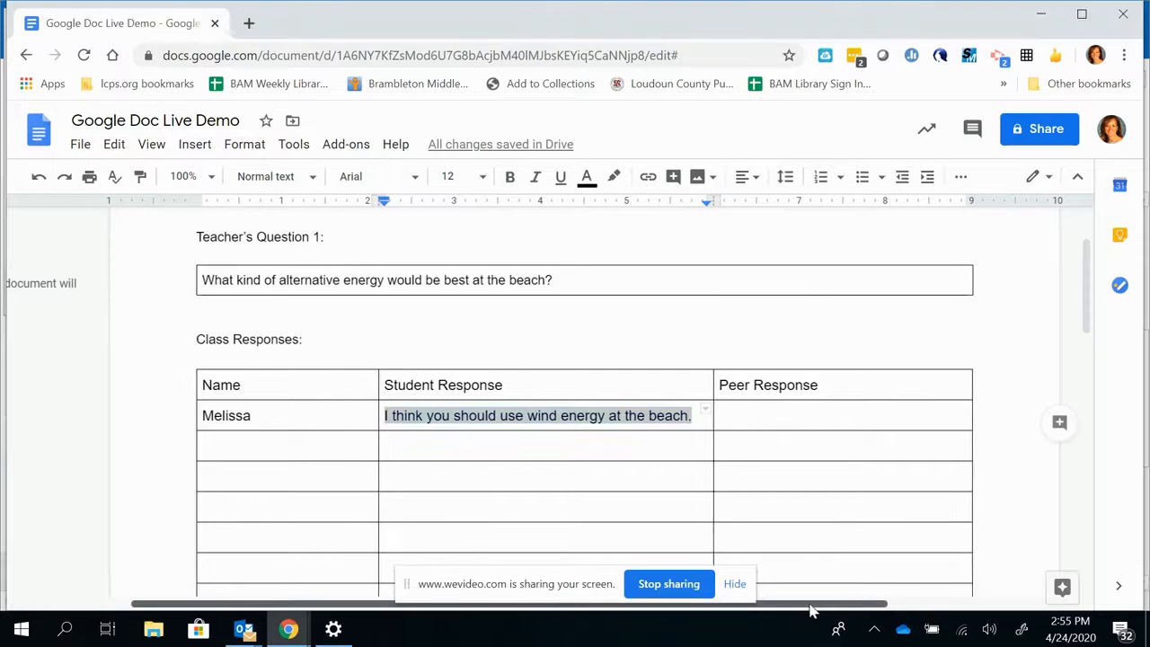
Apply the Title style to the line "Teacher's Question 1:"
{"action": "left_click_drag", "start_coordinate": [814, 605], "coordinate": [909, 583]}
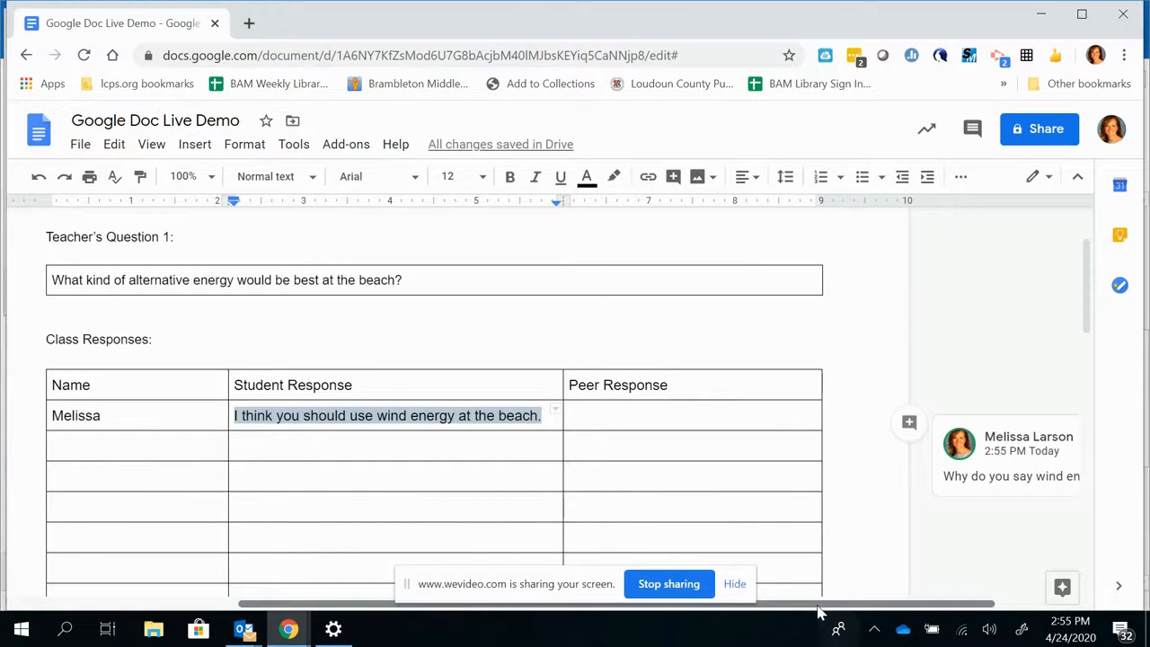
{"action": "left_click_drag", "start_coordinate": [820, 609], "coordinate": [701, 606]}
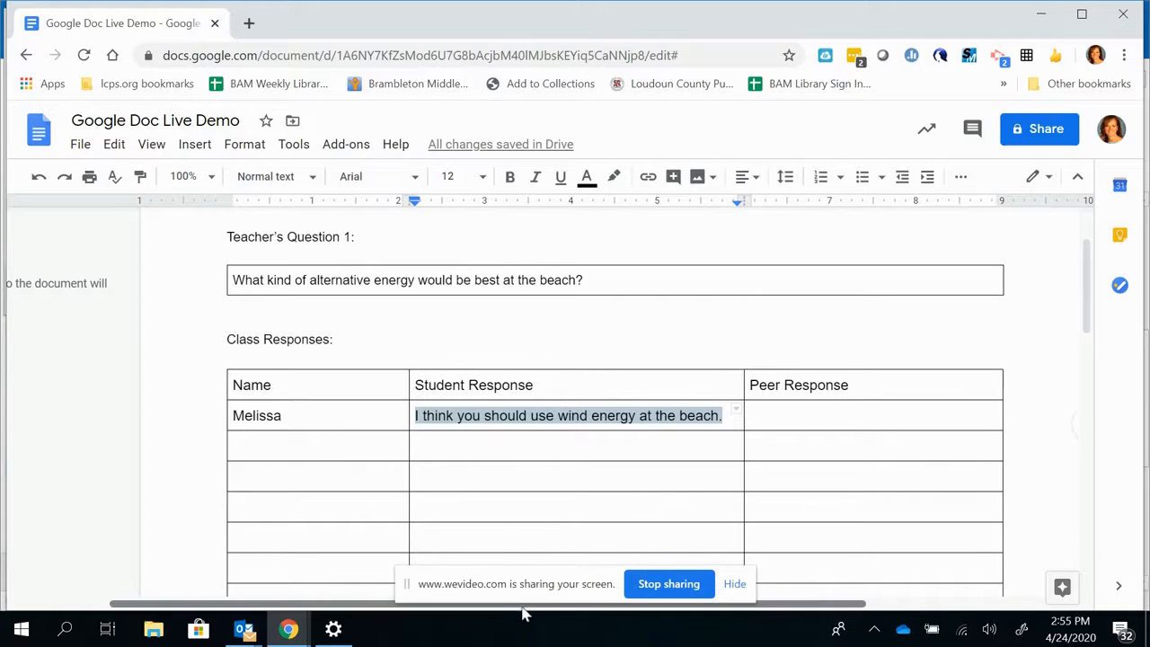
{"action": "scroll", "coordinate": [480, 545], "scroll_direction": "up", "scroll_amount": 2}
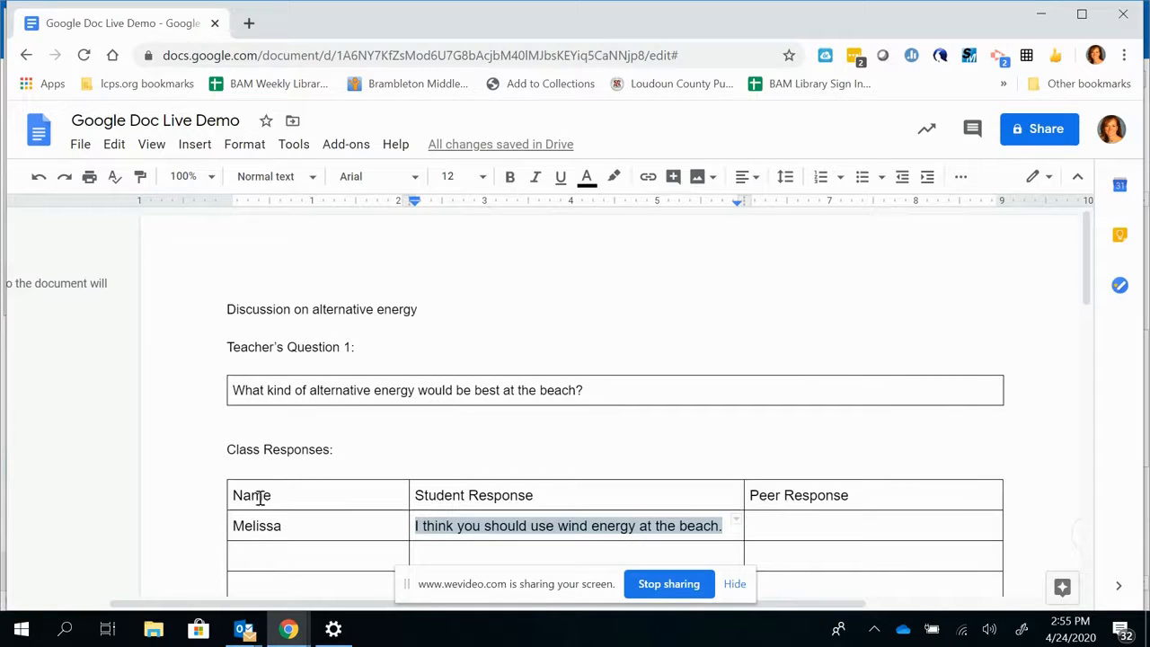
{"action": "left_click_drag", "start_coordinate": [249, 611], "coordinate": [151, 601]}
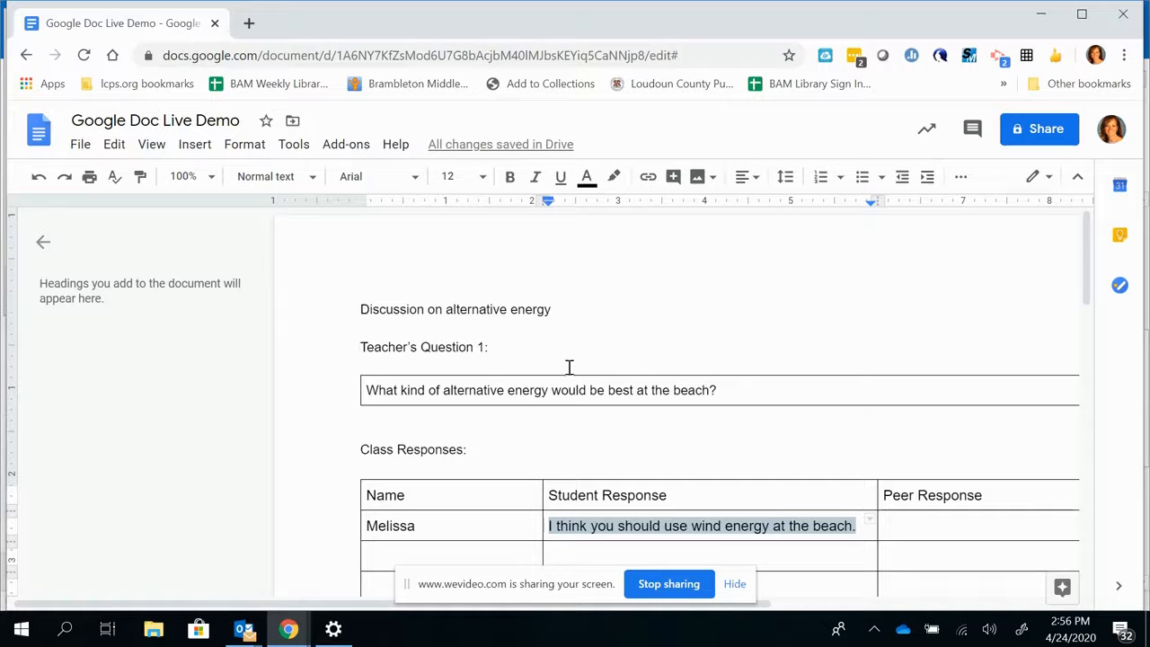
{"action": "left_click_drag", "start_coordinate": [358, 346], "coordinate": [390, 341]}
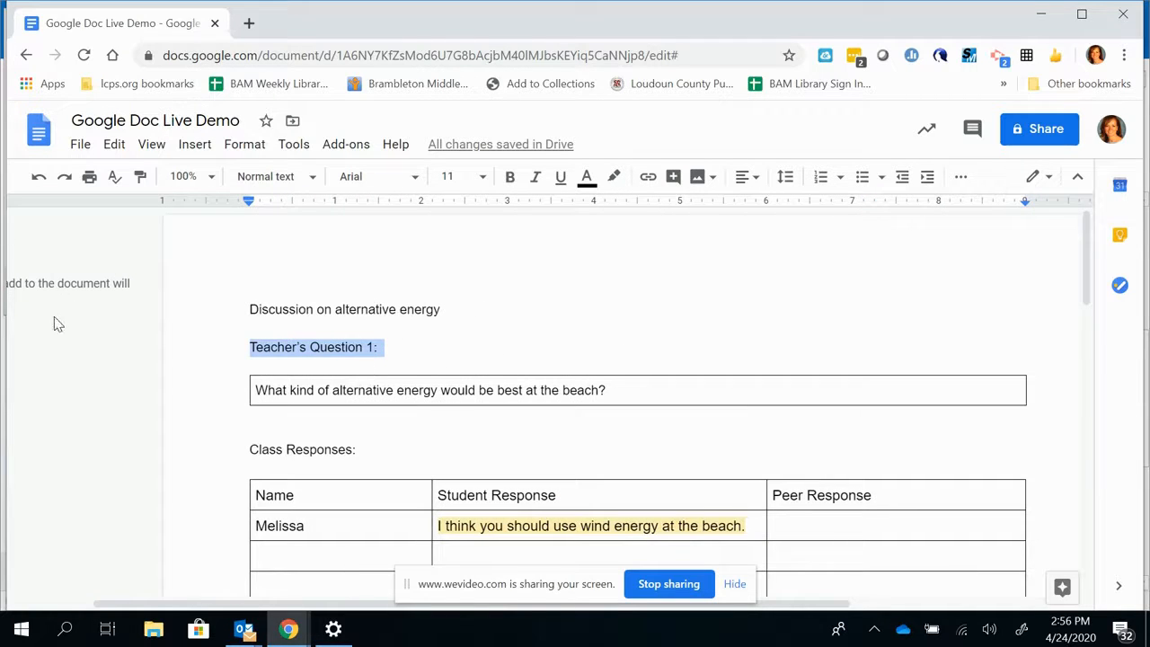
{"action": "left_click_drag", "start_coordinate": [351, 605], "coordinate": [285, 609]}
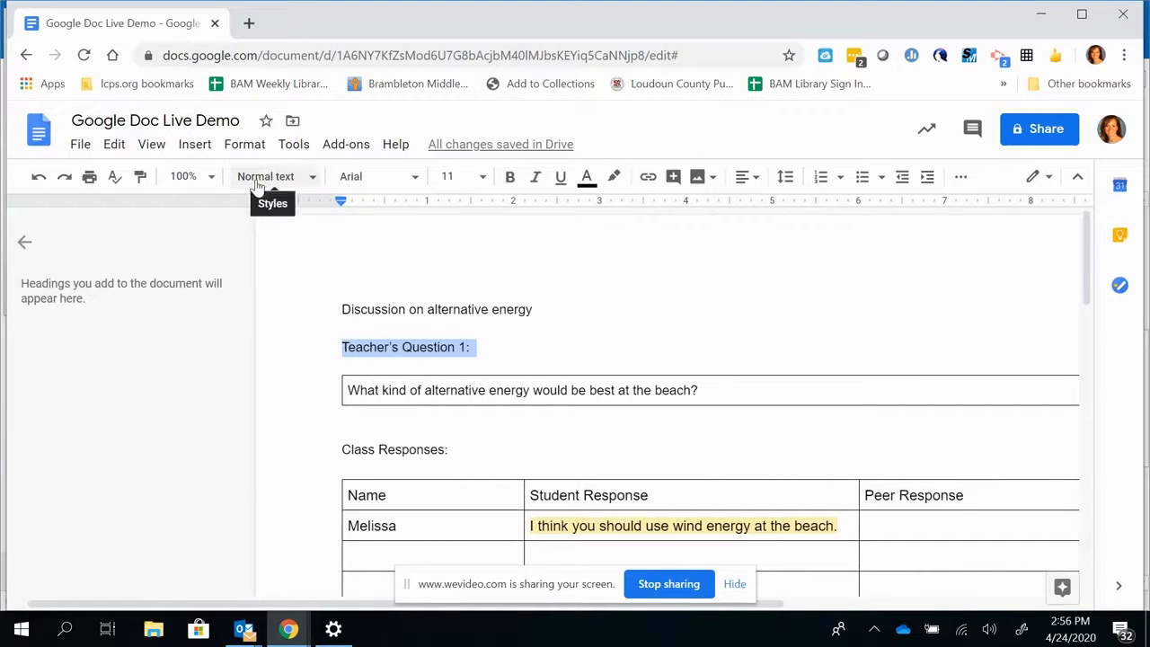
{"action": "left_click", "coordinate": [315, 179]}
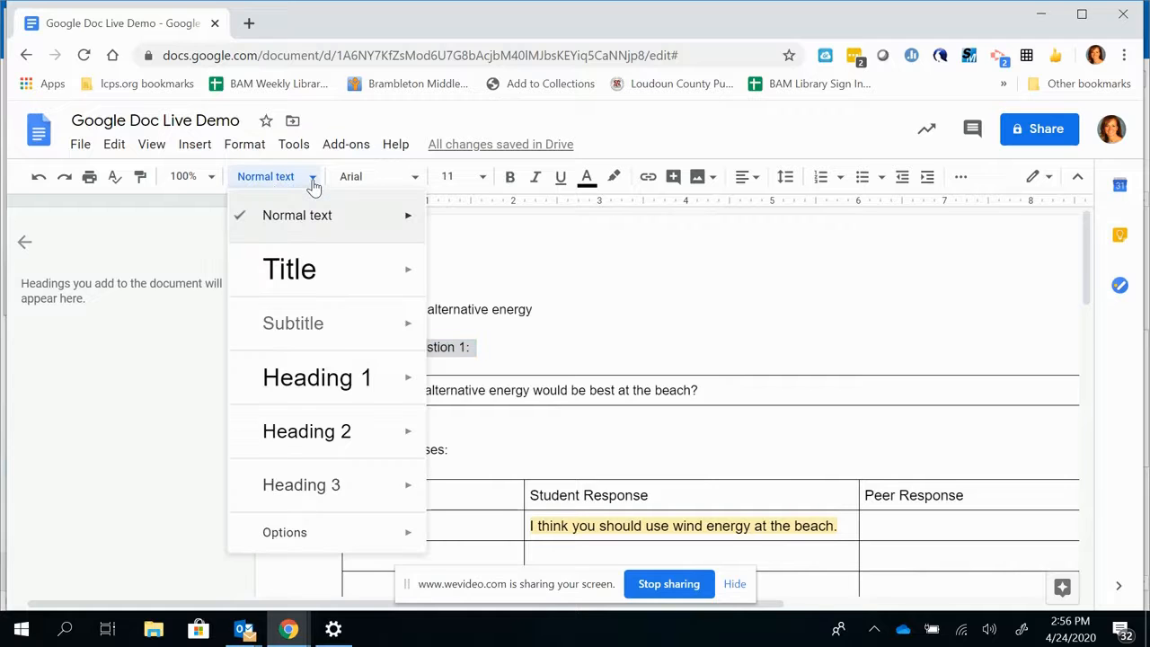
{"action": "left_click", "coordinate": [303, 272]}
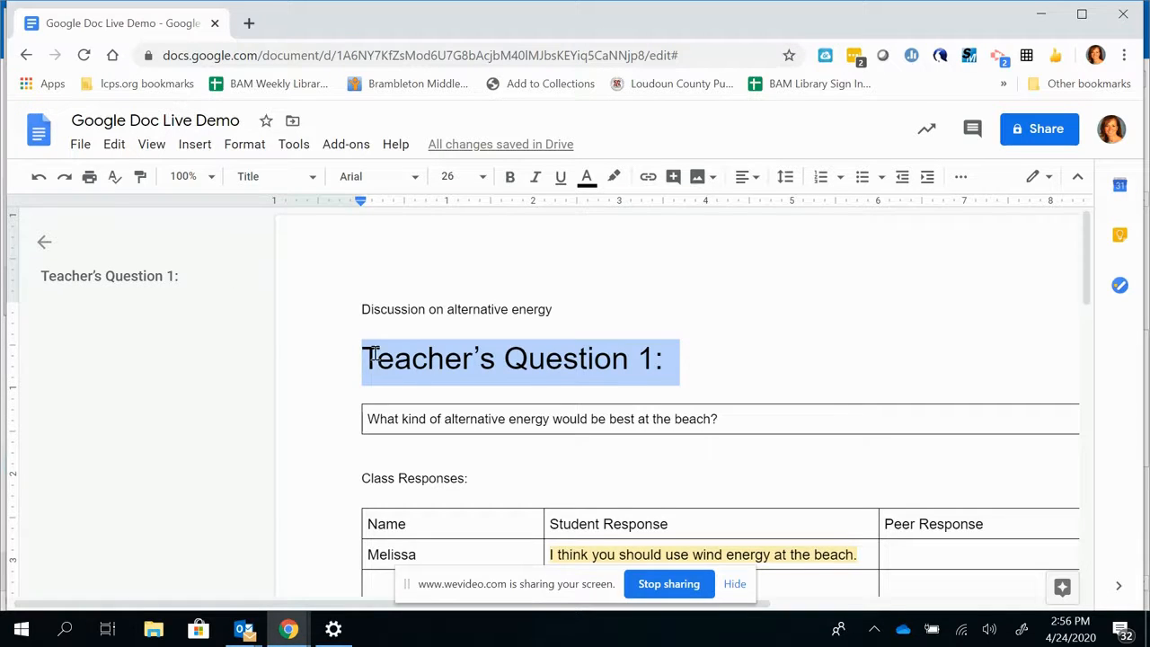
Open voice typing for the empty row below the first response, place the cursor in its Student Response cell, and close voice typing
{"action": "scroll", "coordinate": [419, 397], "scroll_direction": "down", "scroll_amount": 1}
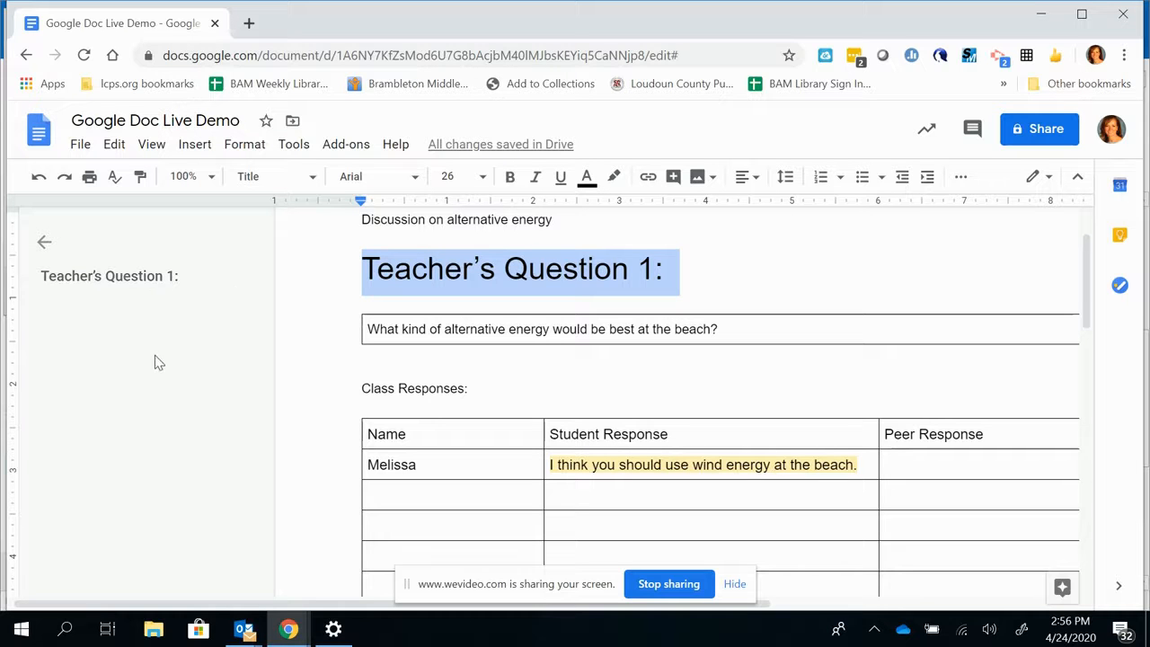
{"action": "left_click_drag", "start_coordinate": [1090, 278], "coordinate": [1092, 328]}
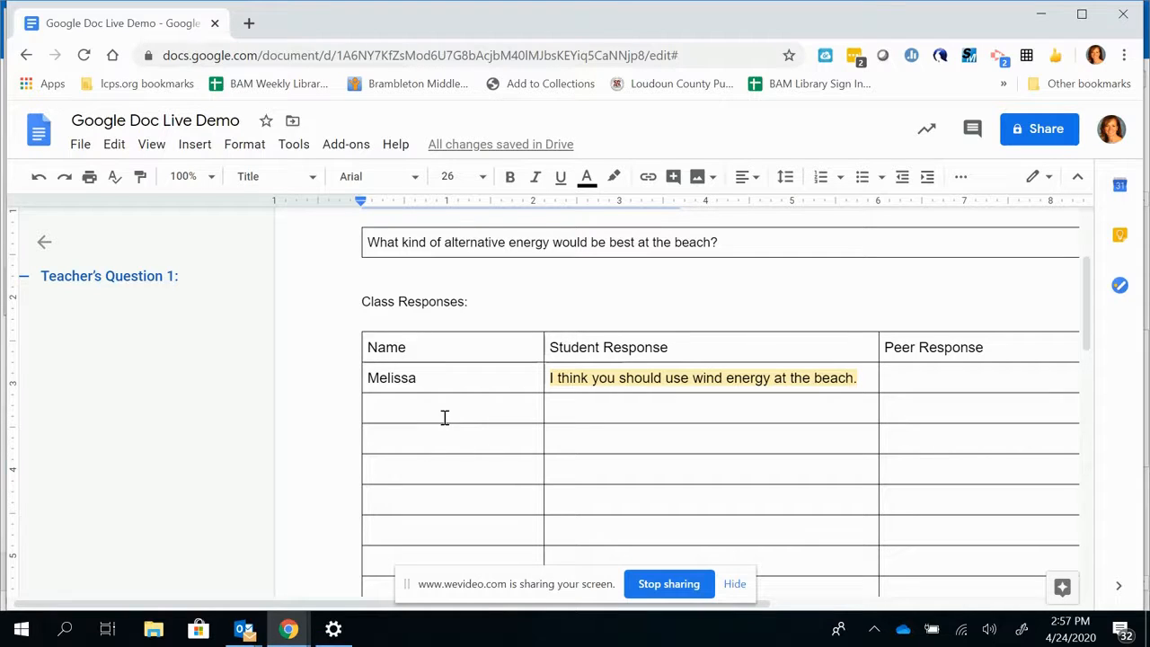
{"action": "left_click", "coordinate": [386, 406]}
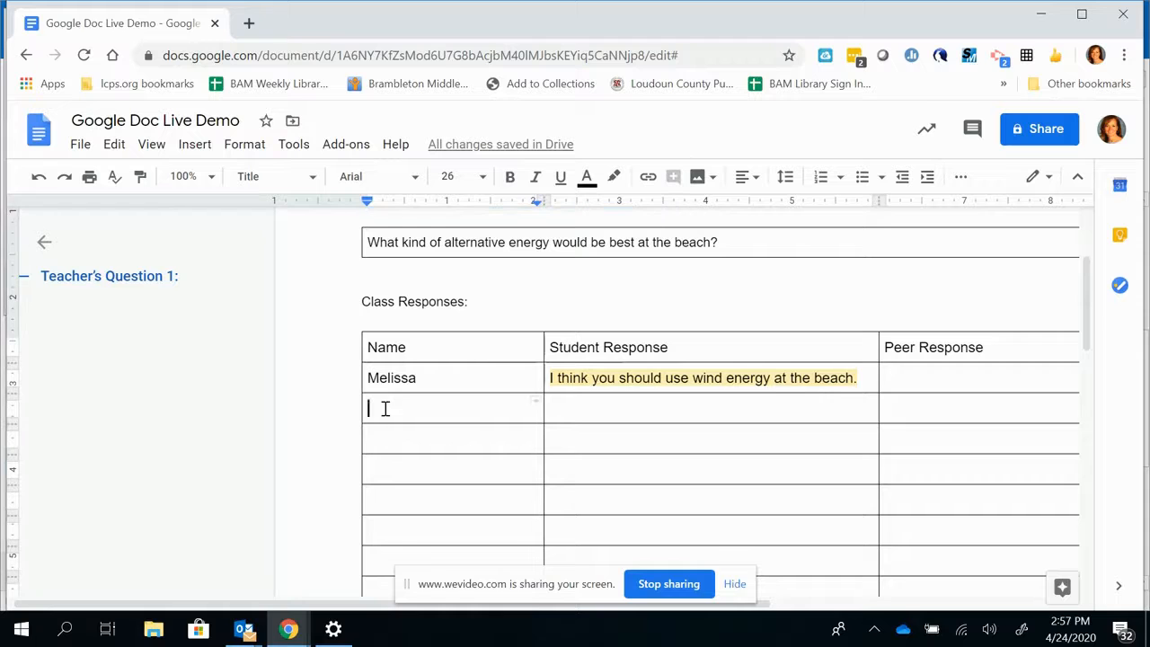
{"action": "left_click", "coordinate": [294, 144]}
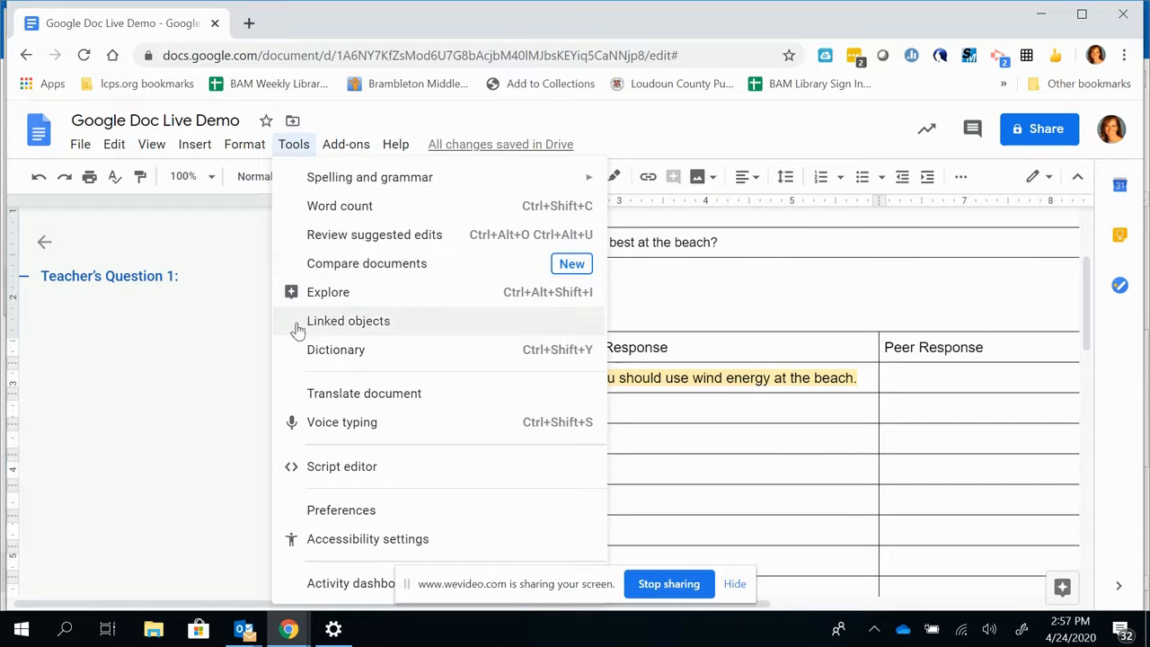
{"action": "left_click", "coordinate": [328, 434]}
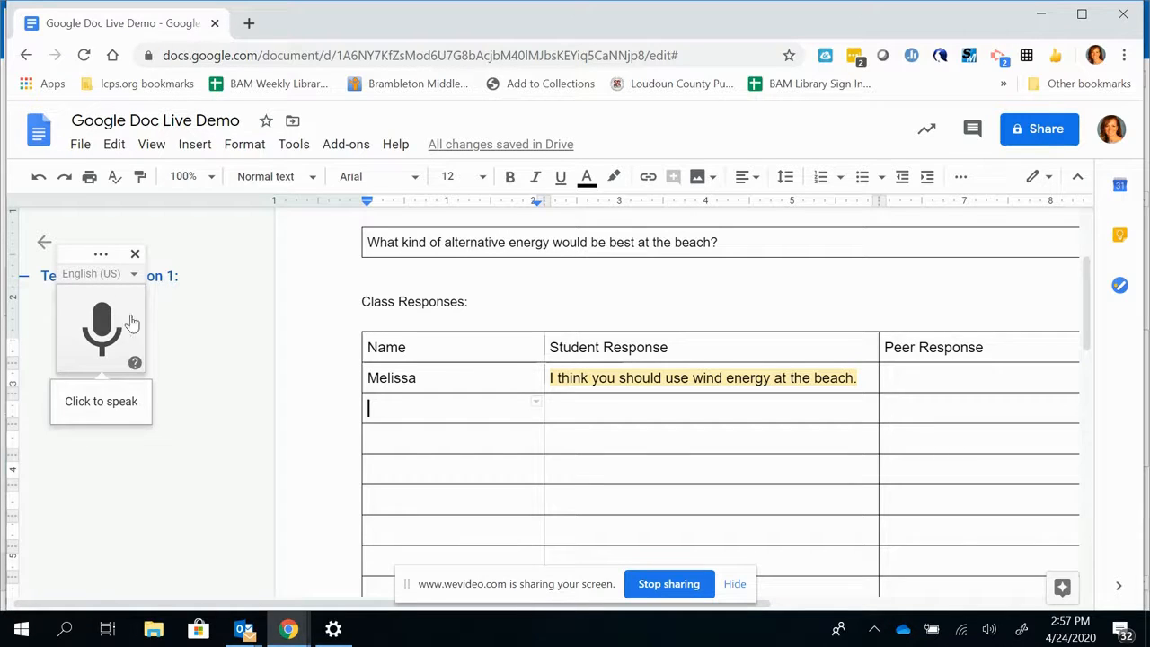
{"action": "left_click", "coordinate": [596, 414]}
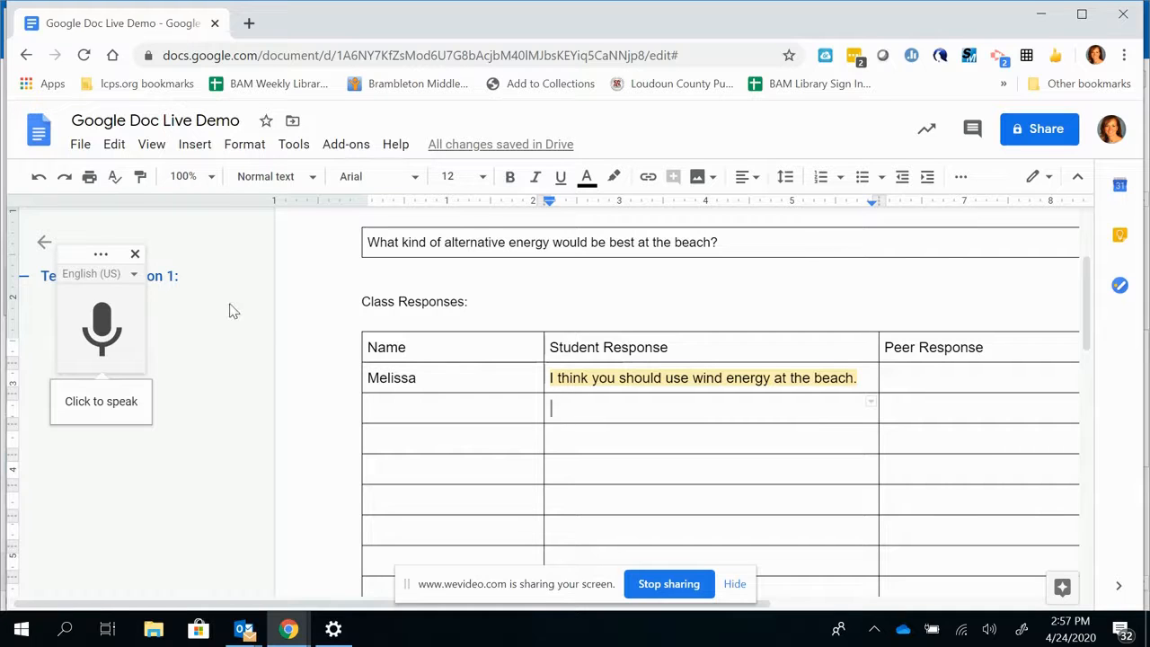
{"action": "left_click", "coordinate": [135, 256]}
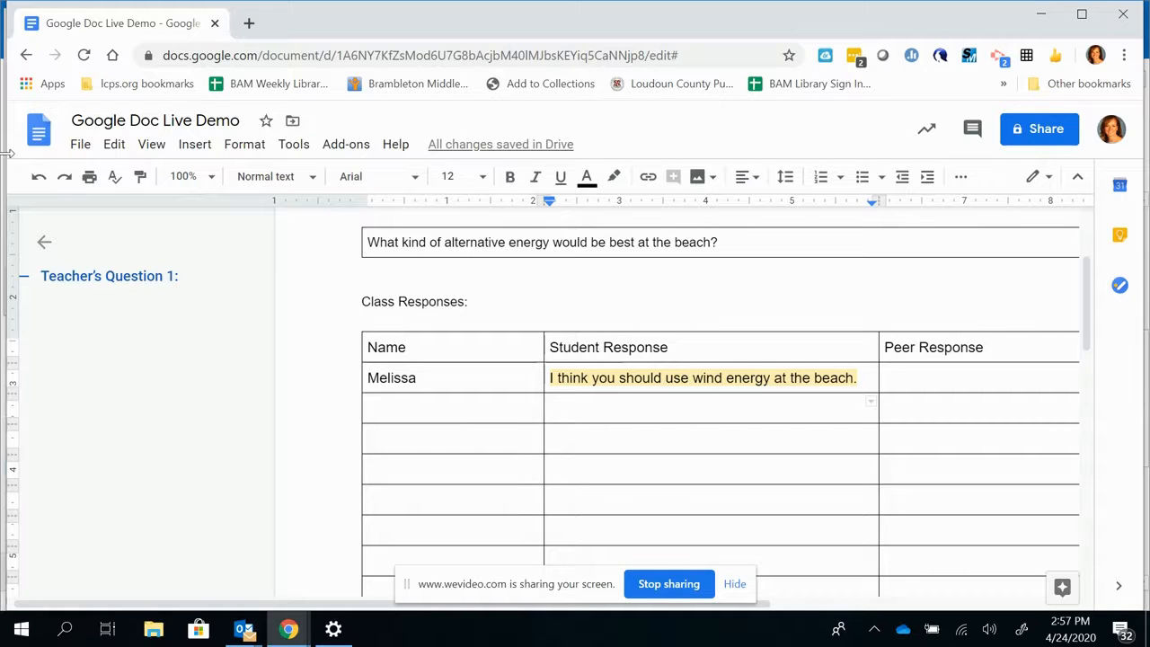
Browse the additional fonts available for the line "Discussion on alternative energy" and close the font catalogue
{"action": "scroll", "coordinate": [315, 274], "scroll_direction": "up", "scroll_amount": 1}
{"action": "scroll", "coordinate": [435, 302], "scroll_direction": "up", "scroll_amount": 1}
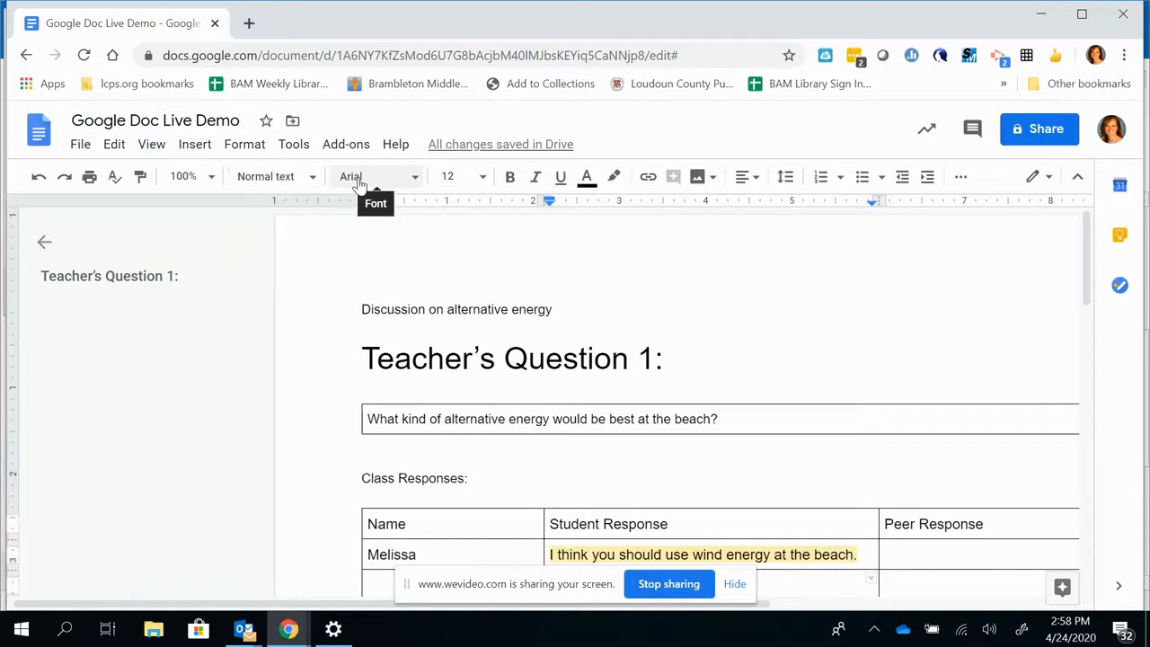
{"action": "left_click_drag", "start_coordinate": [367, 317], "coordinate": [429, 305]}
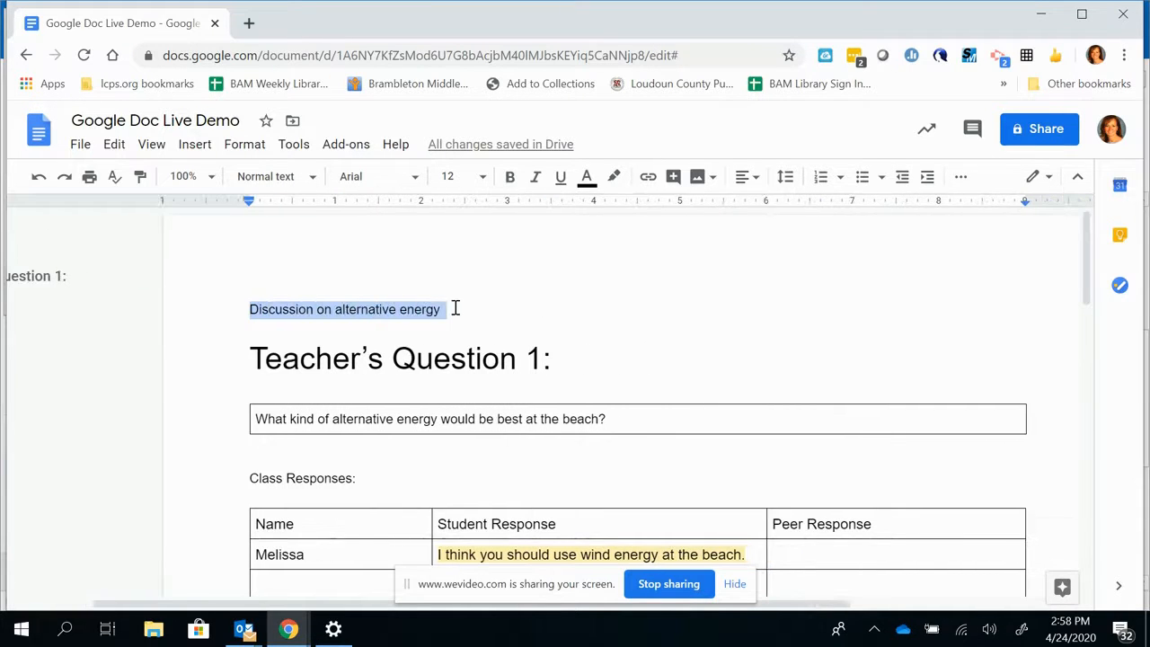
{"action": "left_click", "coordinate": [385, 184]}
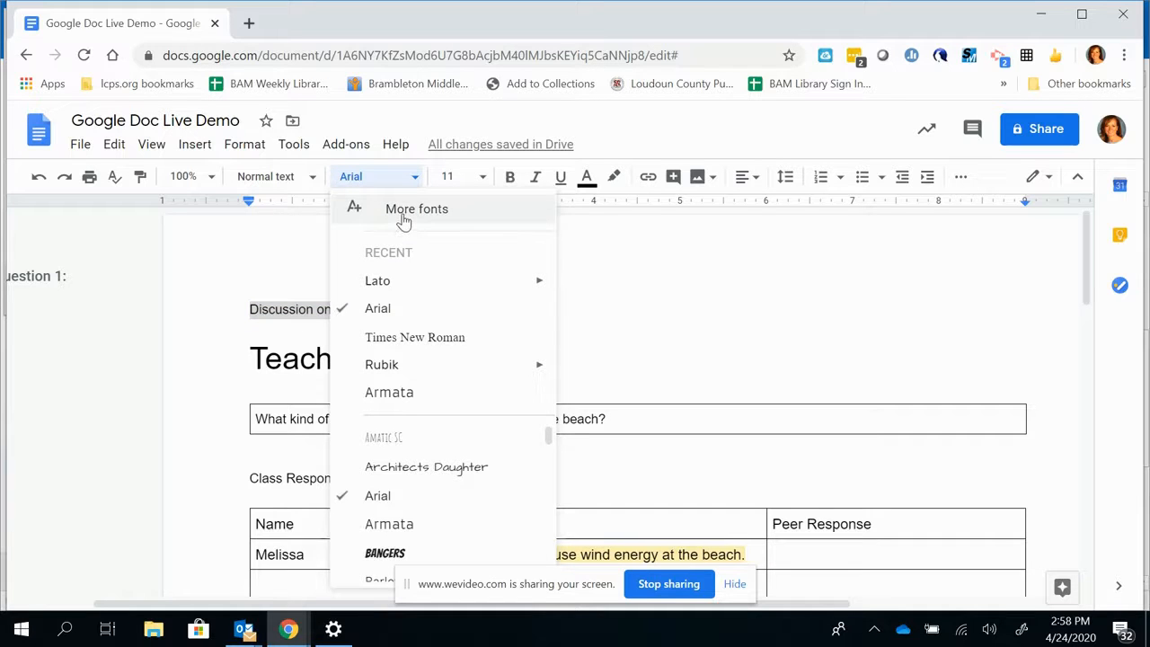
{"action": "left_click", "coordinate": [402, 213]}
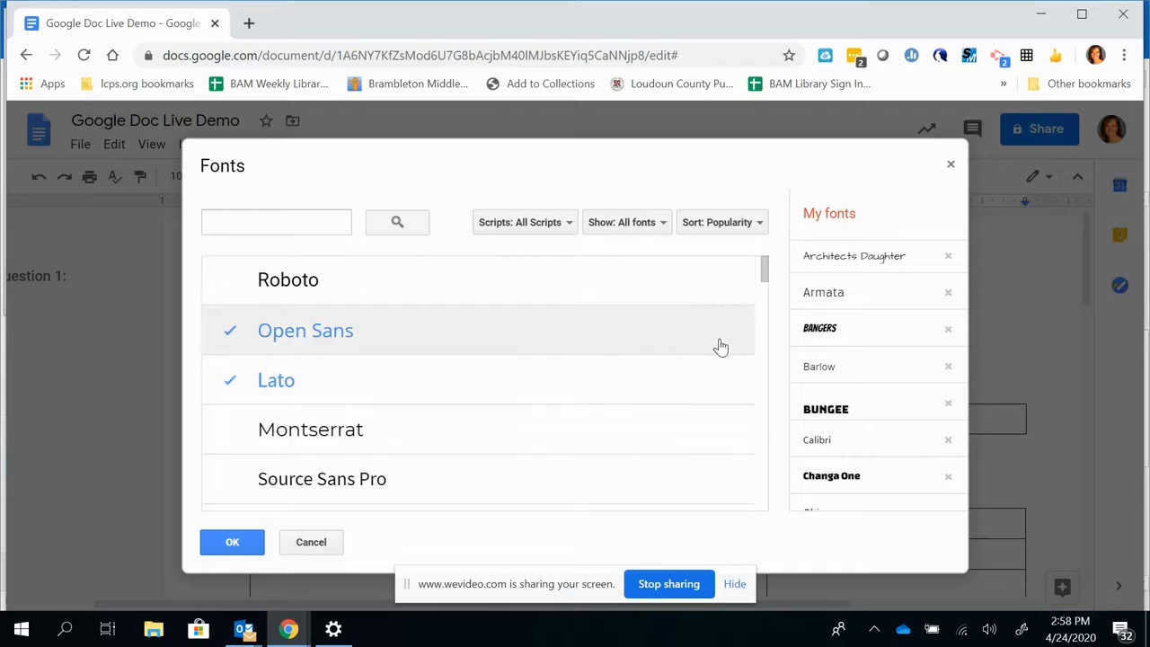
{"action": "left_click_drag", "start_coordinate": [762, 273], "coordinate": [766, 379]}
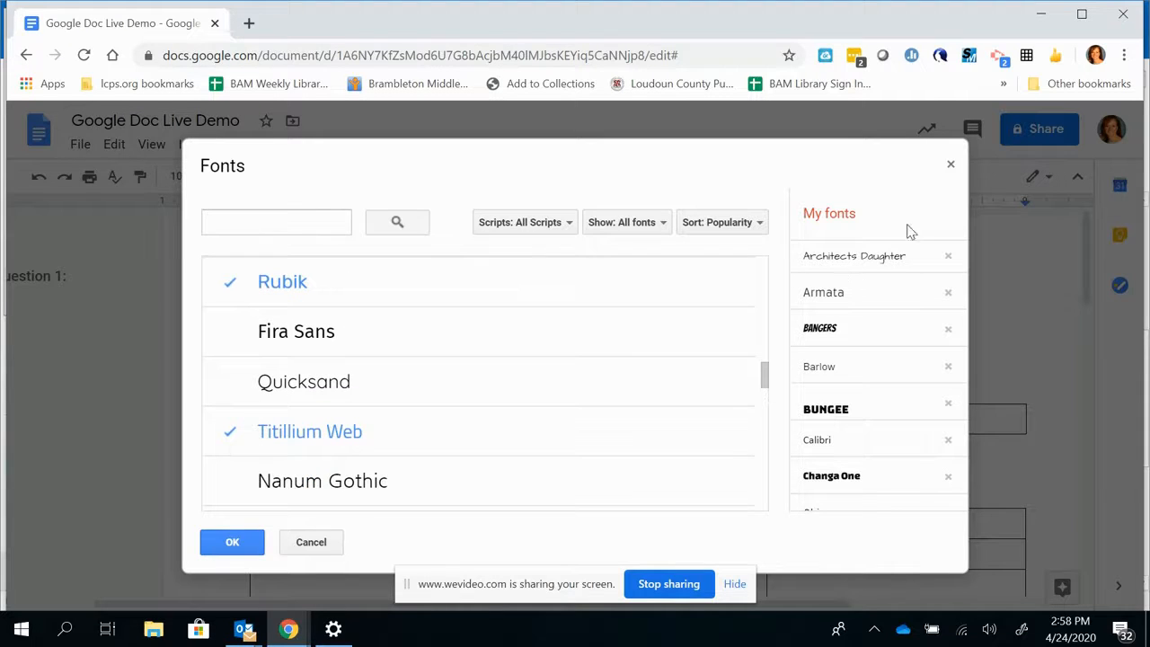
{"action": "left_click", "coordinate": [949, 168]}
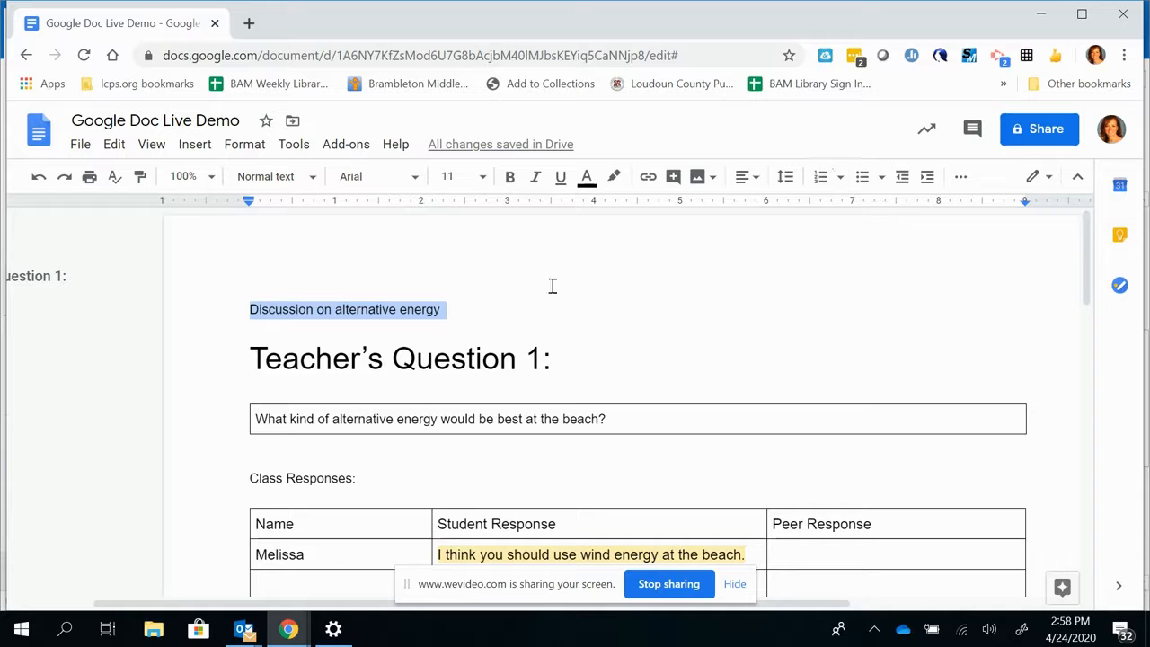
Insert the picture "BAM Bear" from the computer's Pictures folder on the blank page below the responses table
{"action": "left_click_drag", "start_coordinate": [1088, 240], "coordinate": [1092, 431]}
{"action": "left_click", "coordinate": [356, 394]}
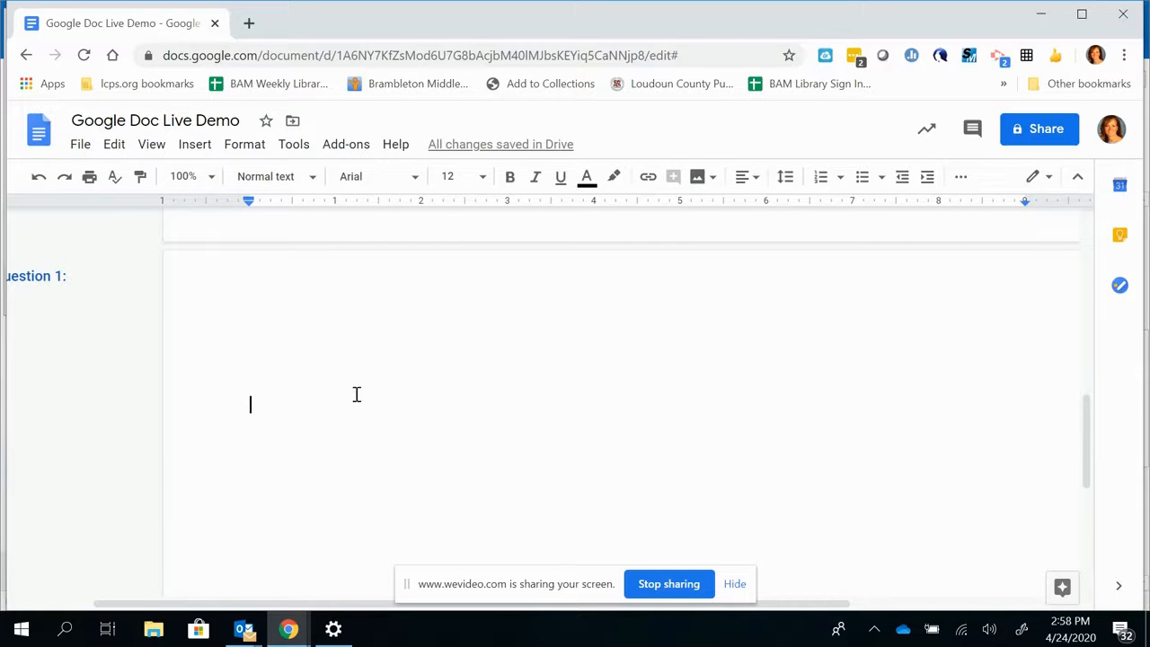
{"action": "left_click", "coordinate": [80, 147]}
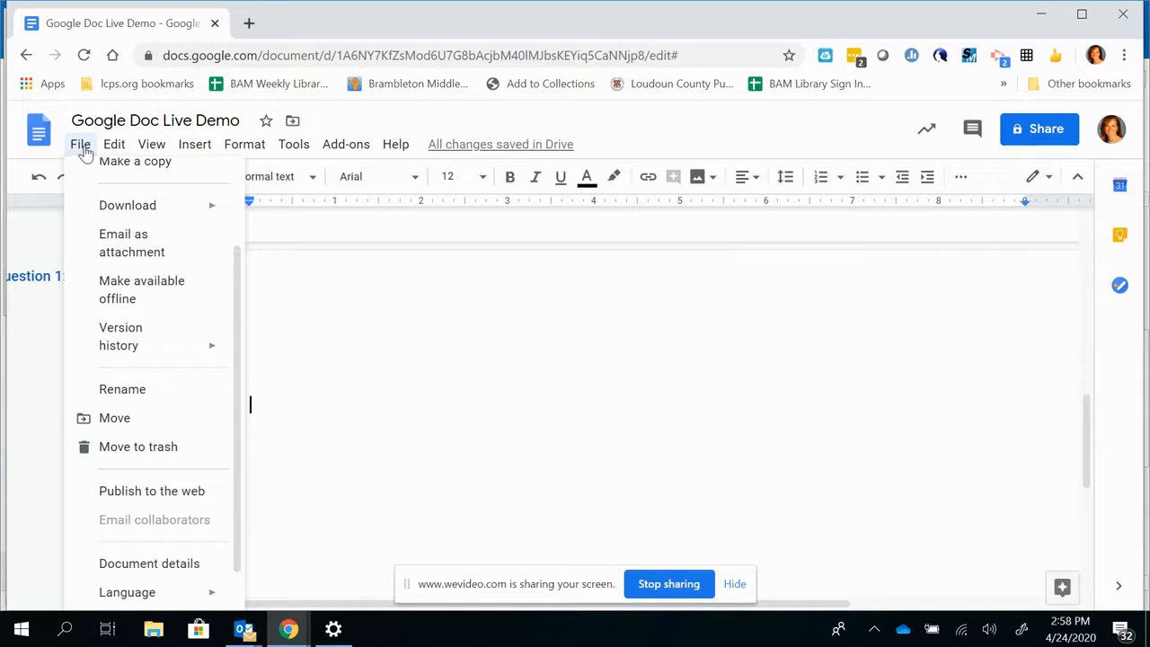
{"action": "mouse_move", "coordinate": [198, 144]}
{"action": "mouse_move", "coordinate": [207, 212]}
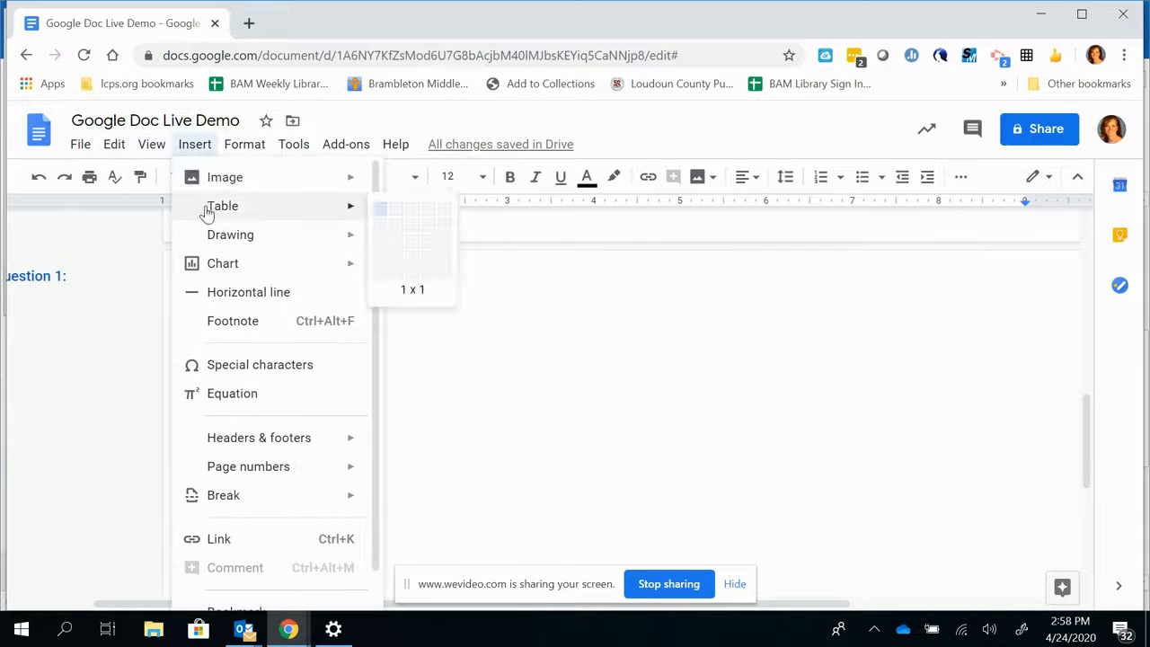
{"action": "mouse_move", "coordinate": [205, 186]}
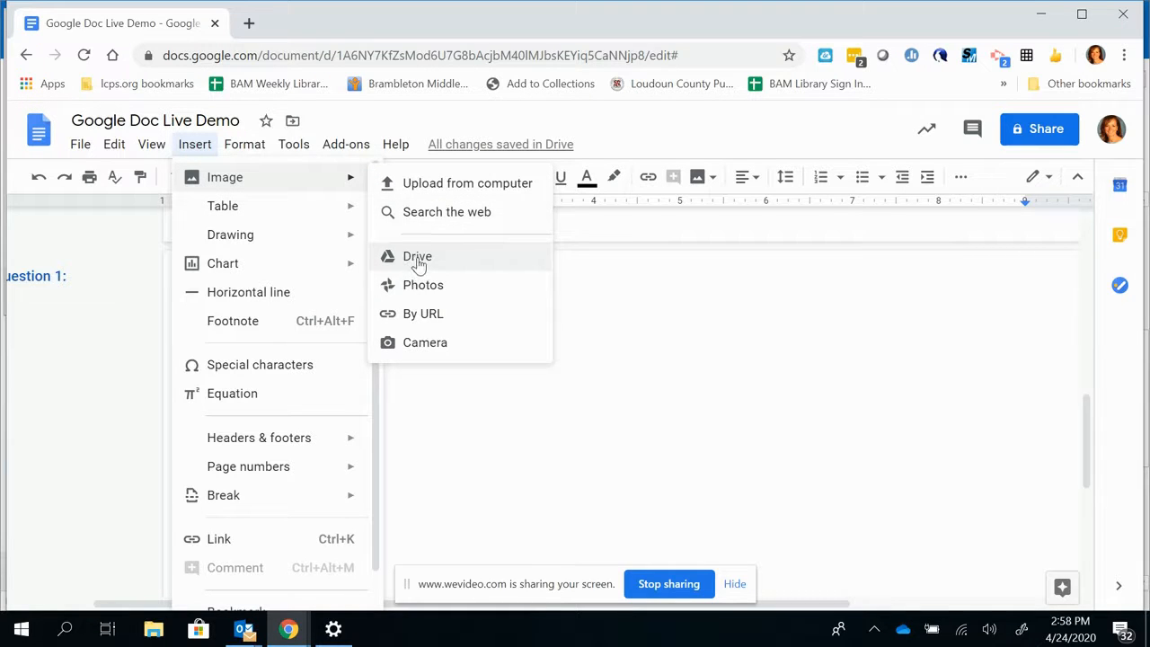
{"action": "left_click", "coordinate": [411, 182]}
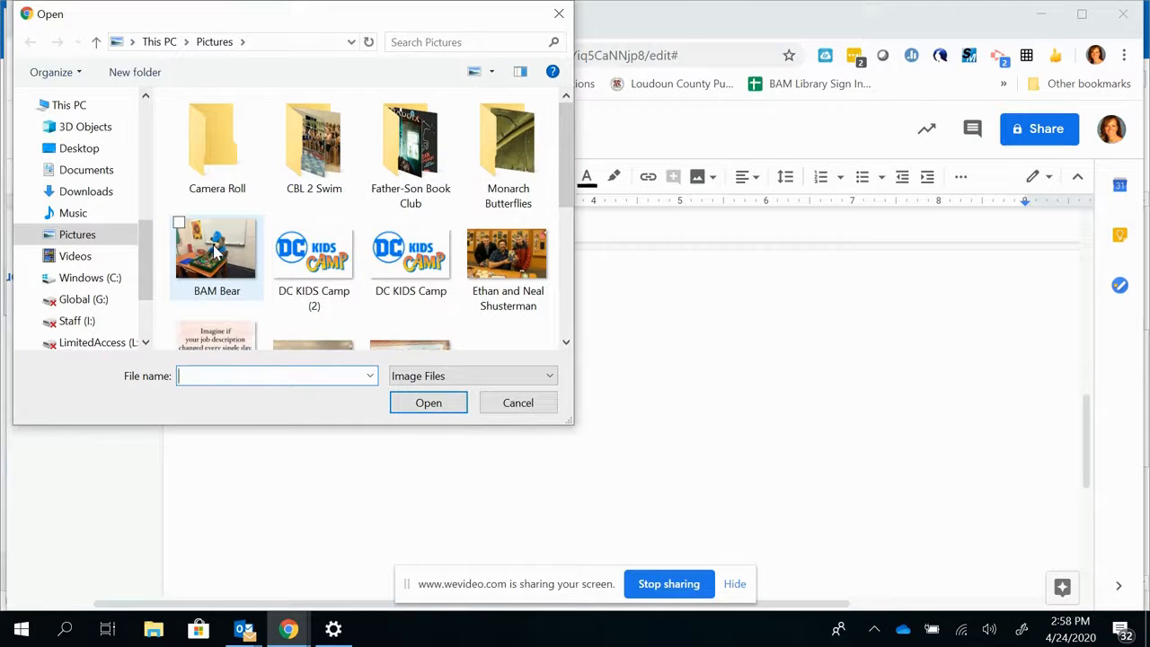
{"action": "left_click", "coordinate": [216, 252]}
{"action": "left_click", "coordinate": [428, 408]}
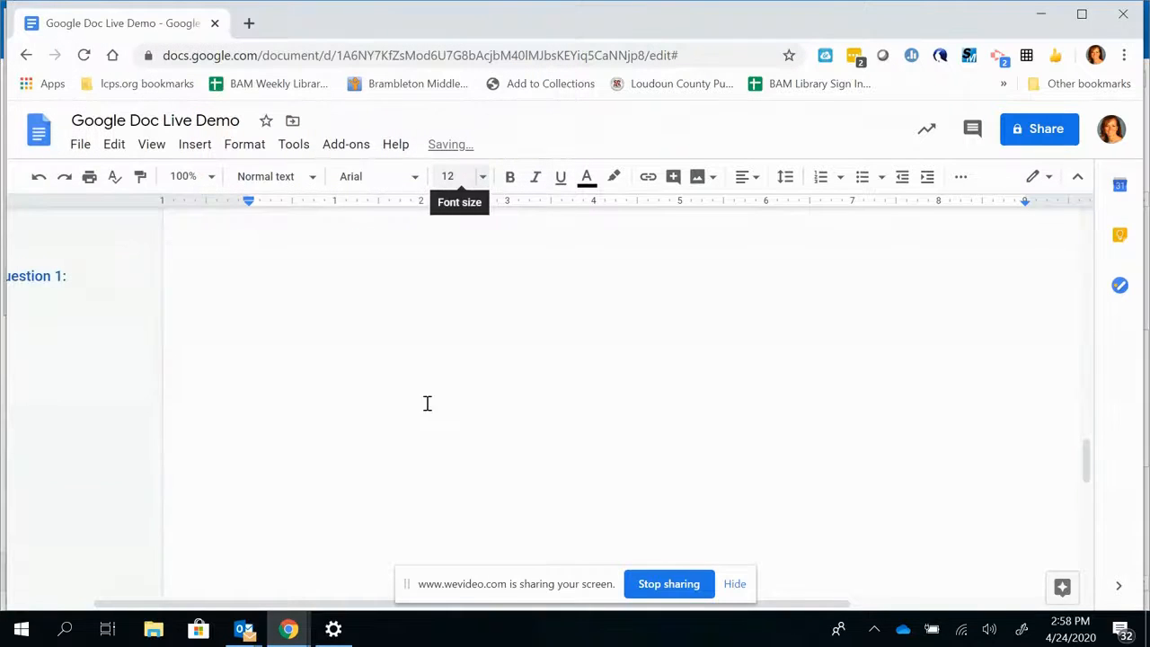
Shrink the inserted bear picture proportionally to about 7.6 inches wide
{"action": "scroll", "coordinate": [937, 467], "scroll_direction": "up", "scroll_amount": 2}
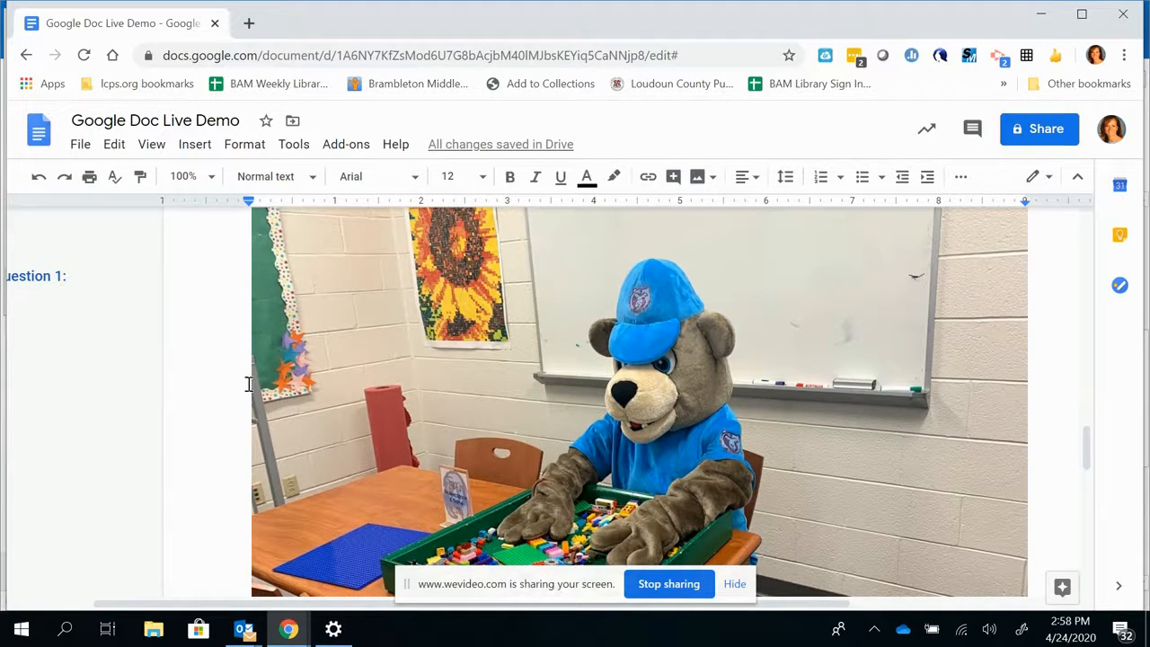
{"action": "left_click", "coordinate": [480, 433]}
{"action": "scroll", "coordinate": [483, 433], "scroll_direction": "up", "scroll_amount": 1}
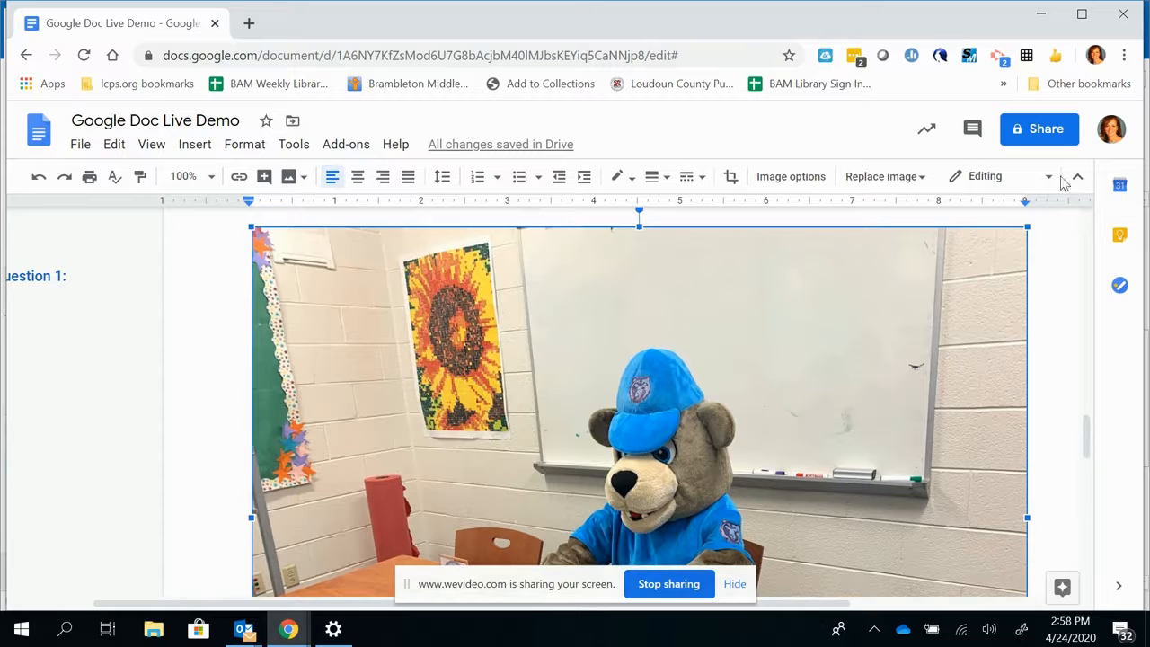
{"action": "left_click_drag", "start_coordinate": [1027, 227], "coordinate": [904, 331]}
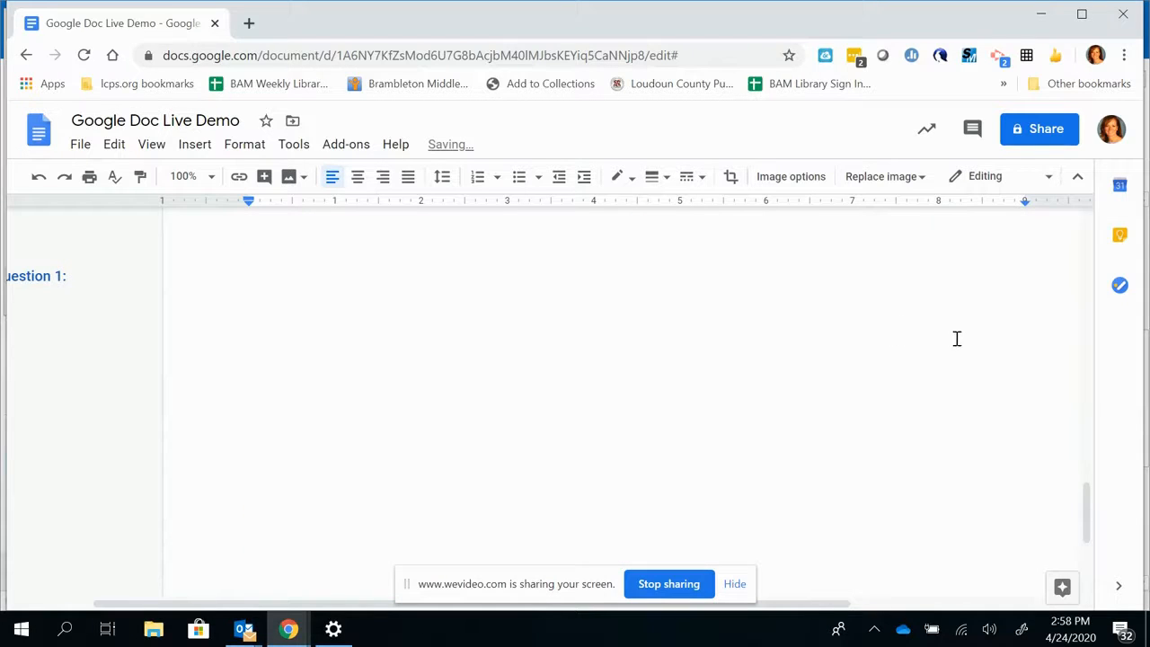
{"action": "scroll", "coordinate": [954, 346], "scroll_direction": "up", "scroll_amount": 5}
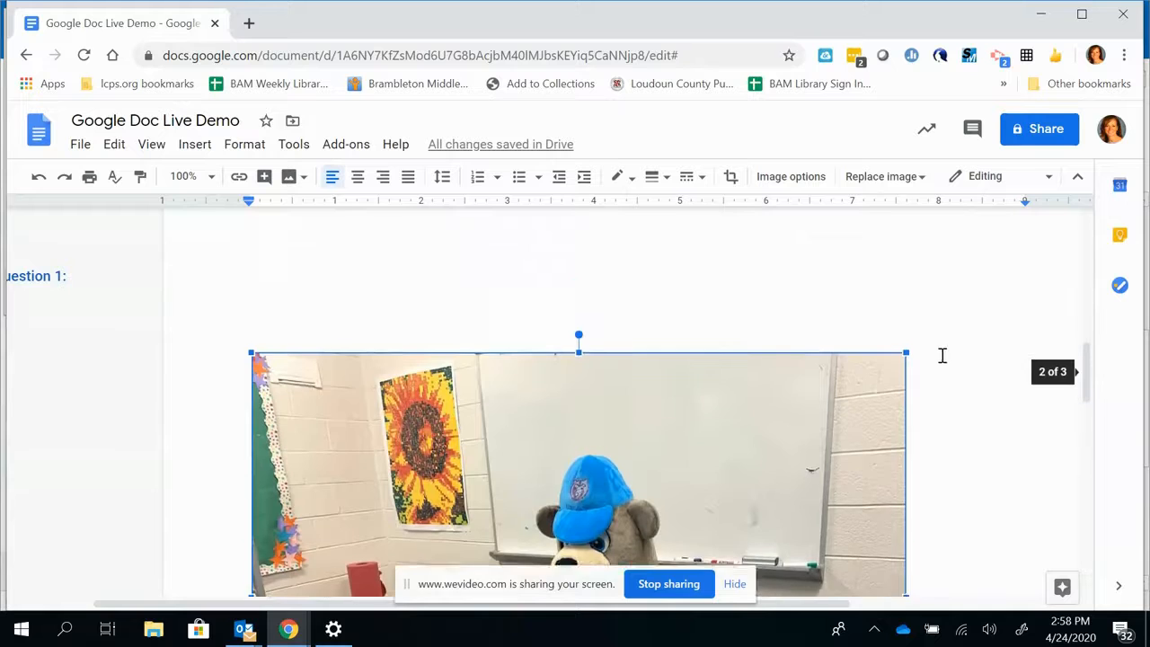
Crop away a strip along the left side of the bear picture and try to crop its right side
{"action": "scroll", "coordinate": [939, 354], "scroll_direction": "down", "scroll_amount": 1}
{"action": "scroll", "coordinate": [908, 359], "scroll_direction": "down", "scroll_amount": 1}
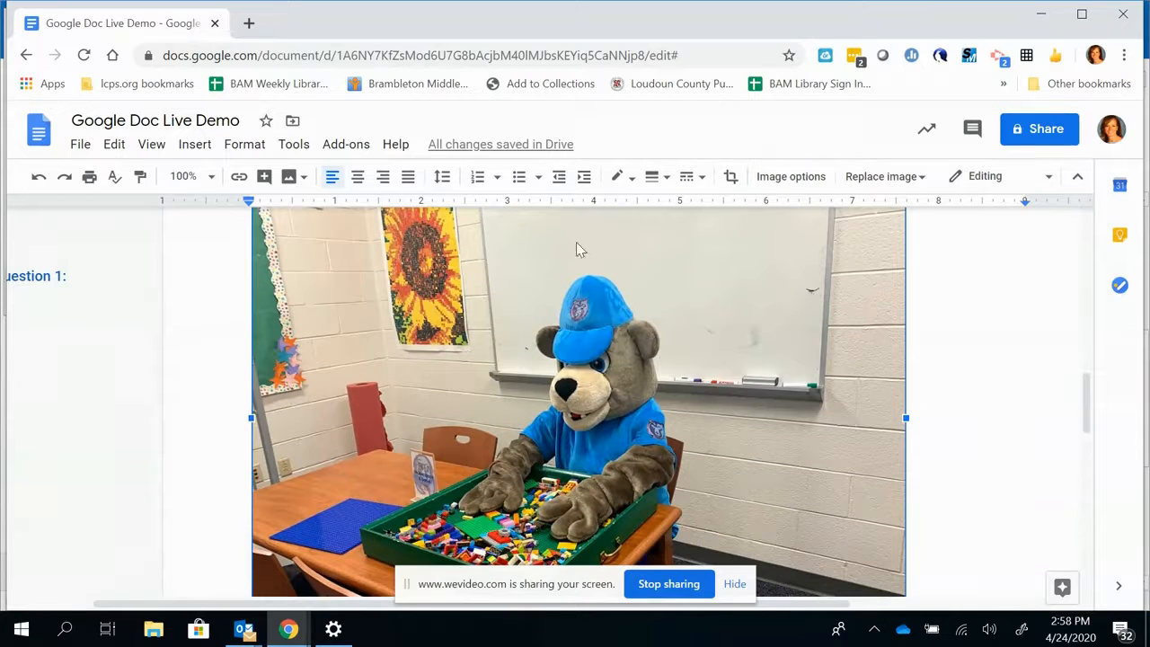
{"action": "left_click", "coordinate": [734, 185]}
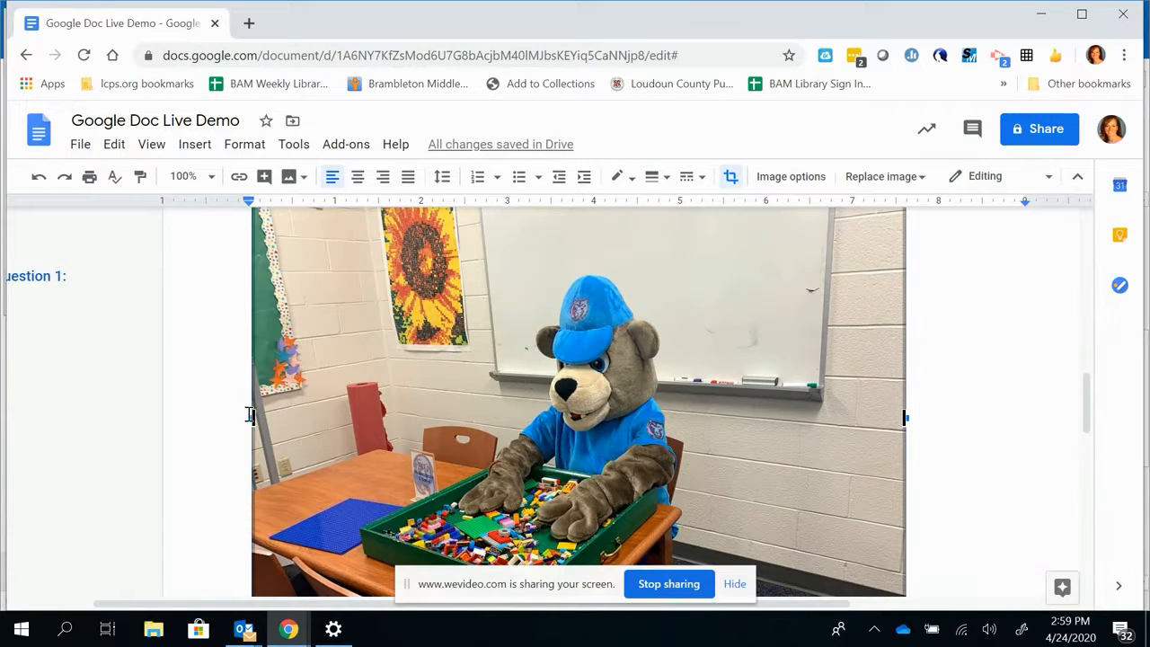
{"action": "left_click_drag", "start_coordinate": [255, 416], "coordinate": [354, 424]}
{"action": "left_click_drag", "start_coordinate": [807, 418], "coordinate": [593, 422]}
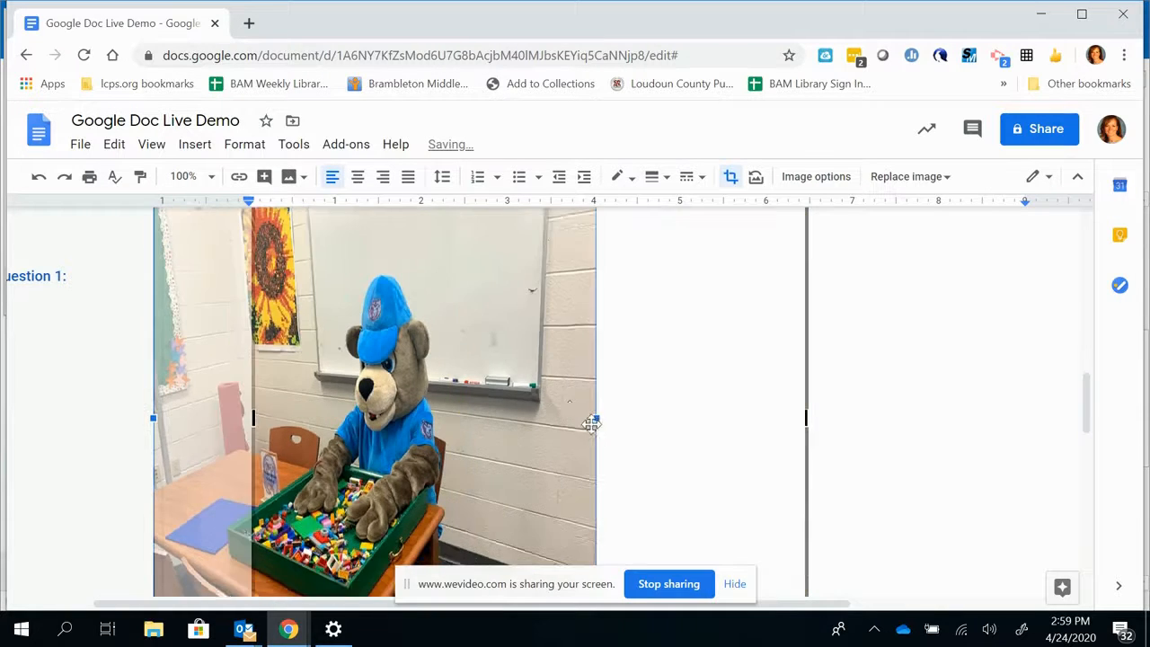
Try to stretch the bear picture's right edge back out to the crop frame, and undo the last change
{"action": "scroll", "coordinate": [543, 421], "scroll_direction": "up", "scroll_amount": 1}
{"action": "left_click_drag", "start_coordinate": [596, 507], "coordinate": [815, 508]}
{"action": "left_click", "coordinate": [39, 177]}
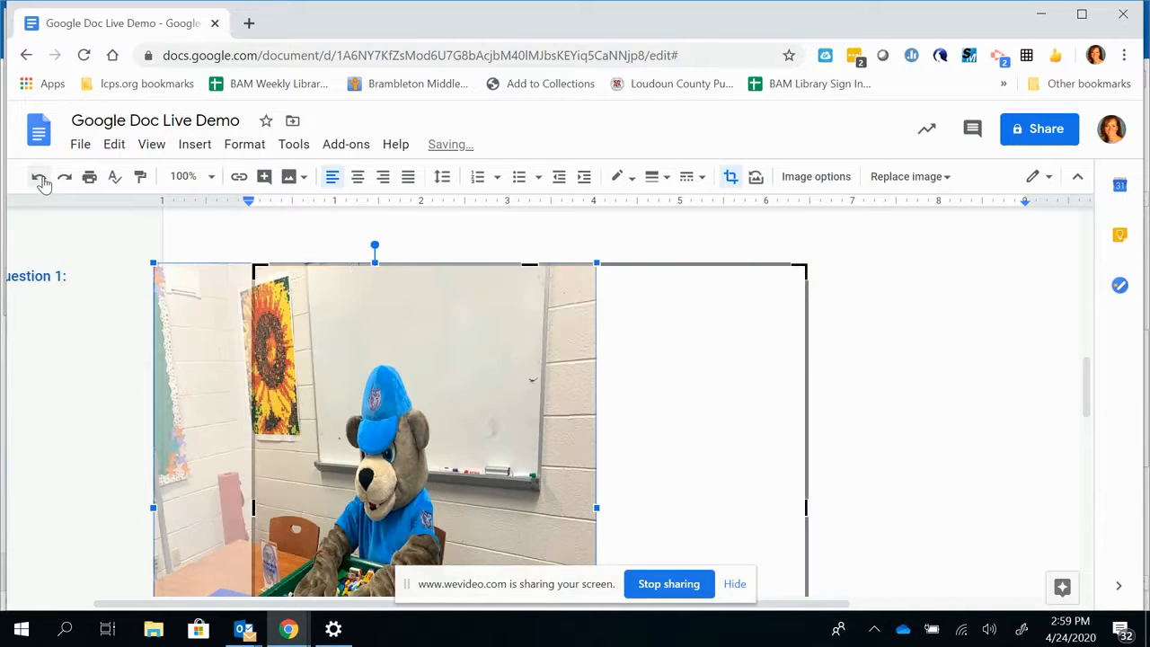
Crop the right side, top and bottom of the bear picture closely around the bear, to about 4.1 inches wide
{"action": "left_click_drag", "start_coordinate": [803, 507], "coordinate": [607, 508]}
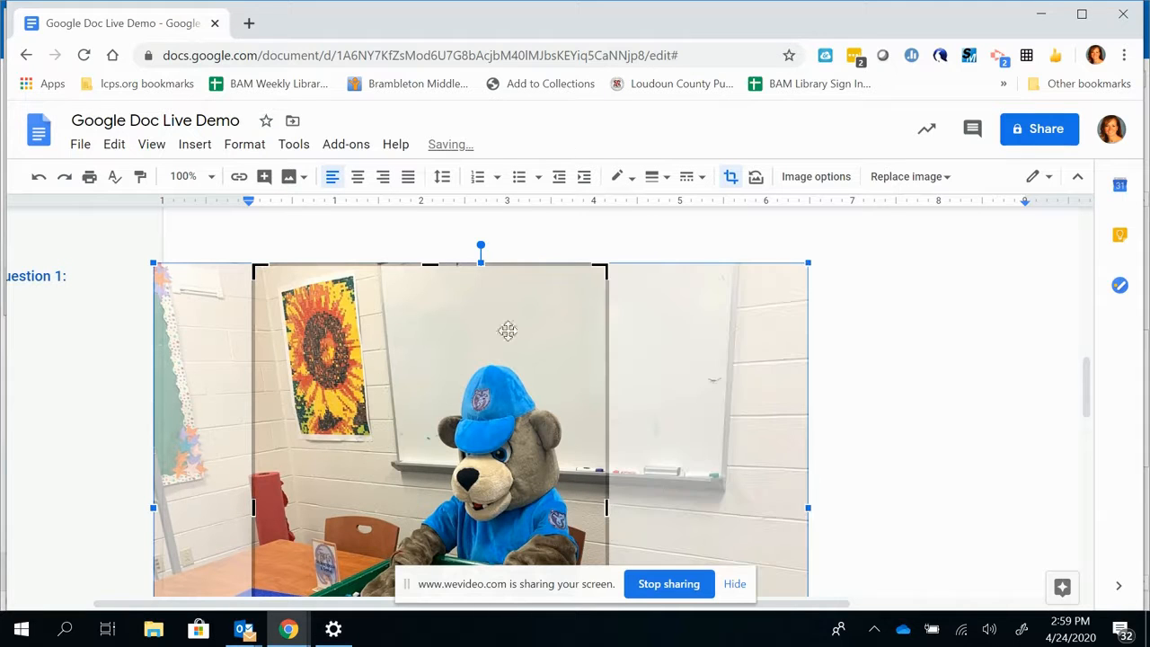
{"action": "left_click_drag", "start_coordinate": [430, 262], "coordinate": [430, 359]}
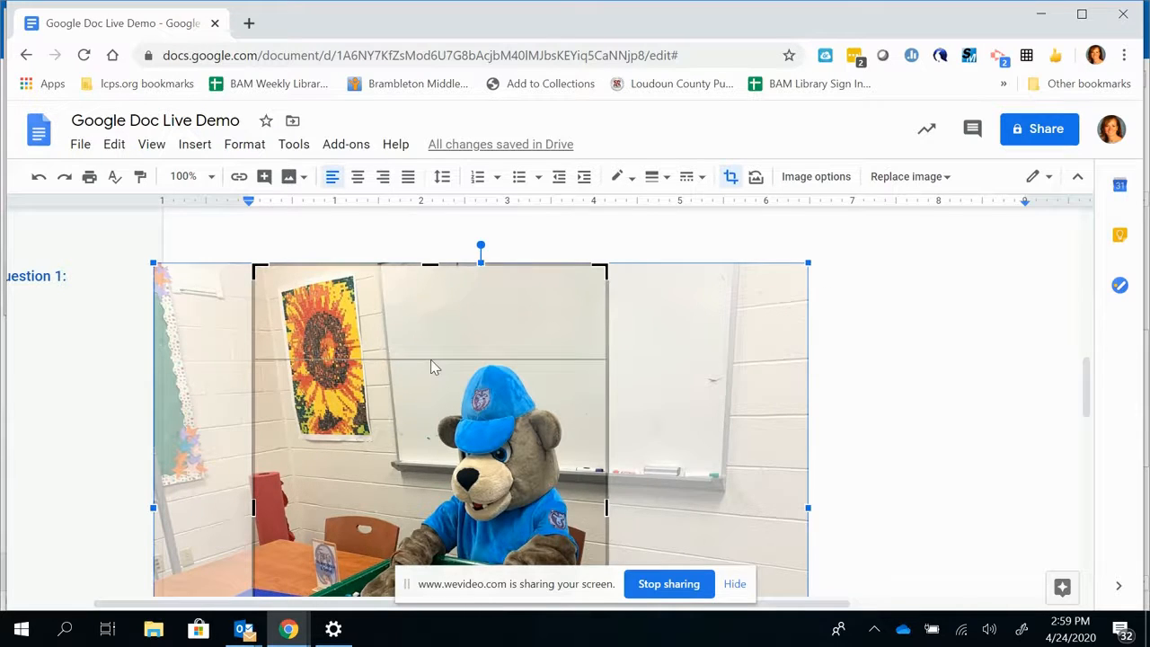
{"action": "scroll", "coordinate": [669, 378], "scroll_direction": "down", "scroll_amount": 2}
{"action": "scroll", "coordinate": [665, 380], "scroll_direction": "down", "scroll_amount": 1}
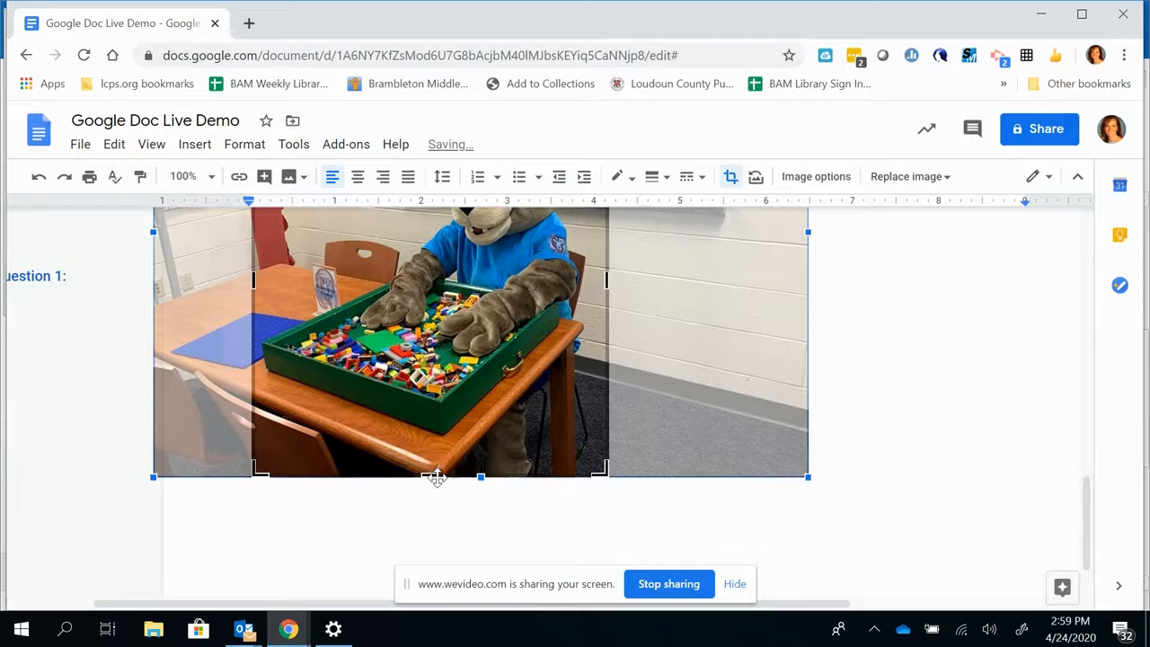
{"action": "left_click_drag", "start_coordinate": [430, 465], "coordinate": [430, 442]}
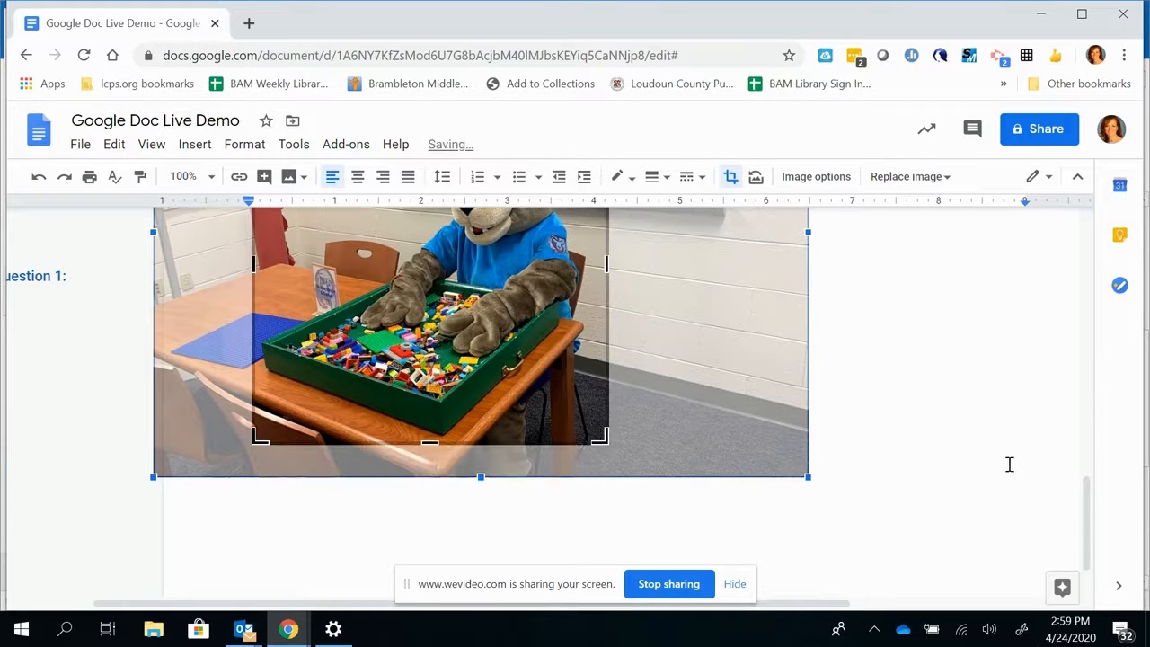
{"action": "left_click", "coordinate": [1008, 464]}
Set the cropped bear picture's text wrapping to Wrap text and move the picture about 1 inch to the right
{"action": "scroll", "coordinate": [539, 404], "scroll_direction": "up", "scroll_amount": 3}
{"action": "scroll", "coordinate": [477, 389], "scroll_direction": "down", "scroll_amount": 1}
{"action": "right_click", "coordinate": [472, 382]}
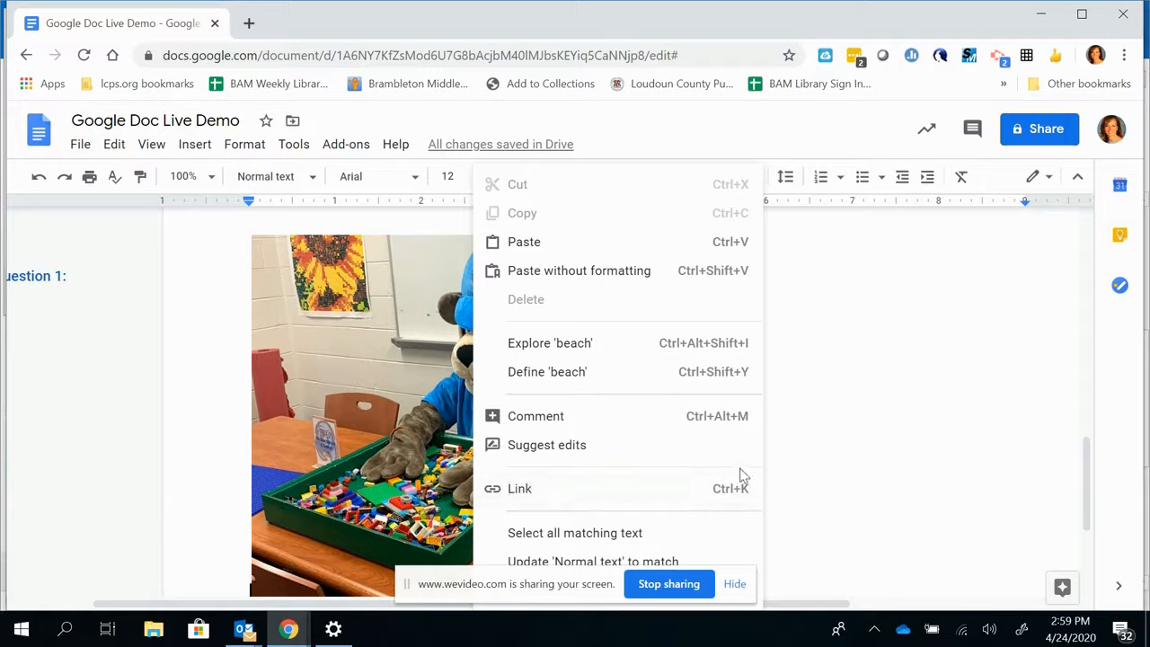
{"action": "scroll", "coordinate": [806, 462], "scroll_direction": "down", "scroll_amount": 1}
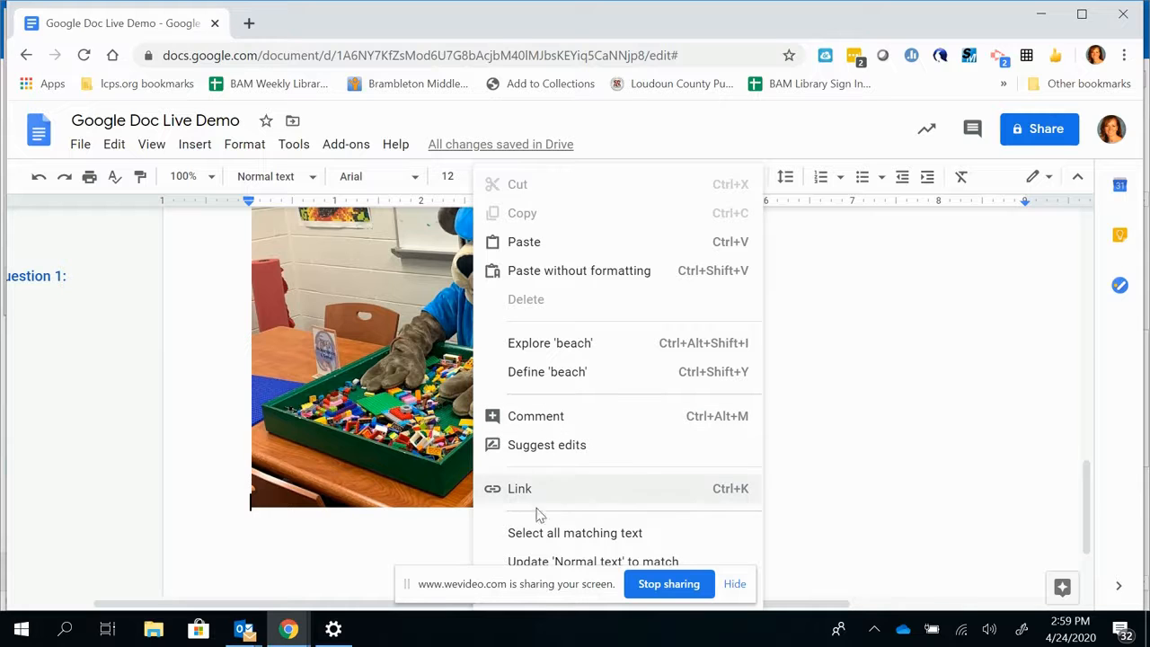
{"action": "left_click", "coordinate": [419, 375]}
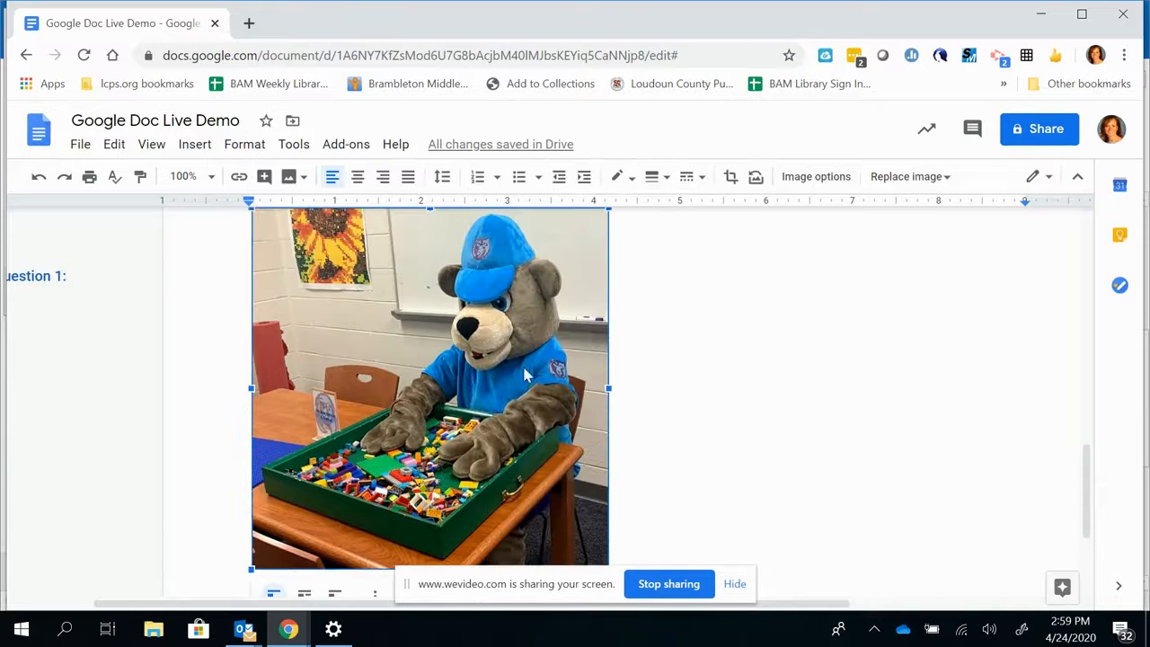
{"action": "right_click", "coordinate": [546, 366]}
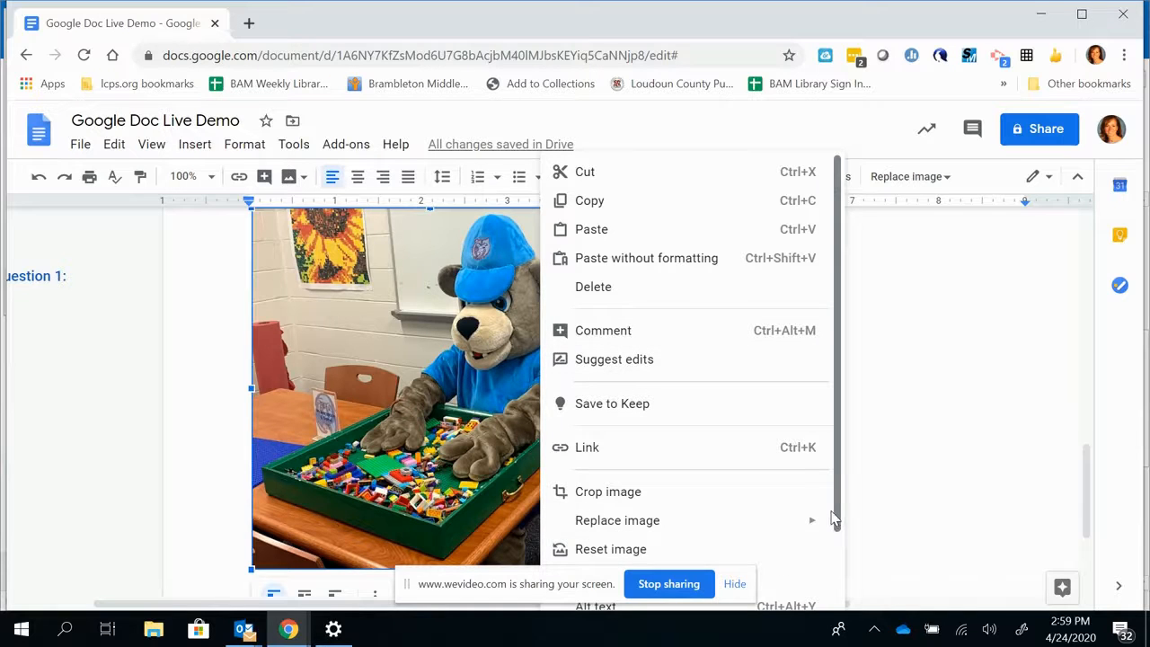
{"action": "left_click_drag", "start_coordinate": [839, 506], "coordinate": [839, 560]}
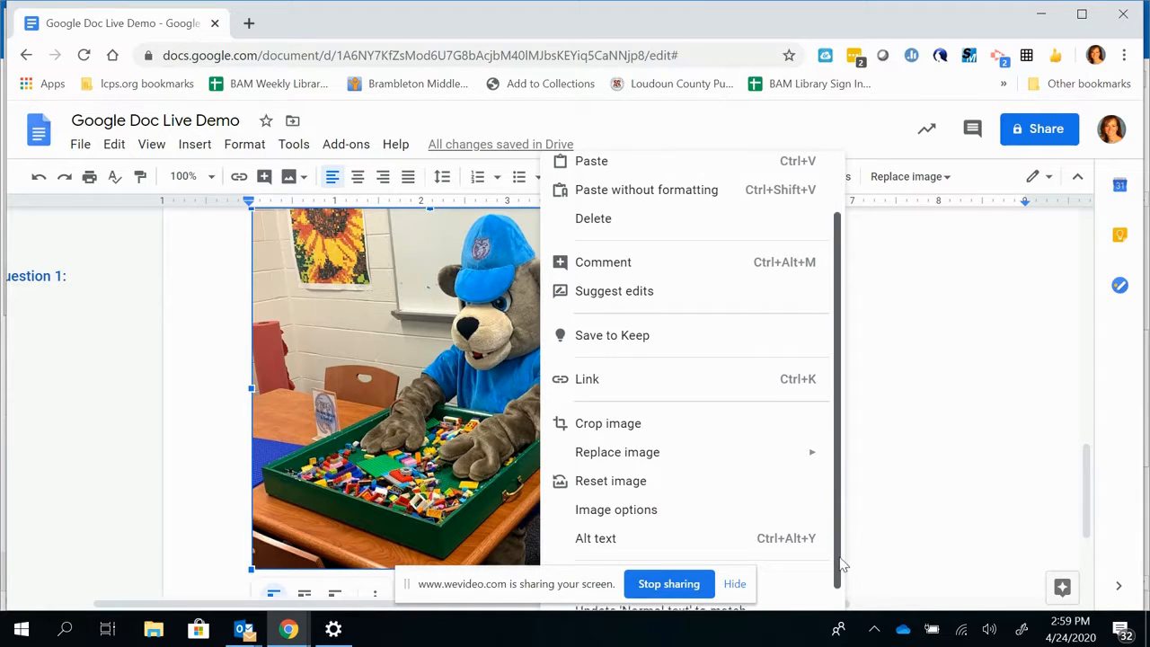
{"action": "left_click", "coordinate": [629, 518]}
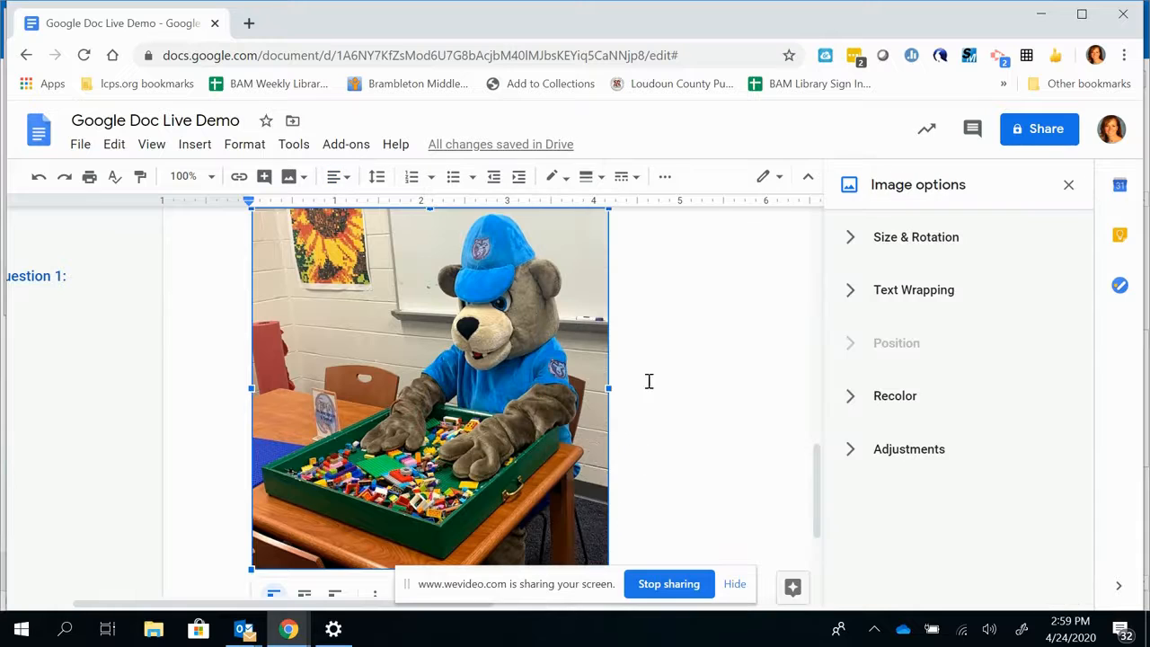
{"action": "left_click", "coordinate": [931, 299]}
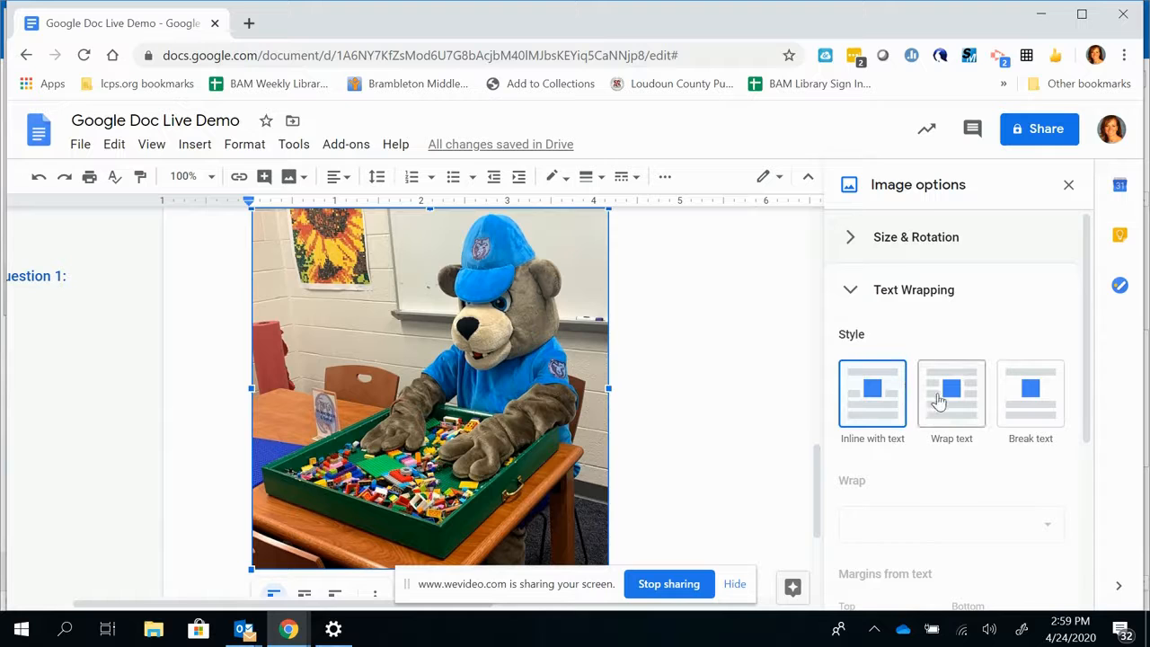
{"action": "left_click", "coordinate": [954, 415]}
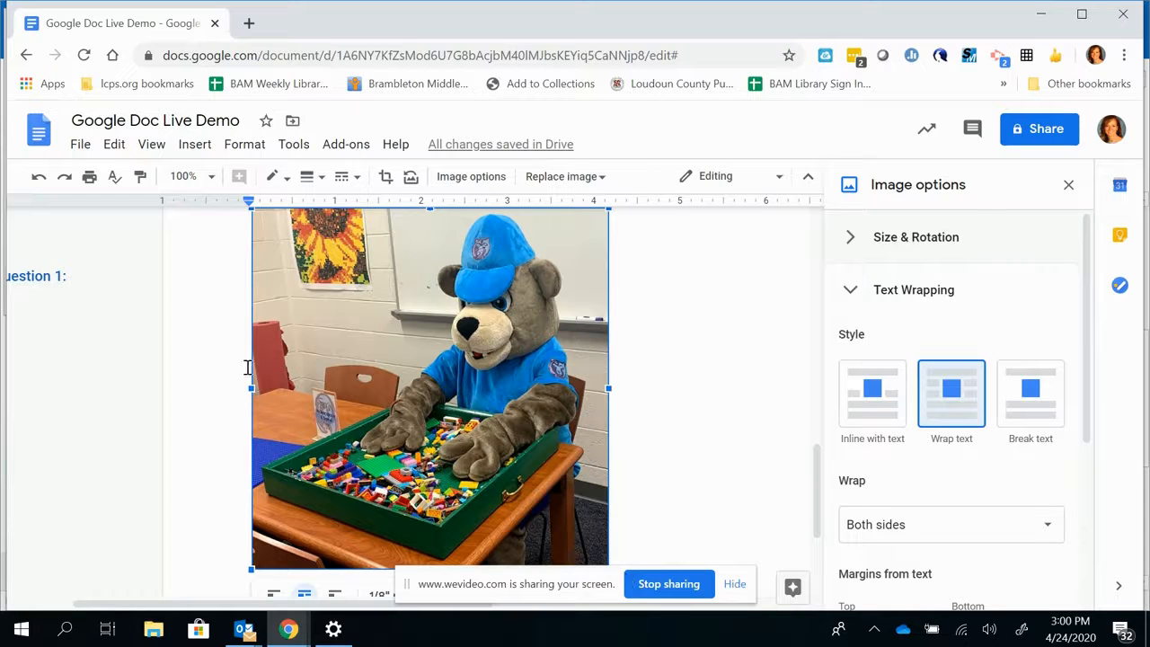
{"action": "left_click_drag", "start_coordinate": [321, 364], "coordinate": [413, 365]}
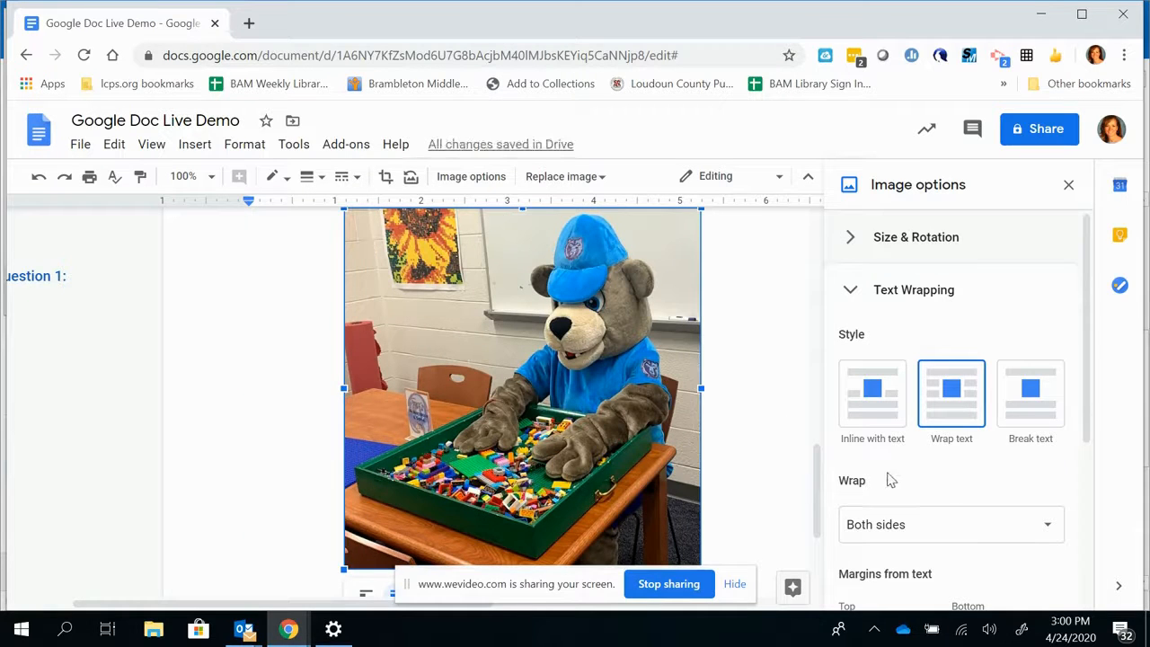
Show the bear picture's recolor and adjustment options and slightly increase its transparency
{"action": "scroll", "coordinate": [890, 480], "scroll_direction": "down", "scroll_amount": 1}
{"action": "scroll", "coordinate": [888, 467], "scroll_direction": "up", "scroll_amount": 1}
{"action": "left_click_drag", "start_coordinate": [1081, 342], "coordinate": [1086, 542]}
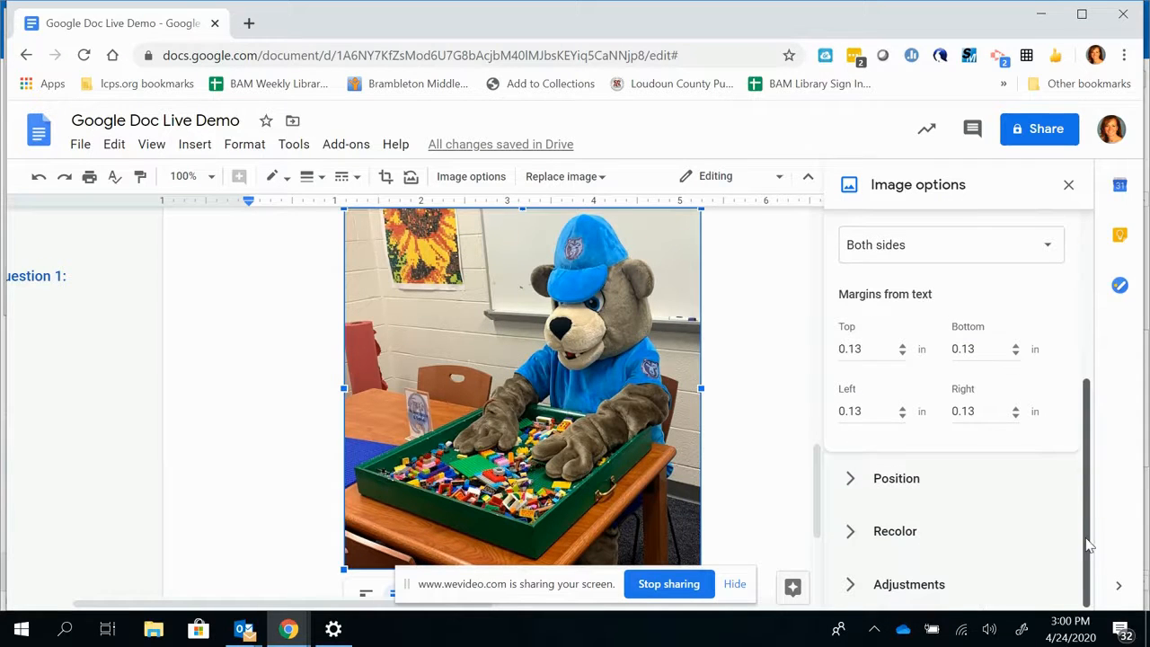
{"action": "left_click", "coordinate": [849, 550]}
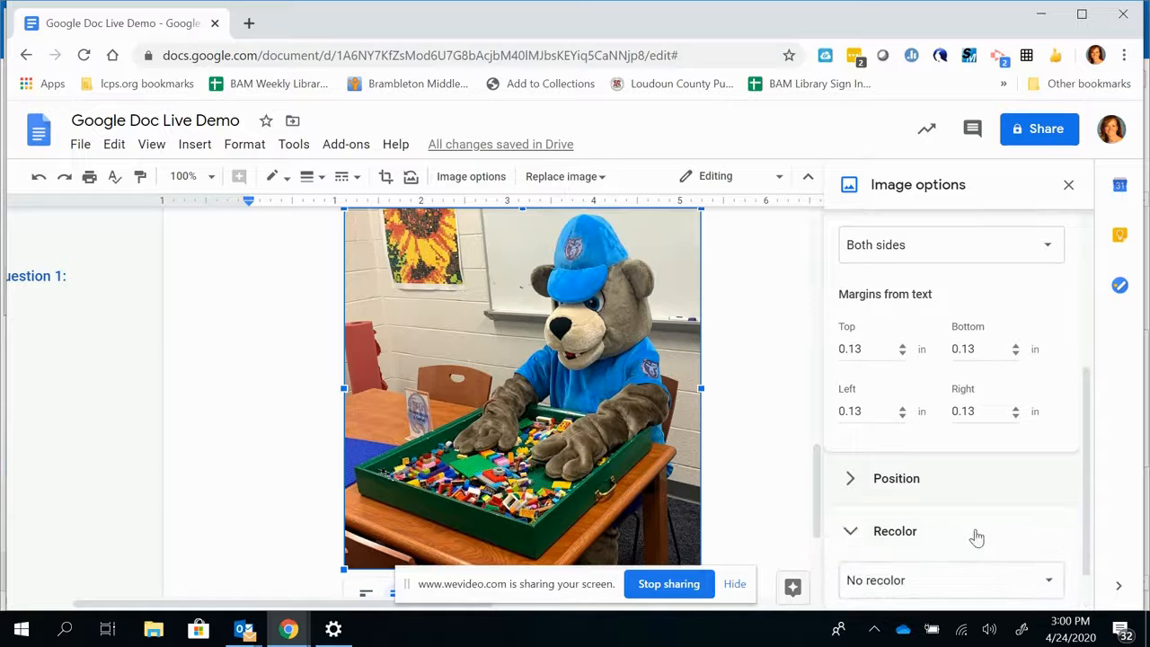
{"action": "scroll", "coordinate": [1088, 548], "scroll_direction": "down", "scroll_amount": 2}
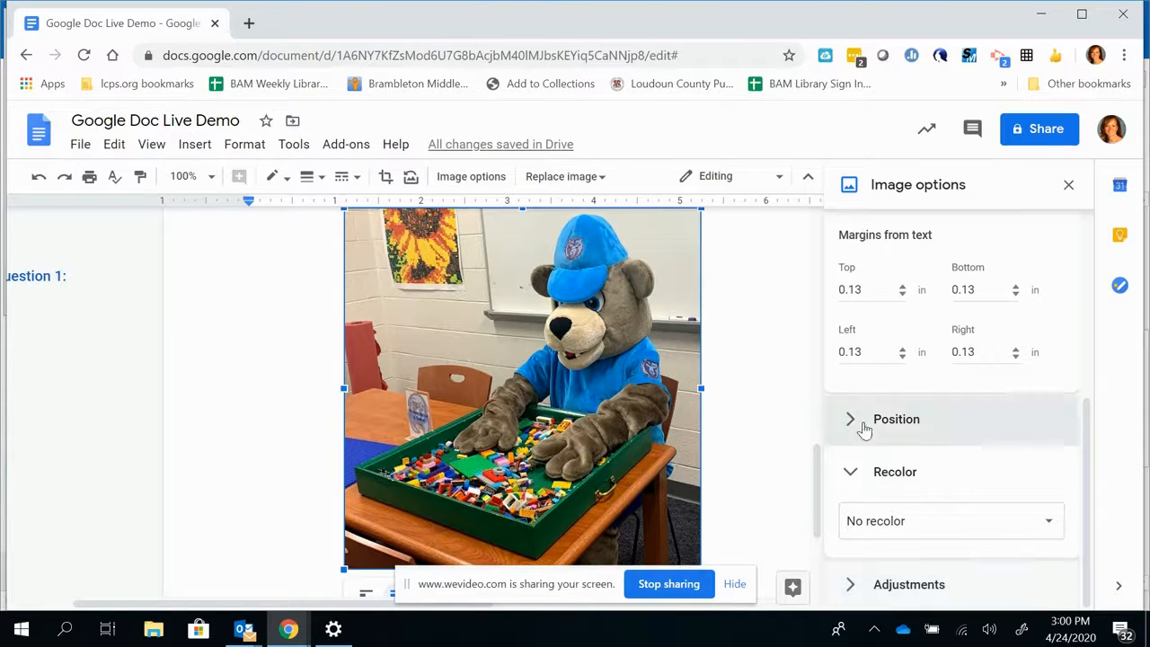
{"action": "left_click", "coordinate": [916, 591]}
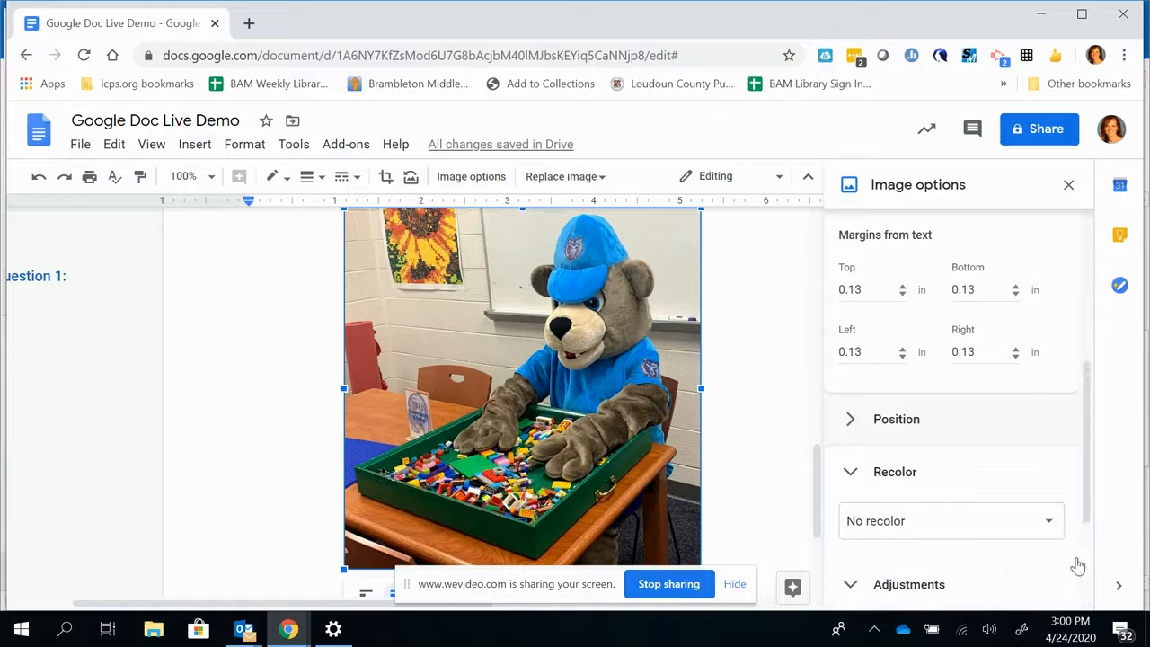
{"action": "left_click_drag", "start_coordinate": [1086, 440], "coordinate": [1088, 537]}
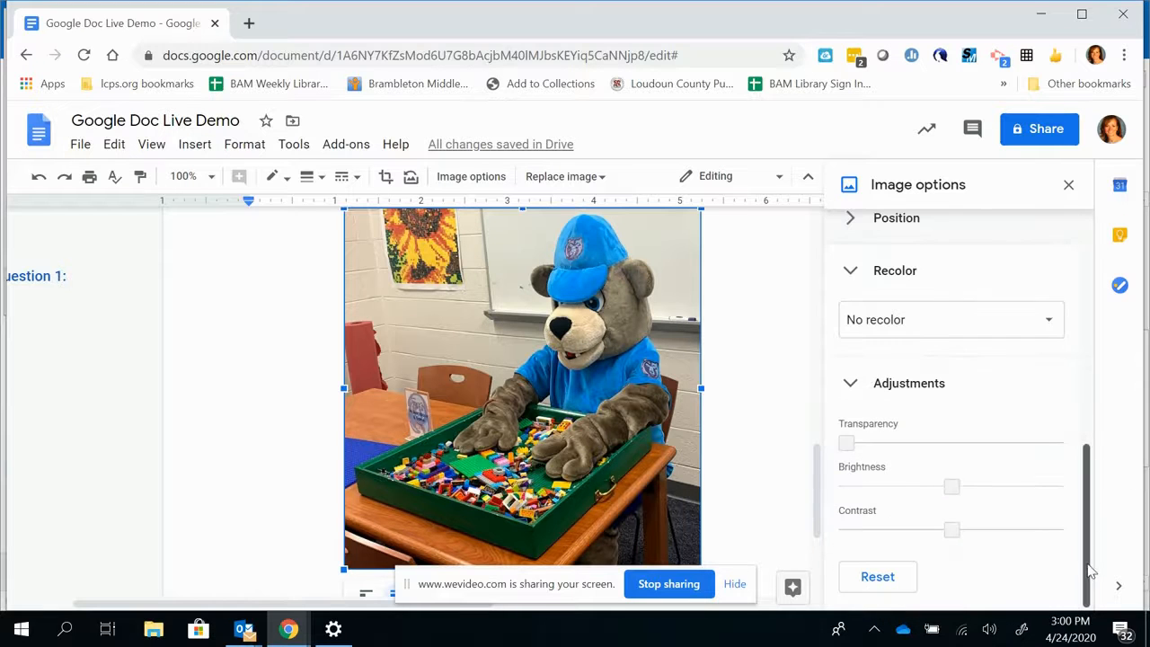
{"action": "left_click_drag", "start_coordinate": [850, 442], "coordinate": [866, 443]}
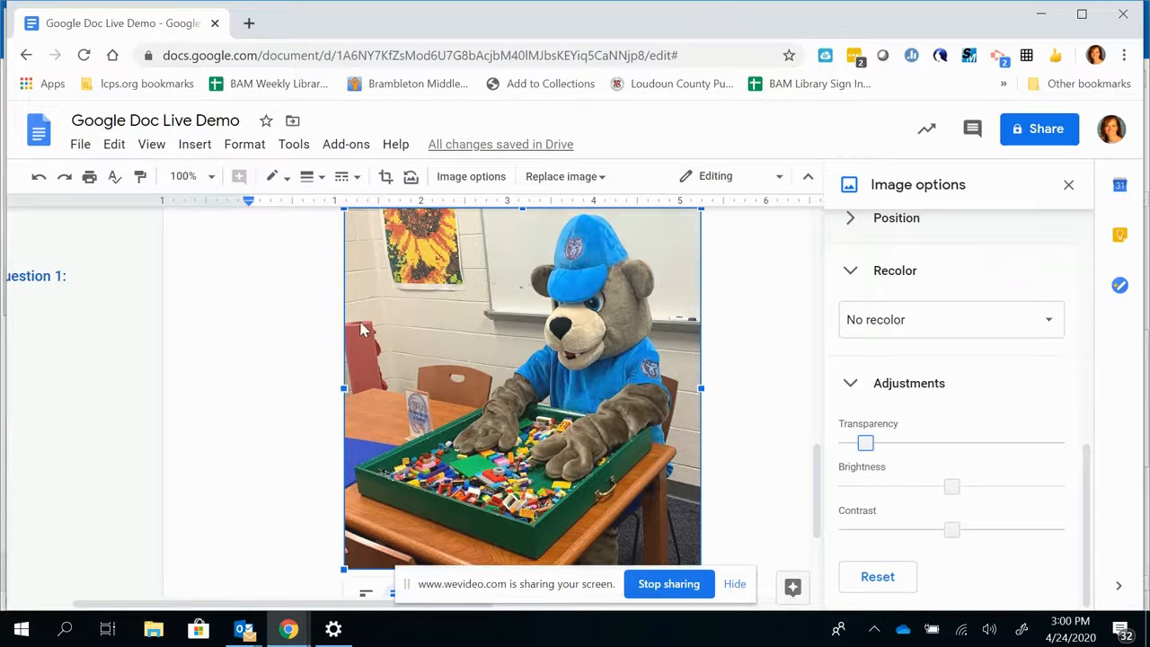
{"action": "left_click", "coordinate": [260, 313]}
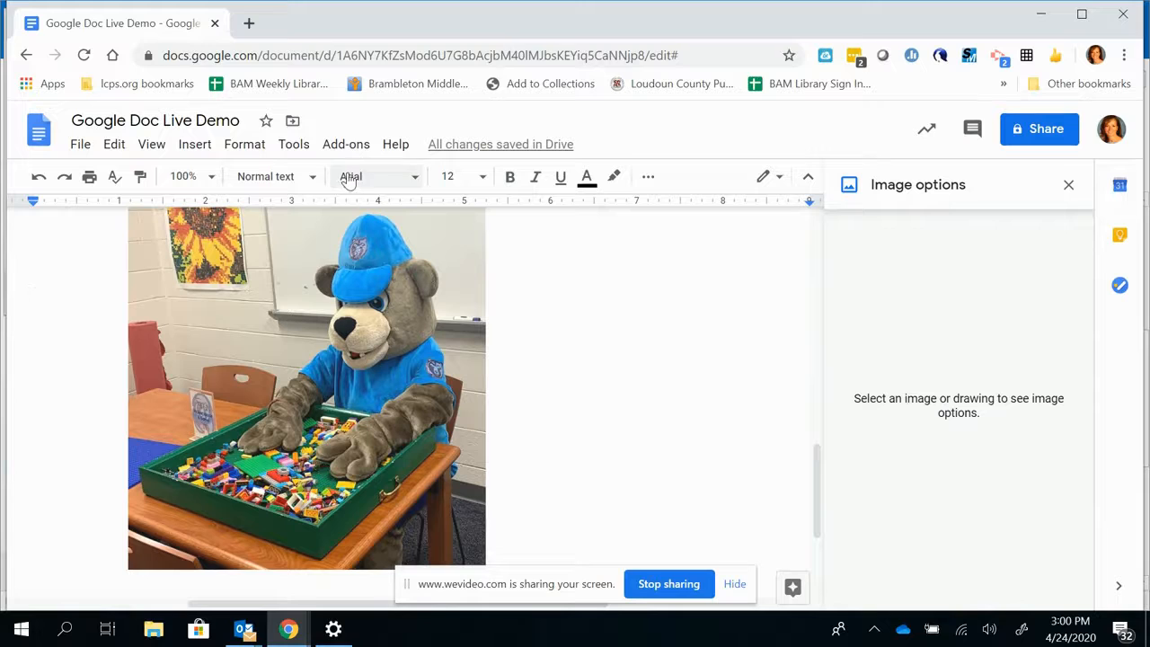
Close the image options and delete the bear picture from the second page
{"action": "scroll", "coordinate": [406, 270], "scroll_direction": "up", "scroll_amount": 1}
{"action": "scroll", "coordinate": [406, 287], "scroll_direction": "up", "scroll_amount": 1}
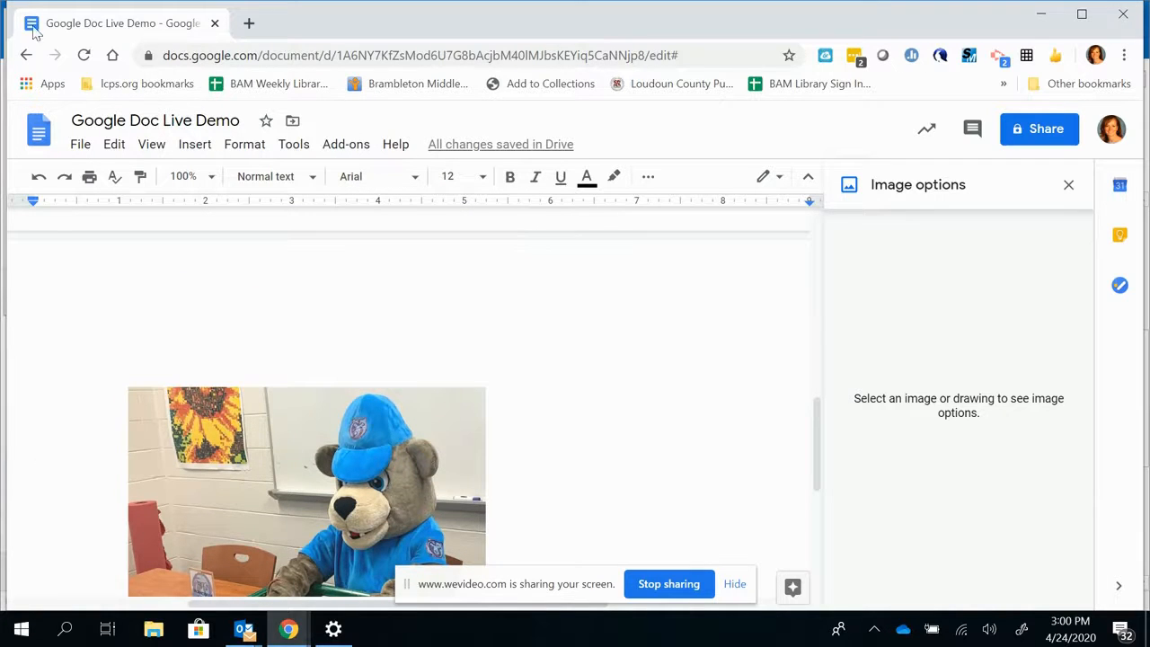
{"action": "left_click_drag", "start_coordinate": [313, 611], "coordinate": [252, 611]}
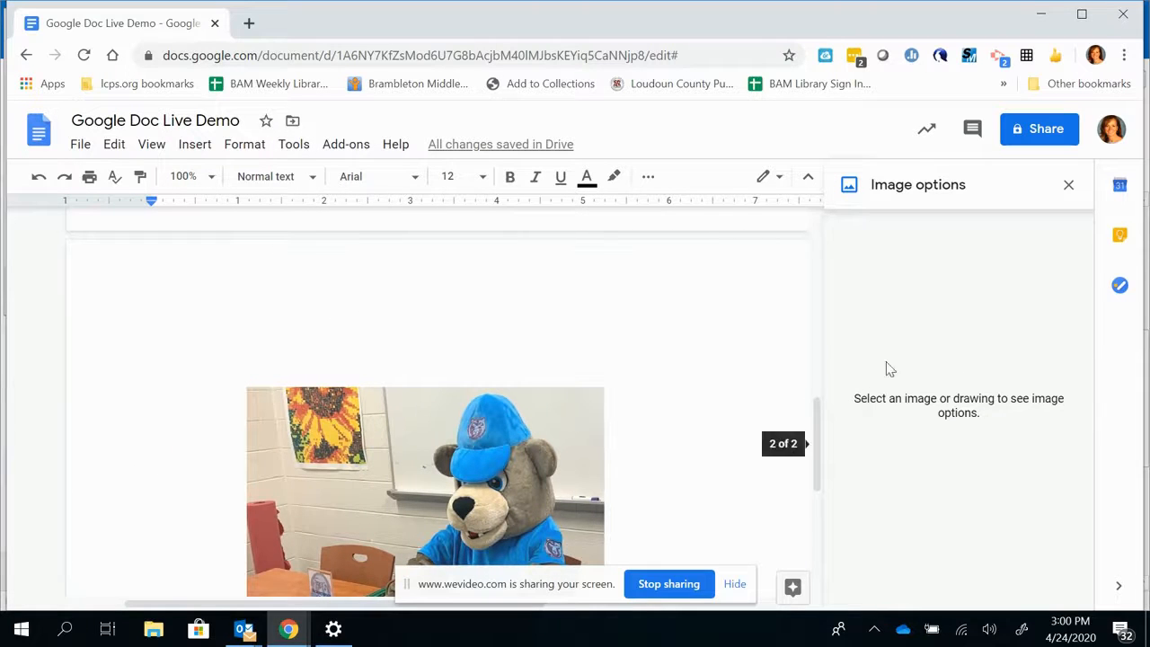
{"action": "left_click", "coordinate": [1068, 184]}
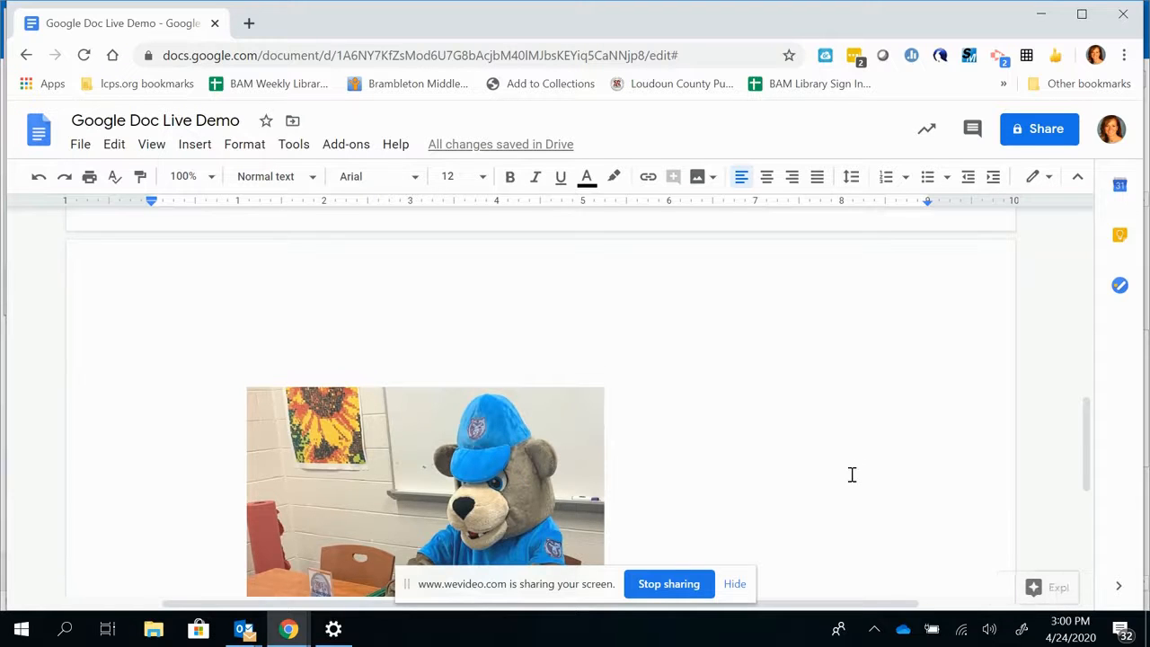
{"action": "scroll", "coordinate": [642, 500], "scroll_direction": "down", "scroll_amount": 3}
{"action": "scroll", "coordinate": [638, 472], "scroll_direction": "up", "scroll_amount": 1}
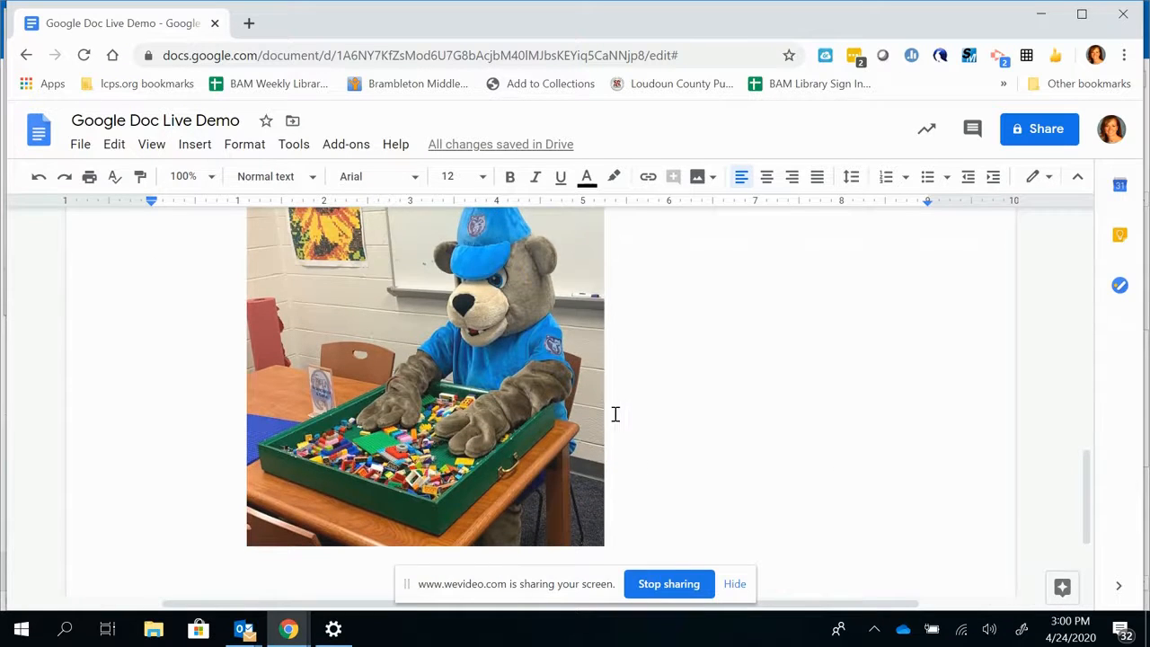
{"action": "scroll", "coordinate": [540, 391], "scroll_direction": "up", "scroll_amount": 2}
{"action": "left_click", "coordinate": [353, 411]}
{"action": "scroll", "coordinate": [392, 413], "scroll_direction": "down", "scroll_amount": 2}
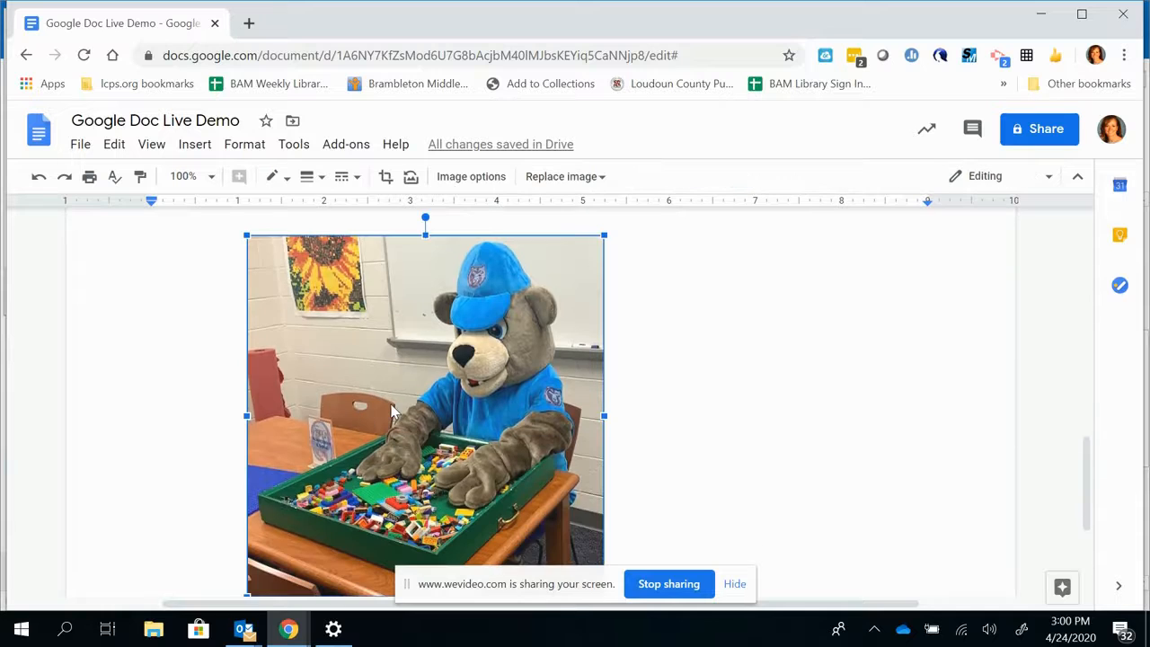
{"action": "key", "text": "Delete"}
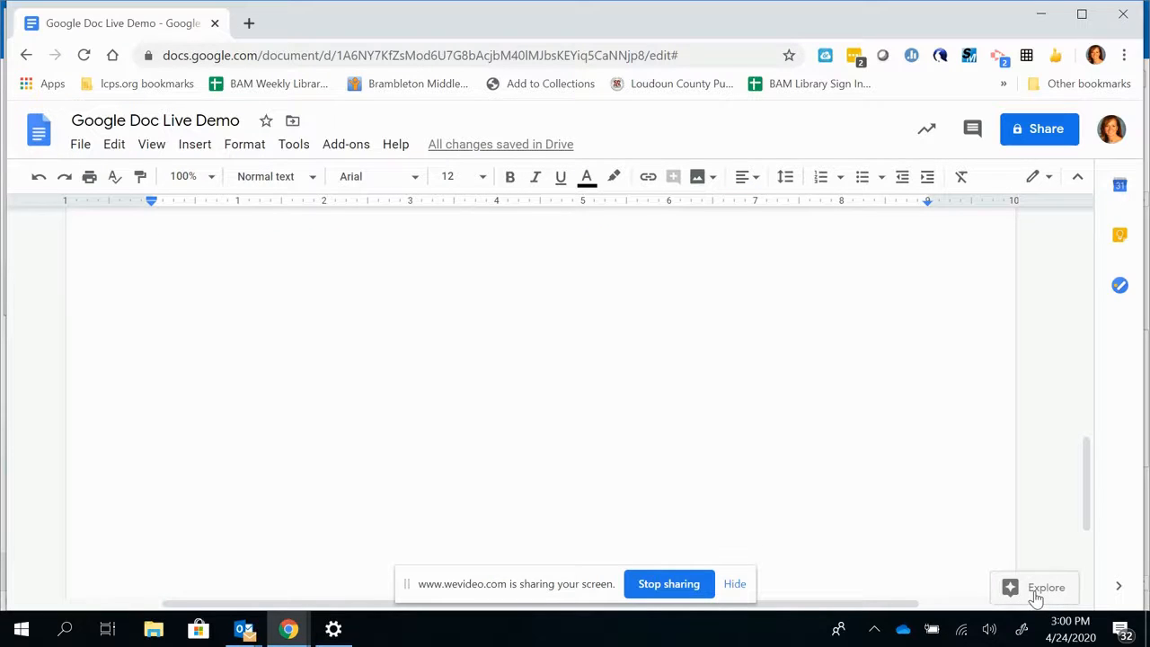
Search for "alternative energy" with the document's Explore tool
{"action": "left_click", "coordinate": [1039, 597]}
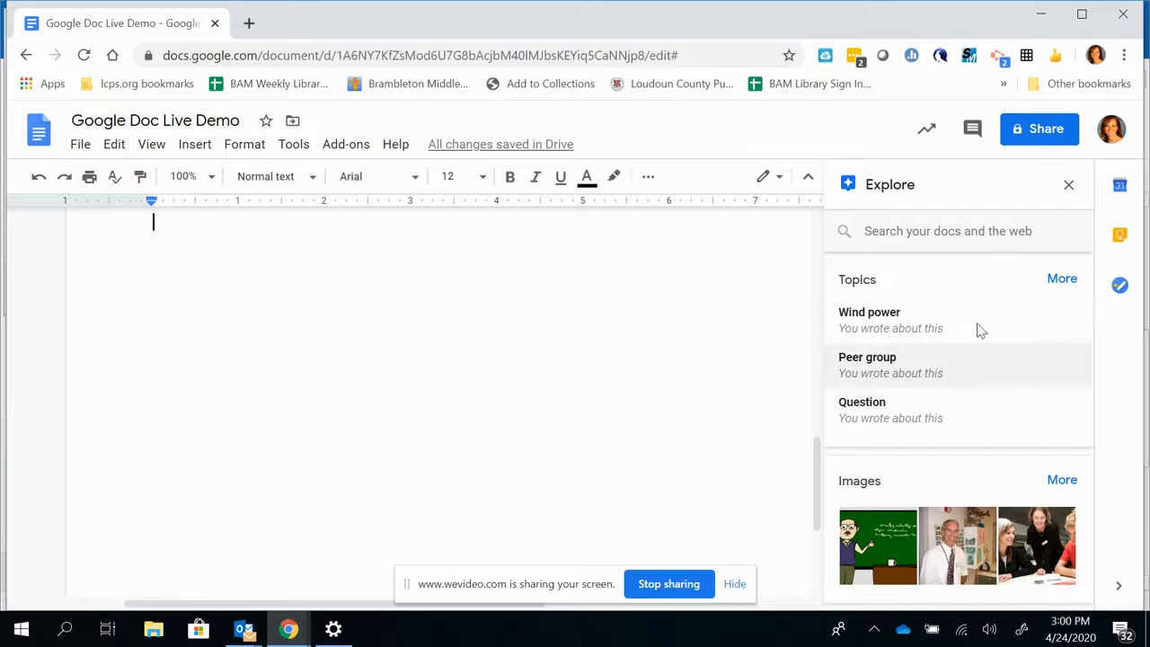
{"action": "left_click", "coordinate": [896, 231]}
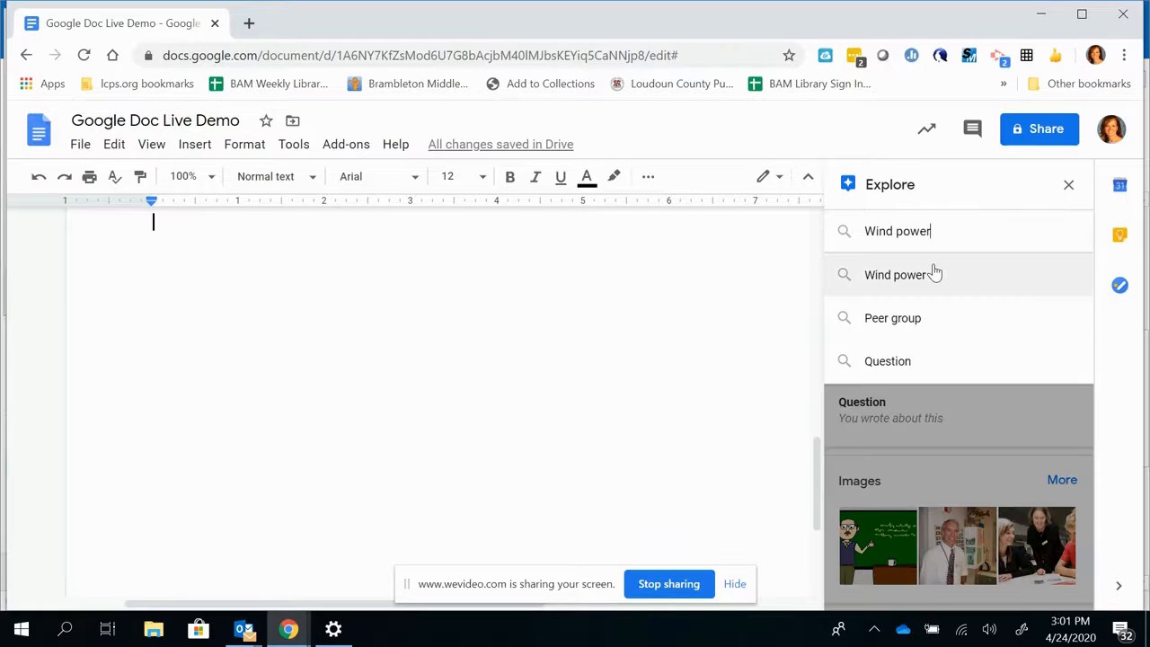
{"action": "type", "text": "a"}
{"action": "key", "text": "BackSpace"}
{"action": "key", "text": "BackSpace"}
{"action": "key", "text": "BackSpace"}
{"action": "key", "text": "BackSpace"}
{"action": "key", "text": "BackSpace"}
{"action": "key", "text": "BackSpace"}
{"action": "key", "text": "BackSpace"}
{"action": "key", "text": "BackSpace"}
{"action": "key", "text": "BackSpace"}
{"action": "key", "text": "BackSpace"}
{"action": "key", "text": "BackSpace"}
{"action": "type", "text": "alternat"}
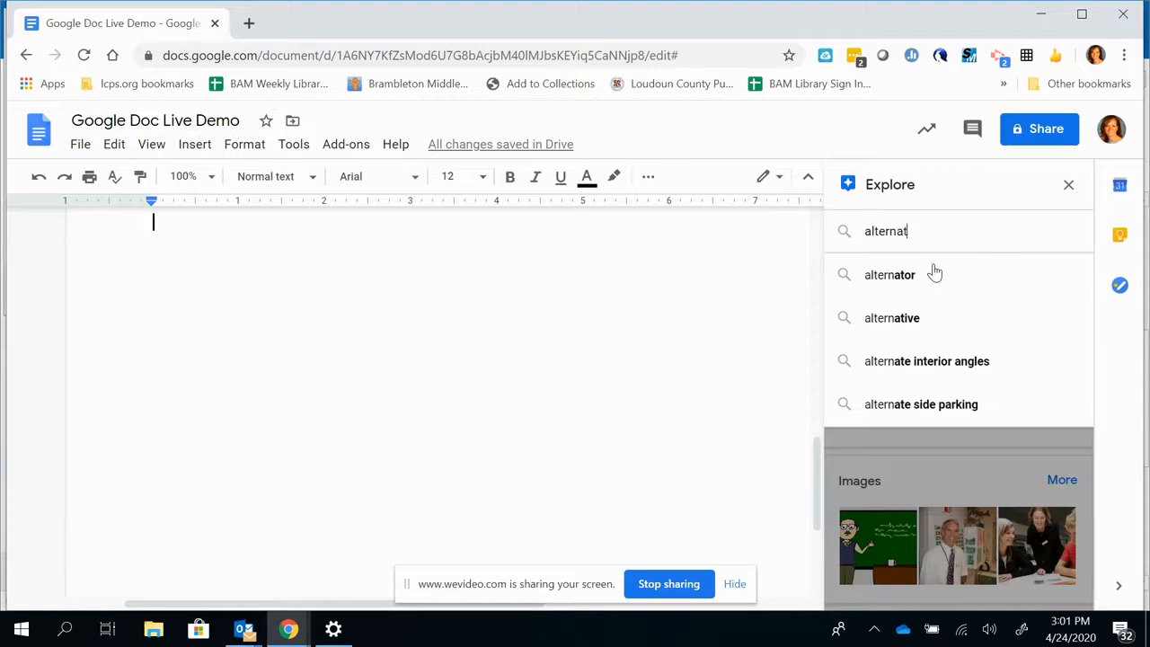
{"action": "type", "text": "ive energy"}
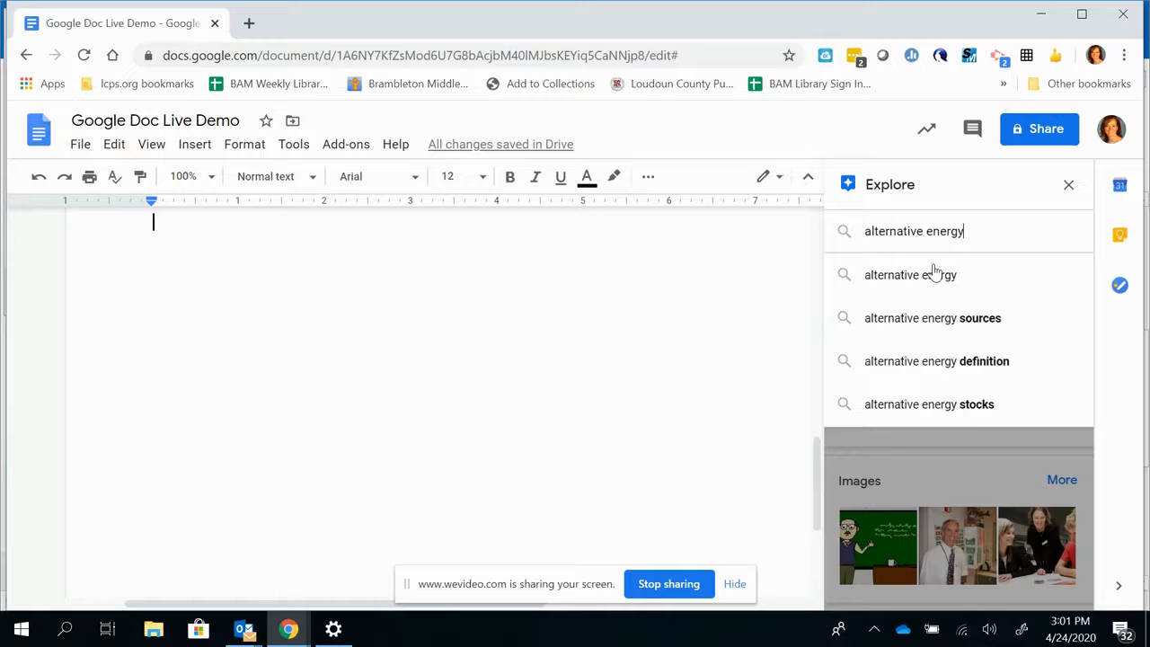
{"action": "key", "text": "Return"}
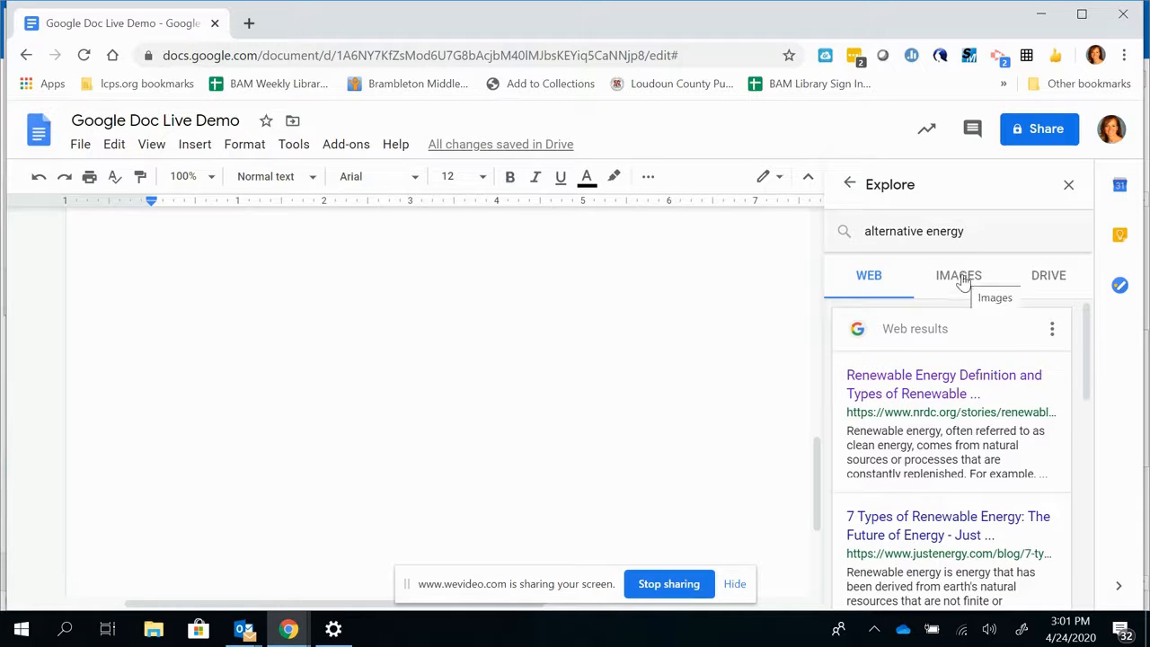
View the Drive results for the search, return to the web results and open the NRDC article on renewable energy types
{"action": "left_click", "coordinate": [1054, 277]}
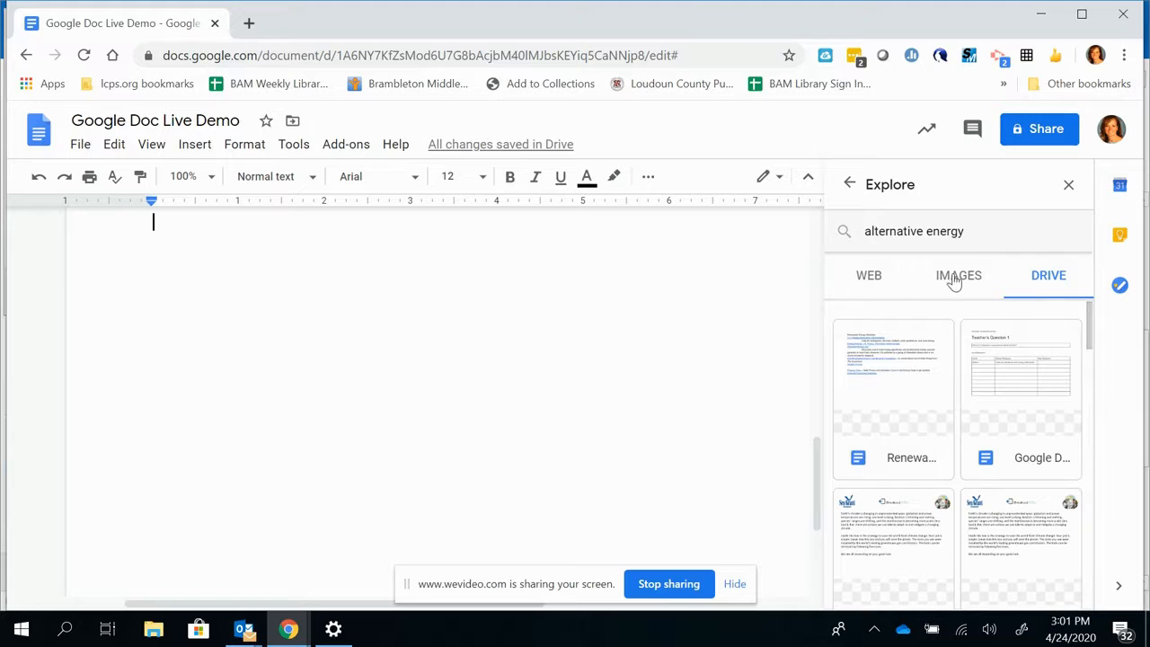
{"action": "left_click", "coordinate": [871, 278]}
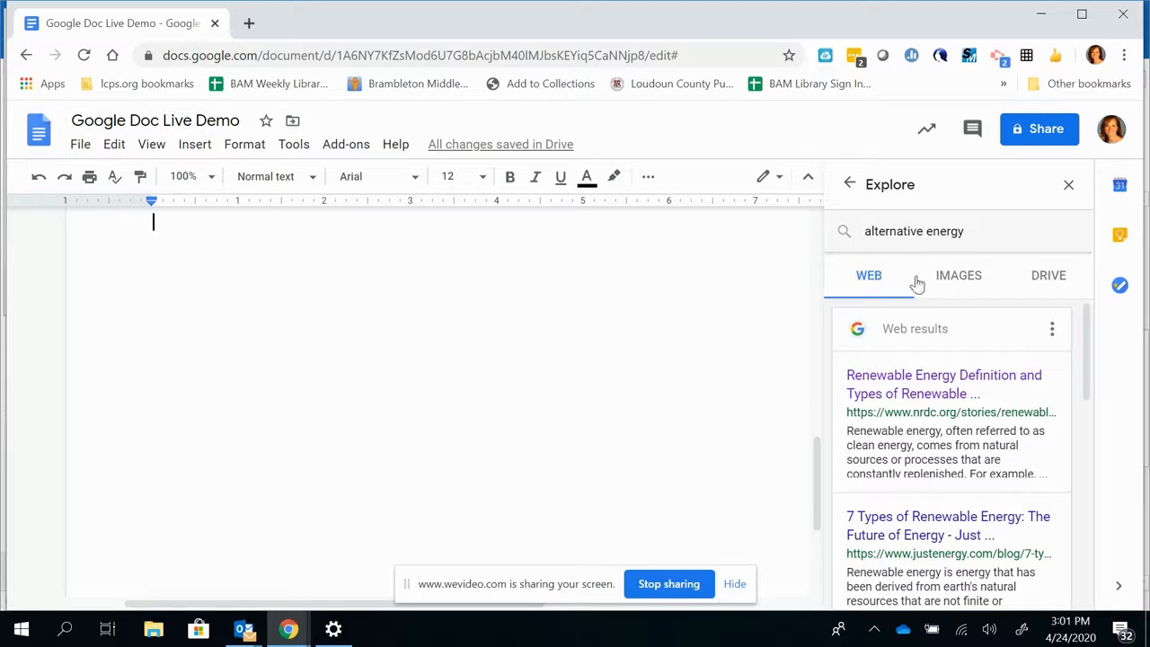
{"action": "left_click", "coordinate": [893, 386]}
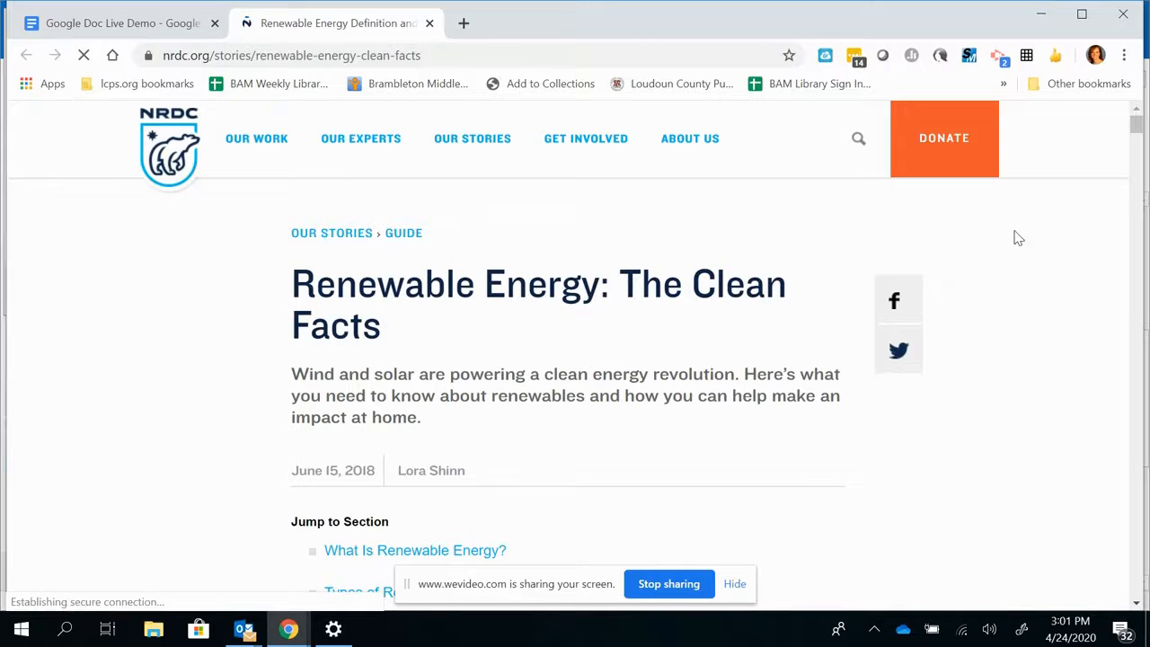
{"action": "scroll", "coordinate": [1010, 323], "scroll_direction": "down", "scroll_amount": 6}
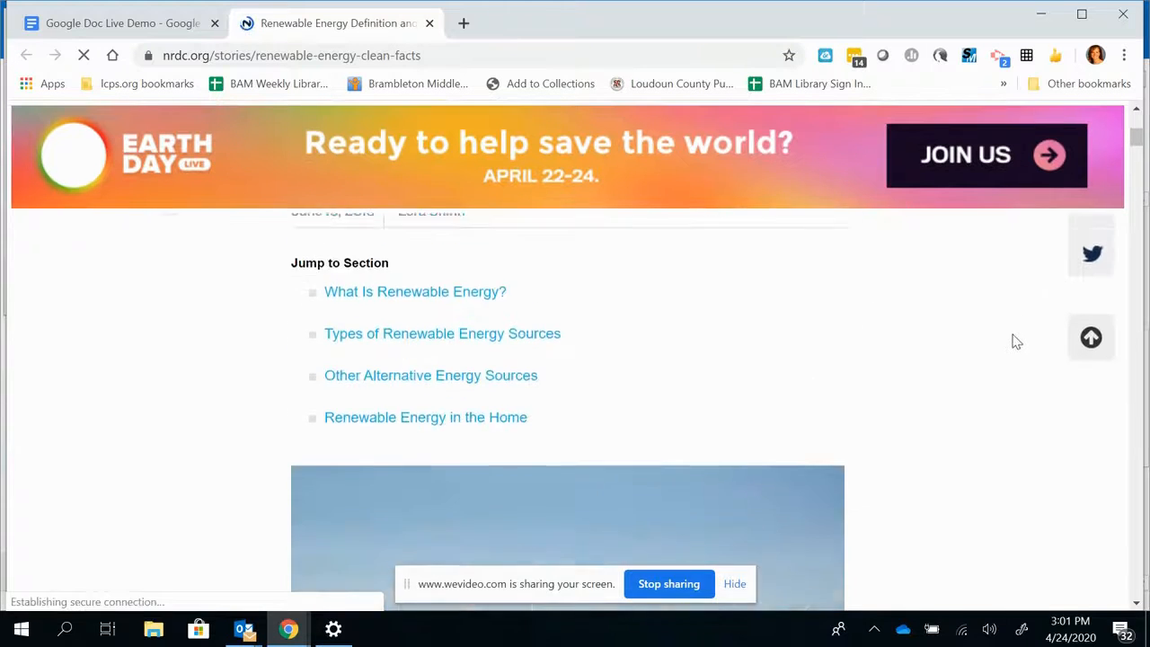
Copy the NRDC article's paragraph that begins "While renewable energy is often thought of as a new technology"
{"action": "scroll", "coordinate": [1006, 333], "scroll_direction": "down", "scroll_amount": 8}
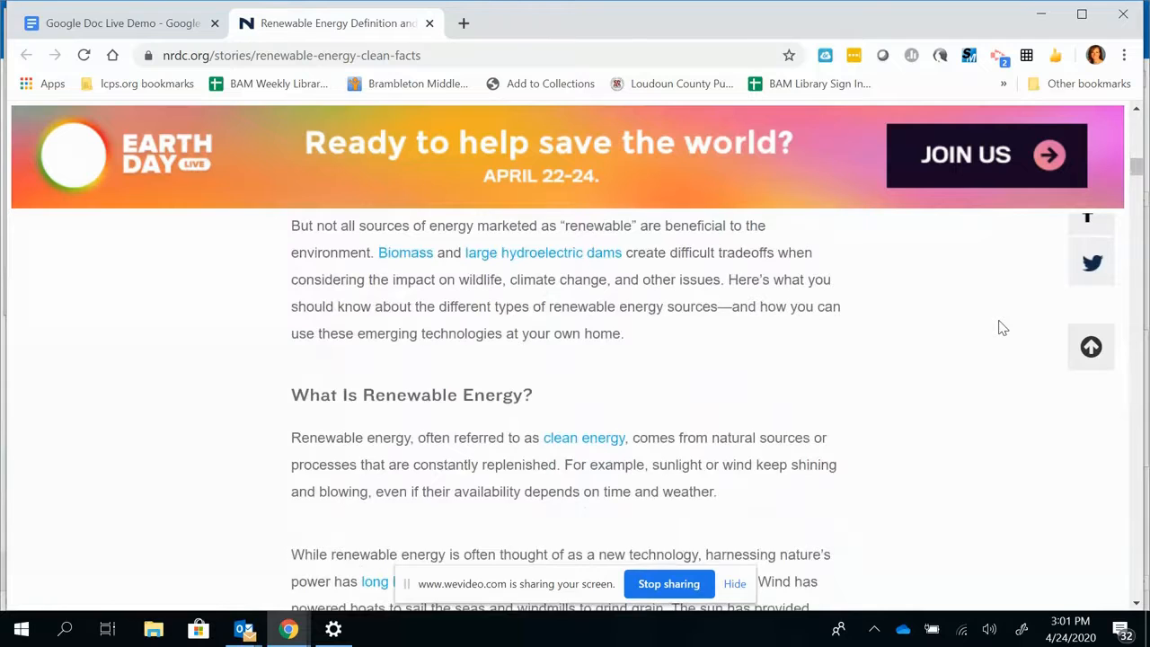
{"action": "scroll", "coordinate": [1001, 328], "scroll_direction": "down", "scroll_amount": 1}
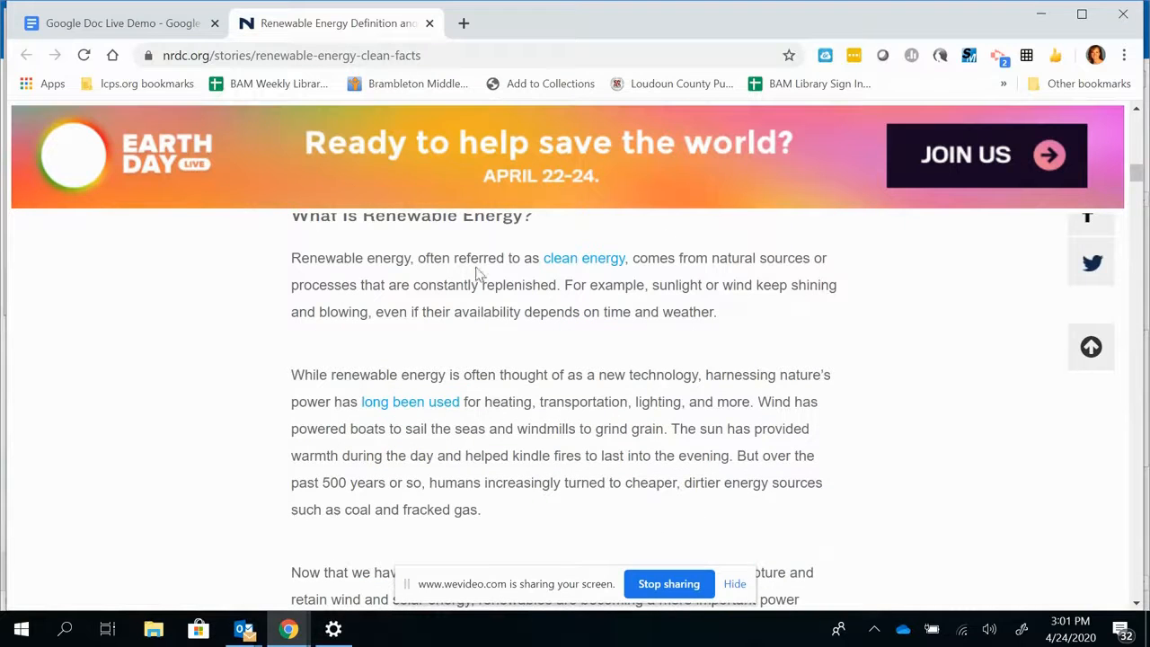
{"action": "left_click_drag", "start_coordinate": [293, 375], "coordinate": [486, 510]}
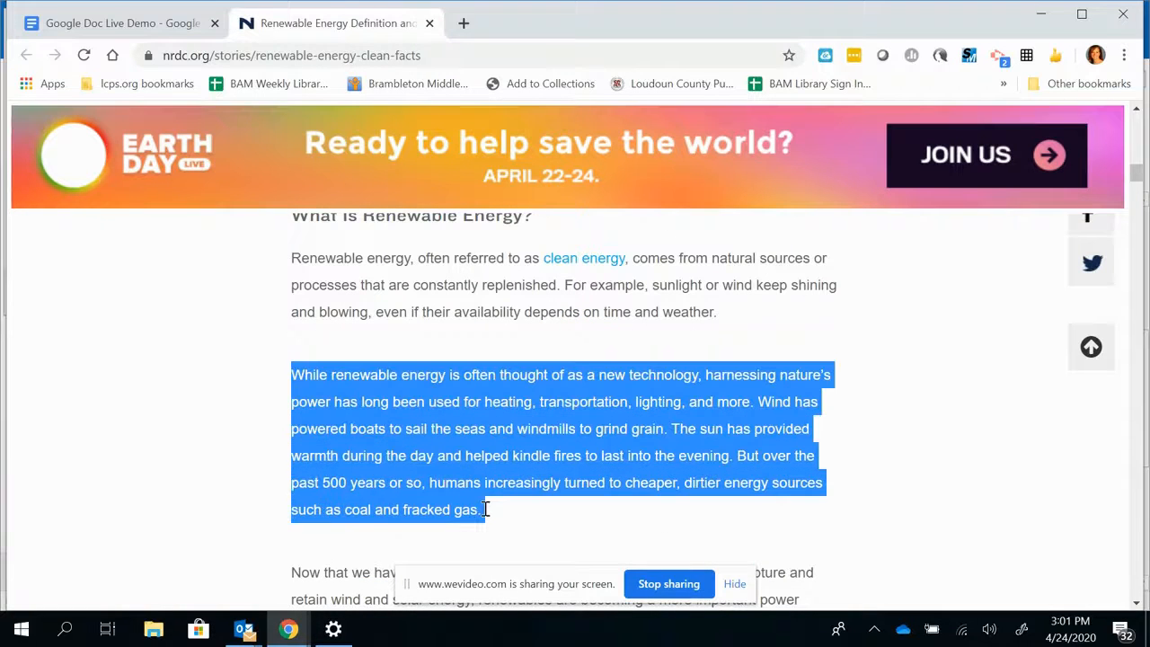
{"action": "right_click", "coordinate": [447, 451]}
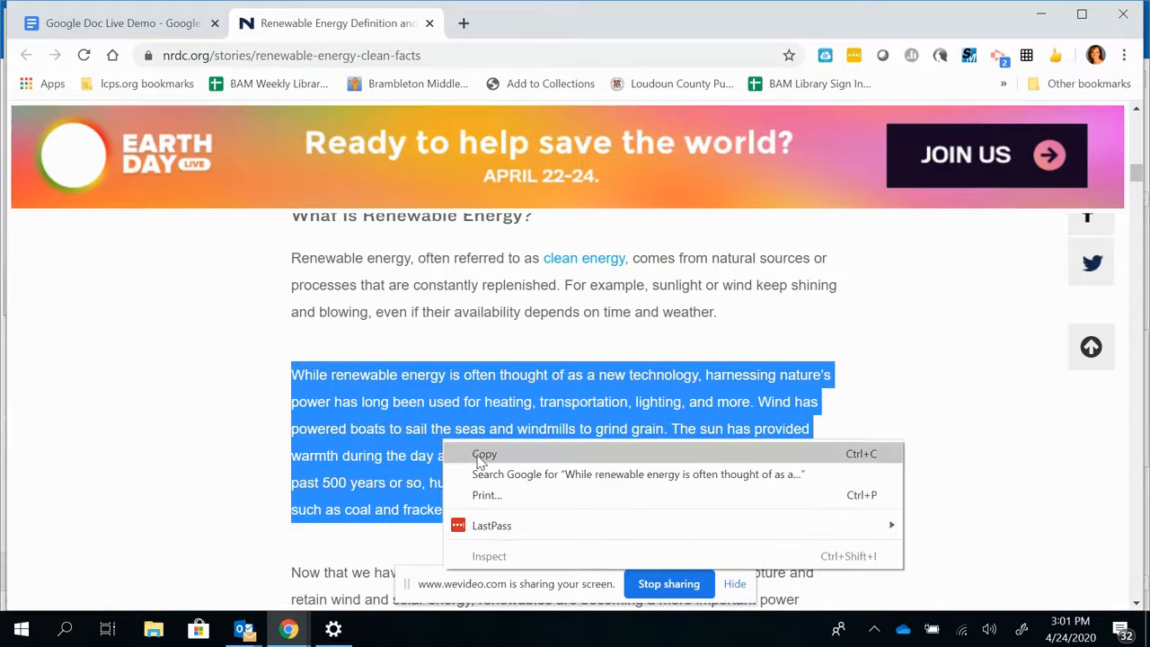
{"action": "left_click", "coordinate": [482, 455]}
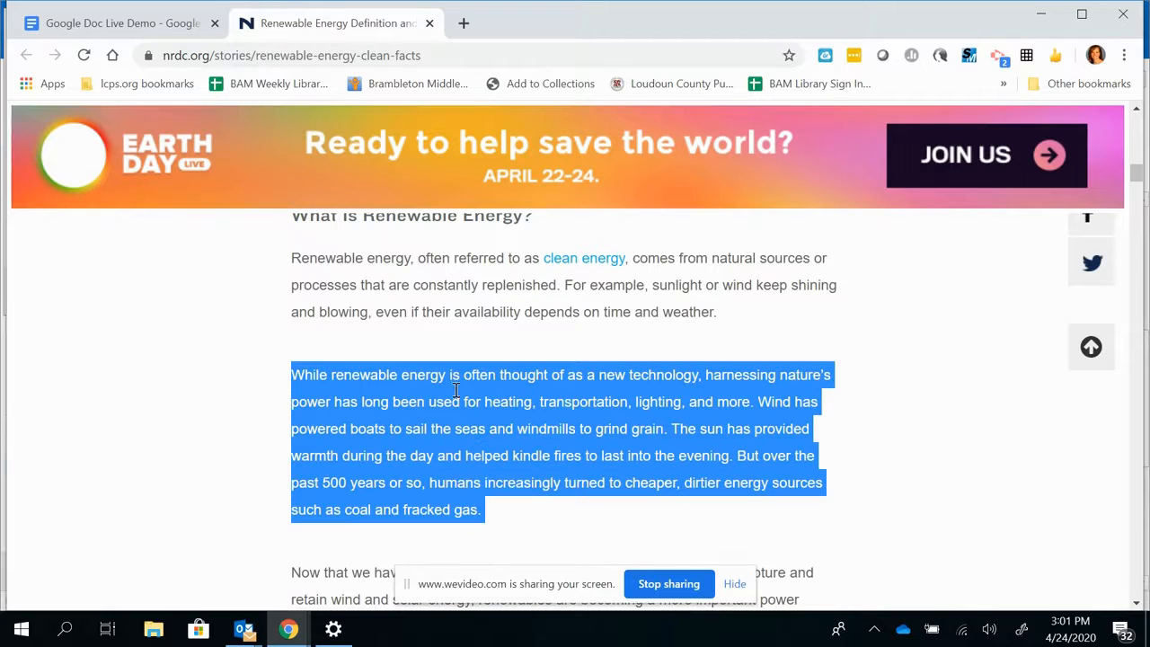
Return to the Google Doc Live Demo document and paste the copied paragraph on the second page
{"action": "left_click", "coordinate": [141, 23]}
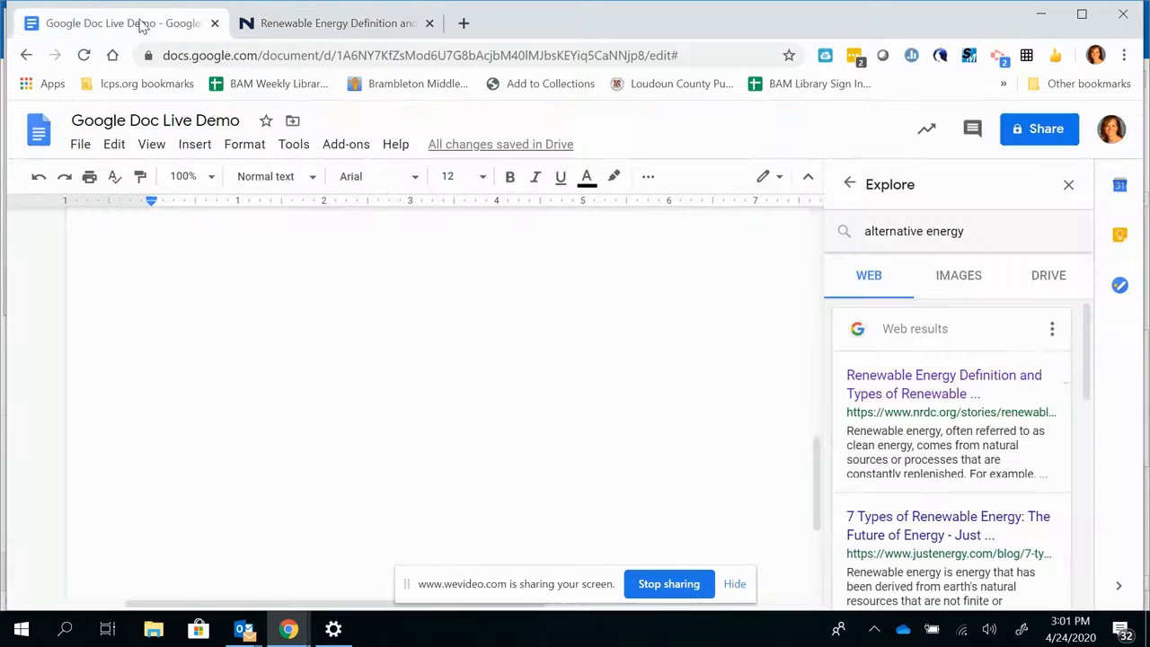
{"action": "right_click", "coordinate": [170, 227]}
{"action": "left_click", "coordinate": [193, 304]}
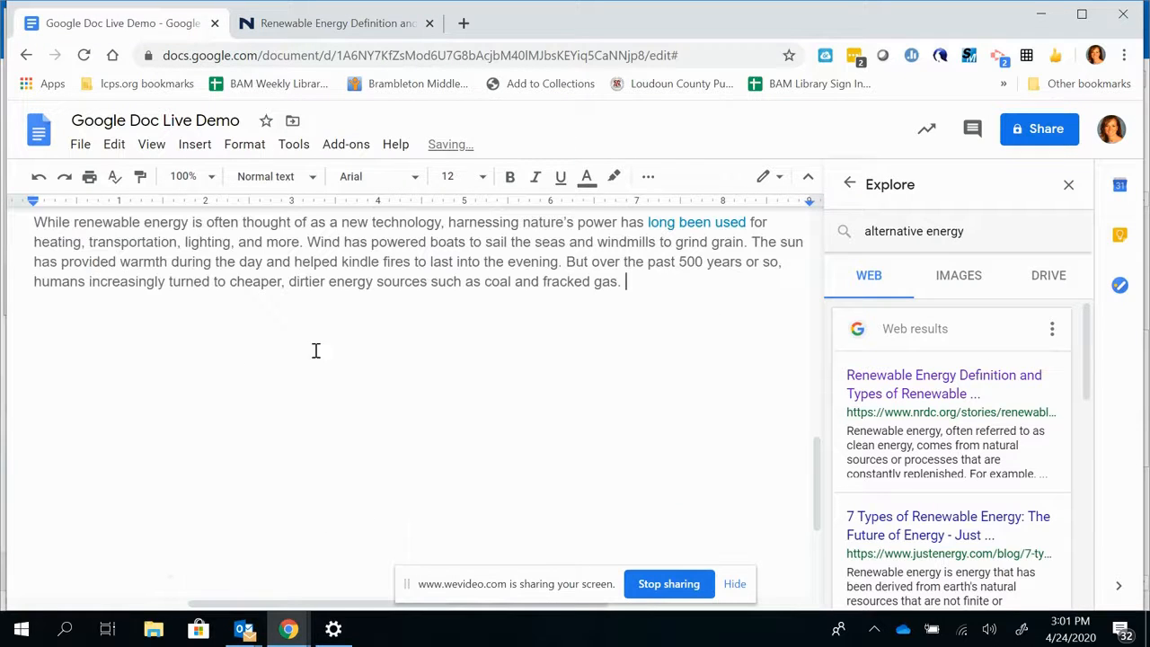
Enclose the pasted renewable energy paragraph in quotation marks
{"action": "left_click_drag", "start_coordinate": [818, 519], "coordinate": [817, 488]}
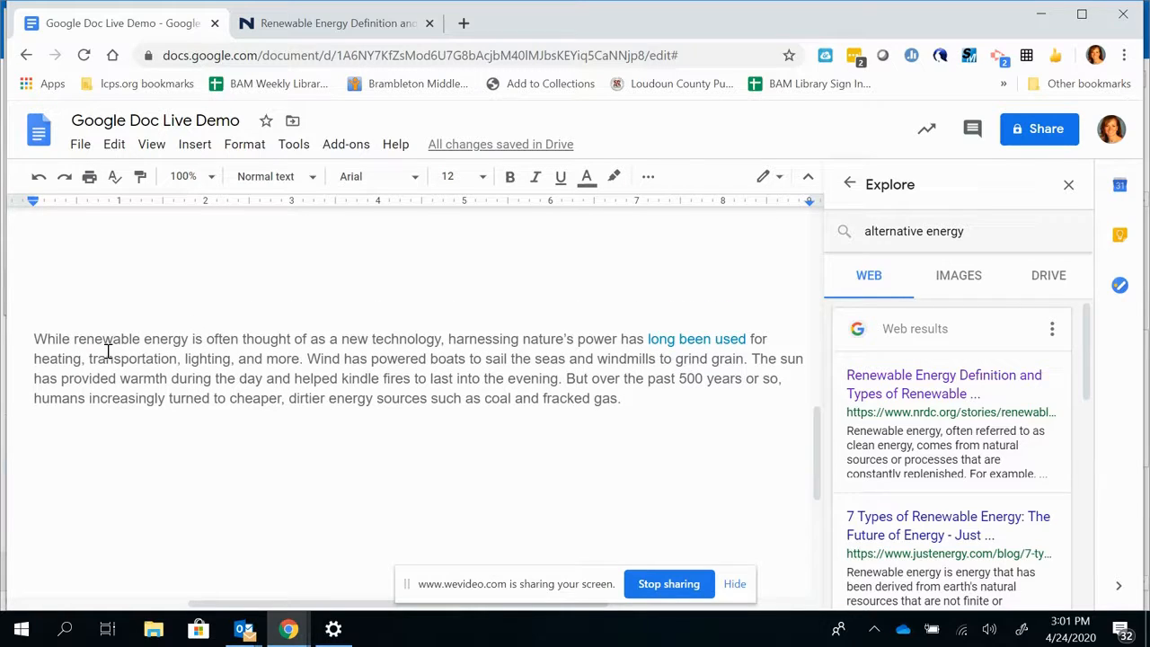
{"action": "type", "text": "\""}
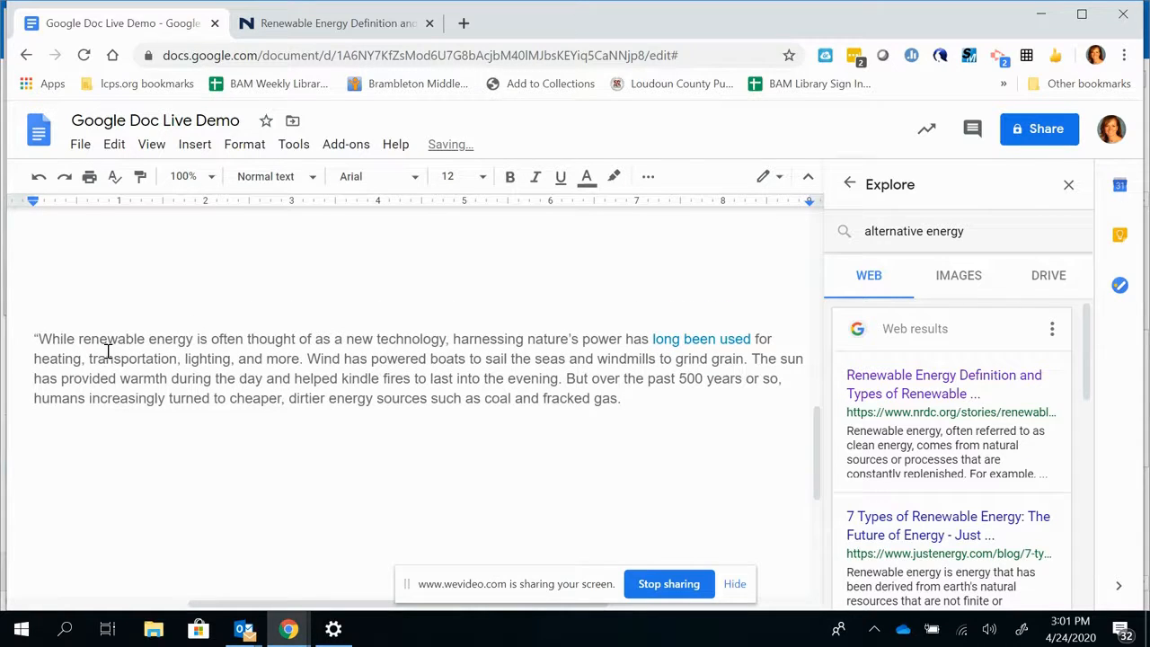
{"action": "left_click", "coordinate": [624, 398]}
{"action": "type", "text": "\""}
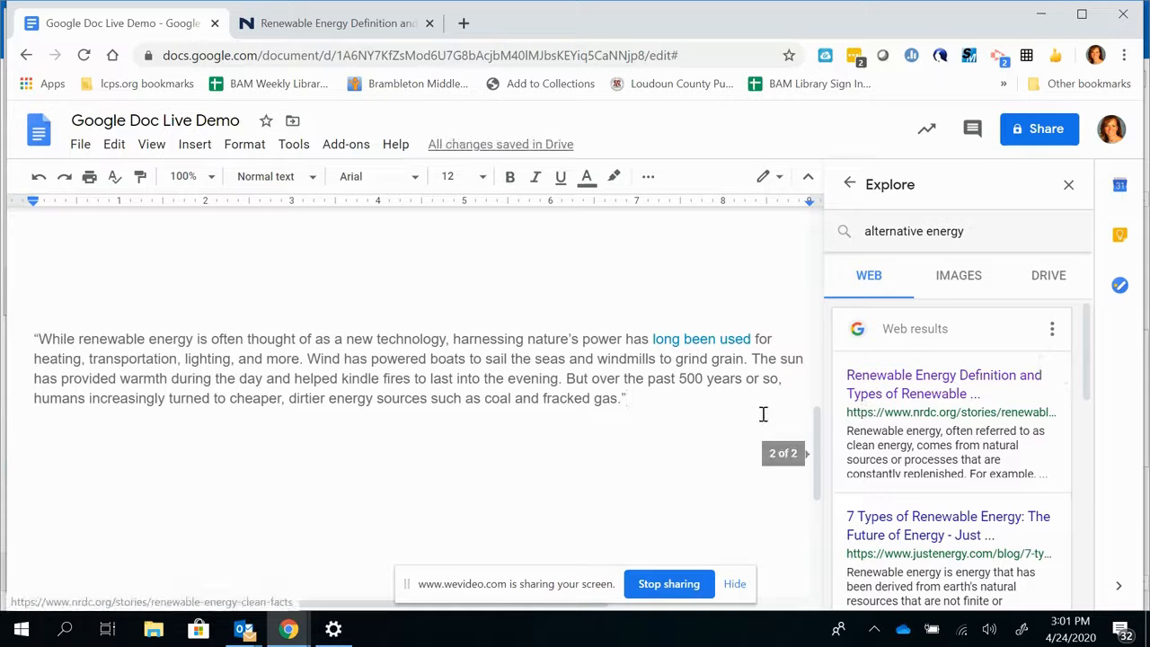
Choose MLA as the Explore citation format and cite the NRDC result as a footnote after the quoted paragraph
{"action": "left_click", "coordinate": [1052, 334]}
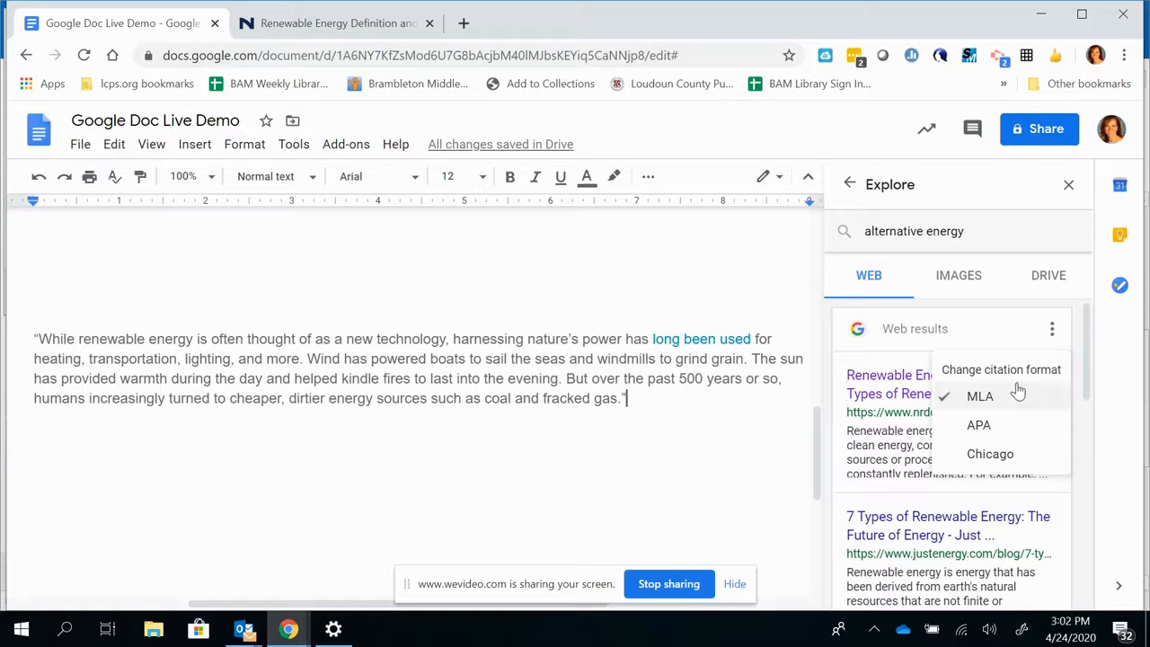
{"action": "left_click", "coordinate": [971, 406]}
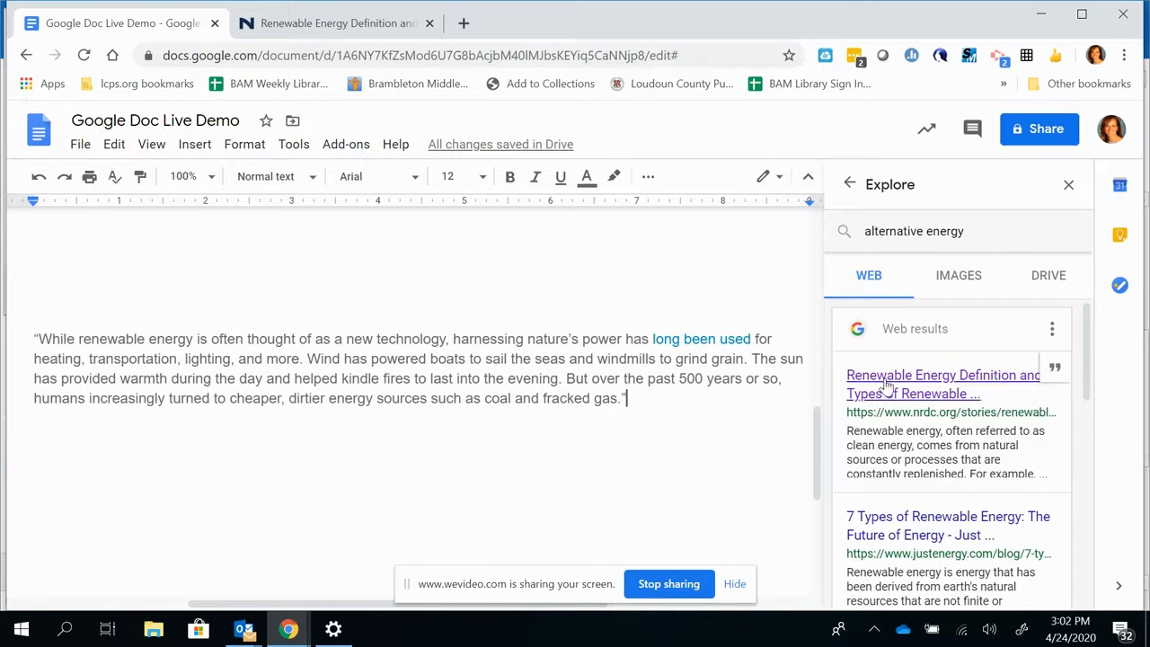
{"action": "left_click", "coordinate": [1056, 372]}
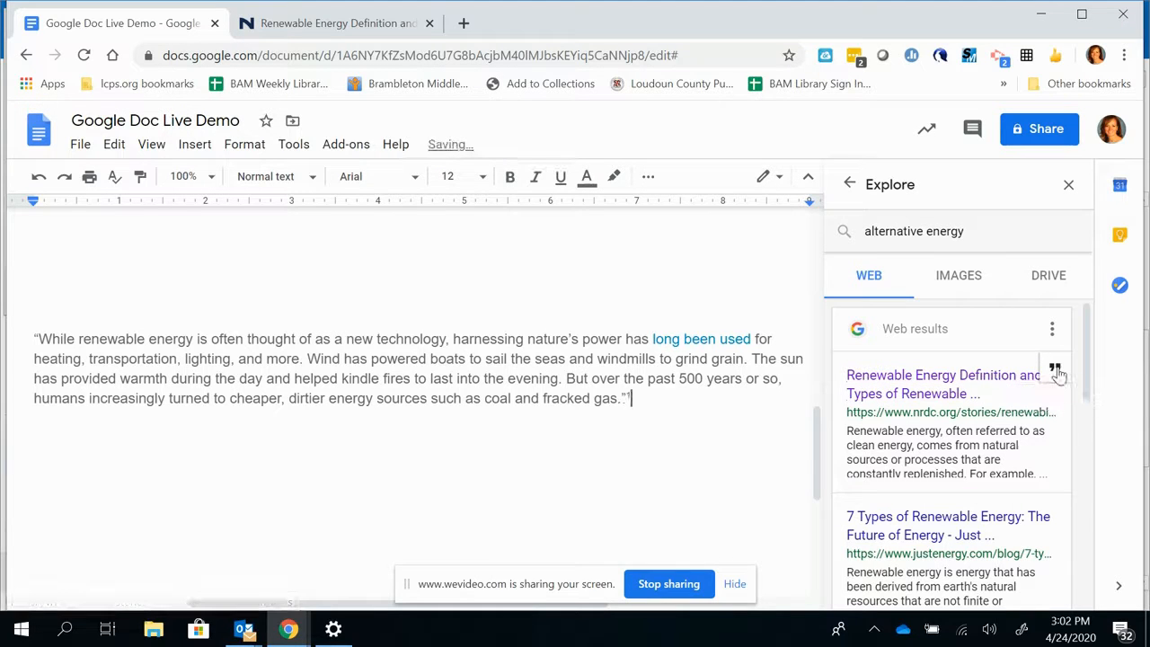
{"action": "scroll", "coordinate": [1084, 328], "scroll_direction": "down", "scroll_amount": 2}
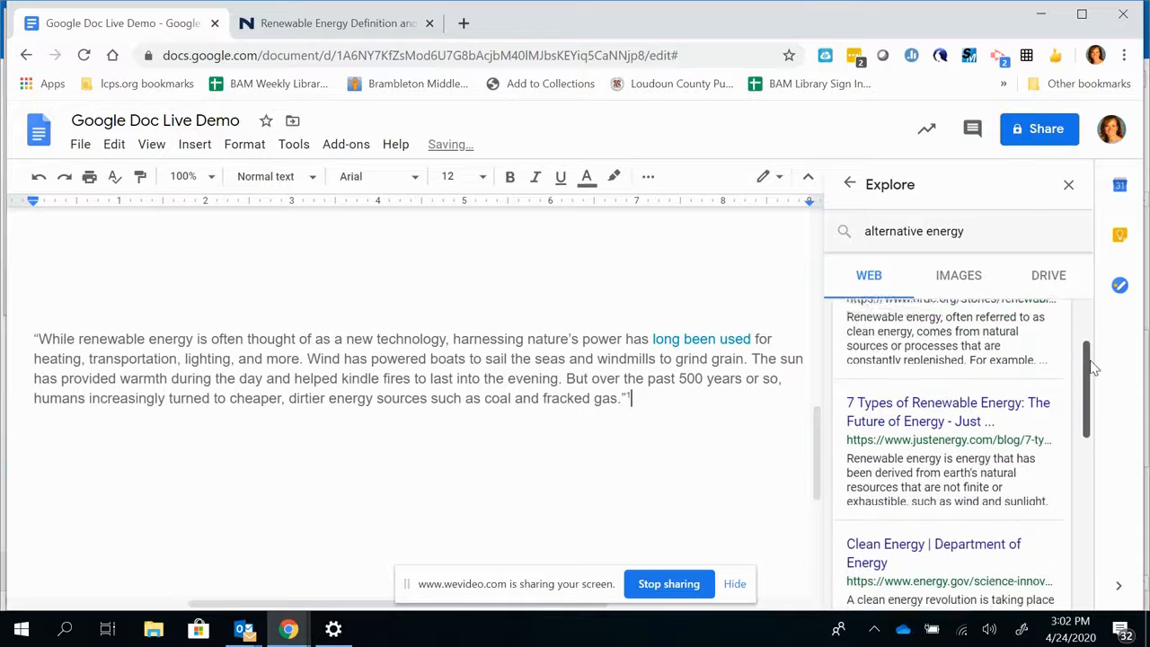
{"action": "mouse_move", "coordinate": [817, 442]}
{"action": "left_mouse_down"}
{"action": "mouse_move", "coordinate": [812, 548]}
{"action": "mouse_move", "coordinate": [815, 449]}
{"action": "left_mouse_up"}
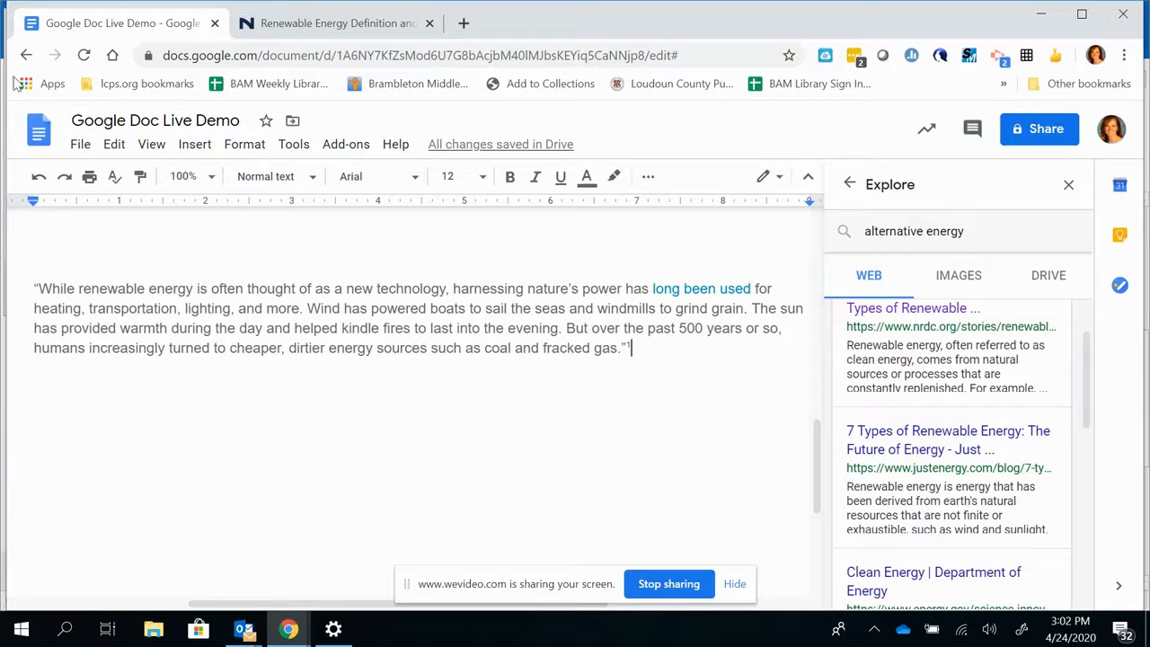
Look at the spelling and grammar check options from the document's beginning, then return to the quoted paragraph
{"action": "left_click_drag", "start_coordinate": [823, 452], "coordinate": [821, 243]}
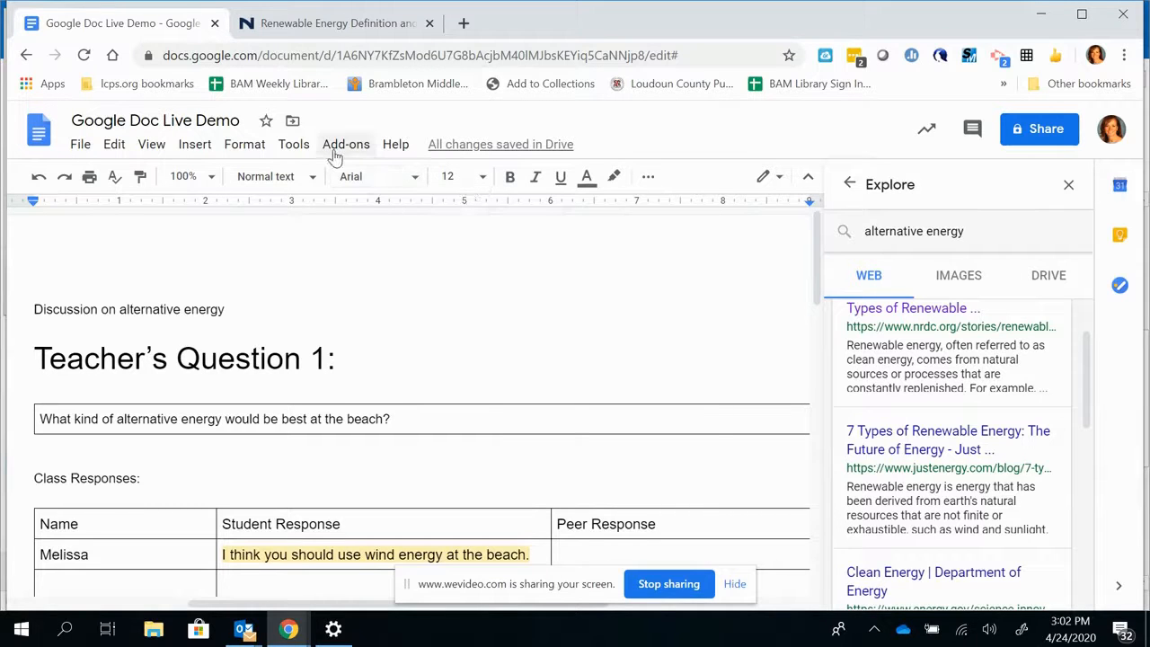
{"action": "left_click", "coordinate": [293, 148]}
{"action": "mouse_move", "coordinate": [351, 184]}
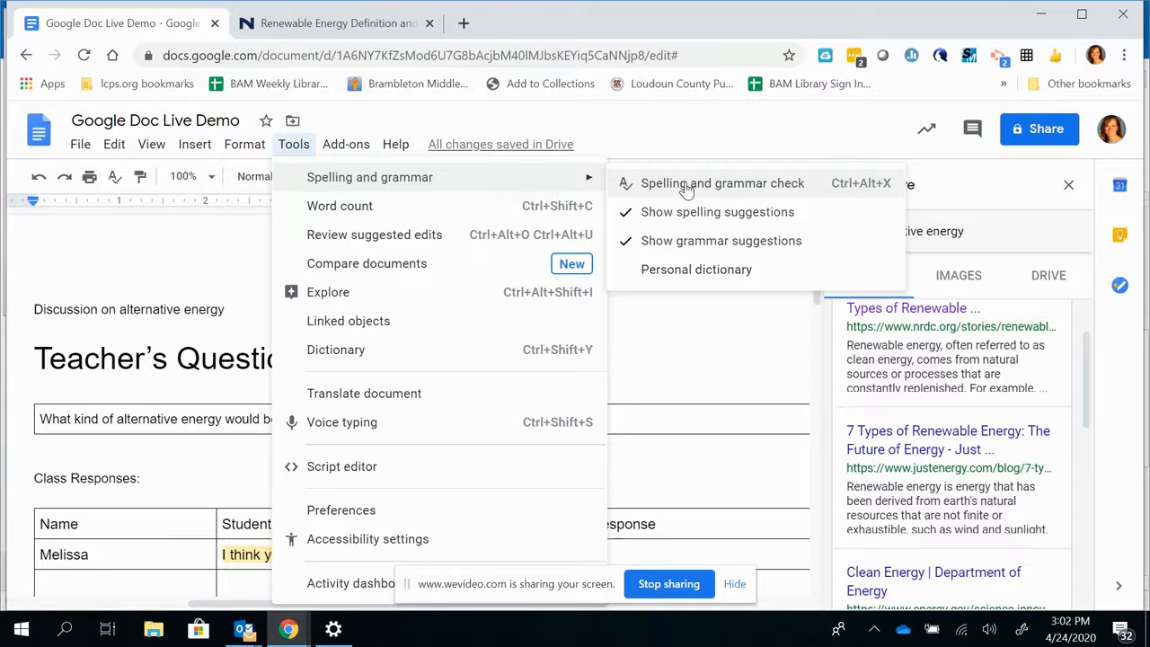
{"action": "left_click", "coordinate": [187, 477]}
{"action": "scroll", "coordinate": [470, 419], "scroll_direction": "down", "scroll_amount": 10}
{"action": "scroll", "coordinate": [456, 361], "scroll_direction": "down", "scroll_amount": 2}
{"action": "scroll", "coordinate": [456, 360], "scroll_direction": "up", "scroll_amount": 1}
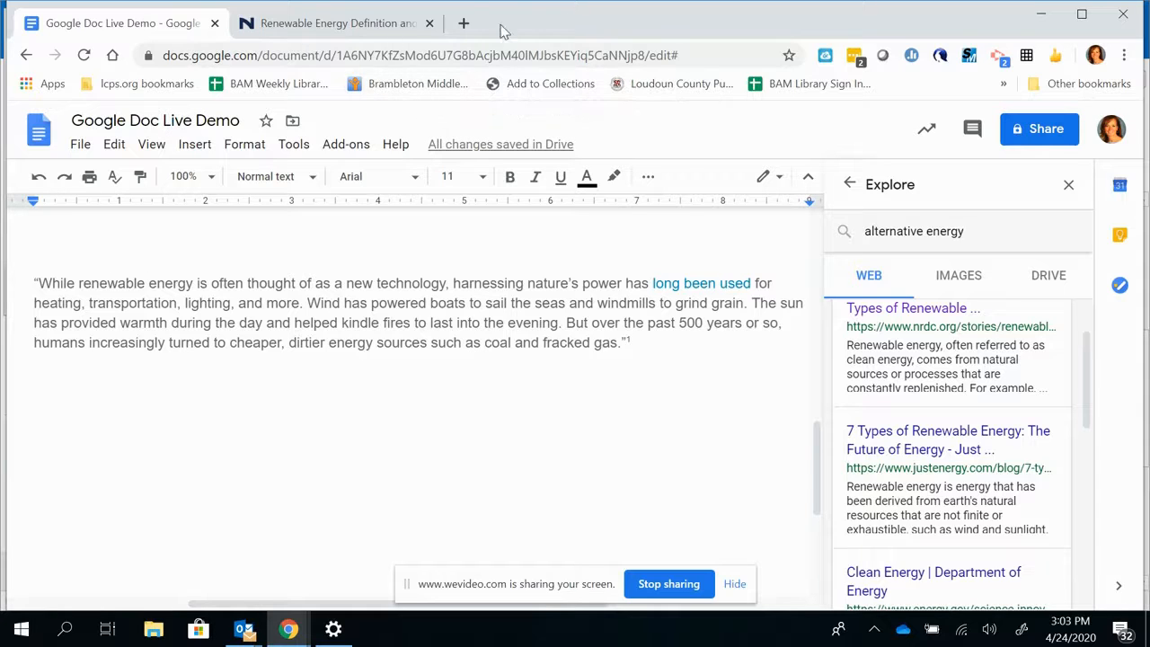
Open Google Slides in a new browser tab and create a blank presentation
{"action": "left_click", "coordinate": [462, 25]}
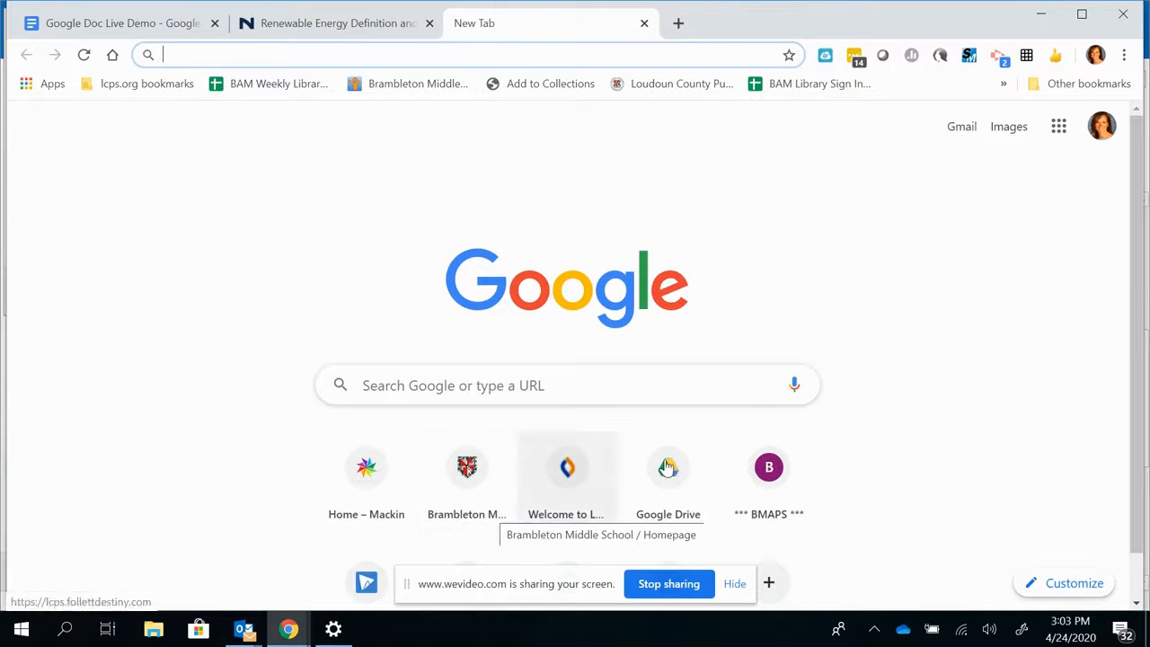
{"action": "left_click", "coordinate": [1059, 126]}
{"action": "left_click", "coordinate": [876, 403]}
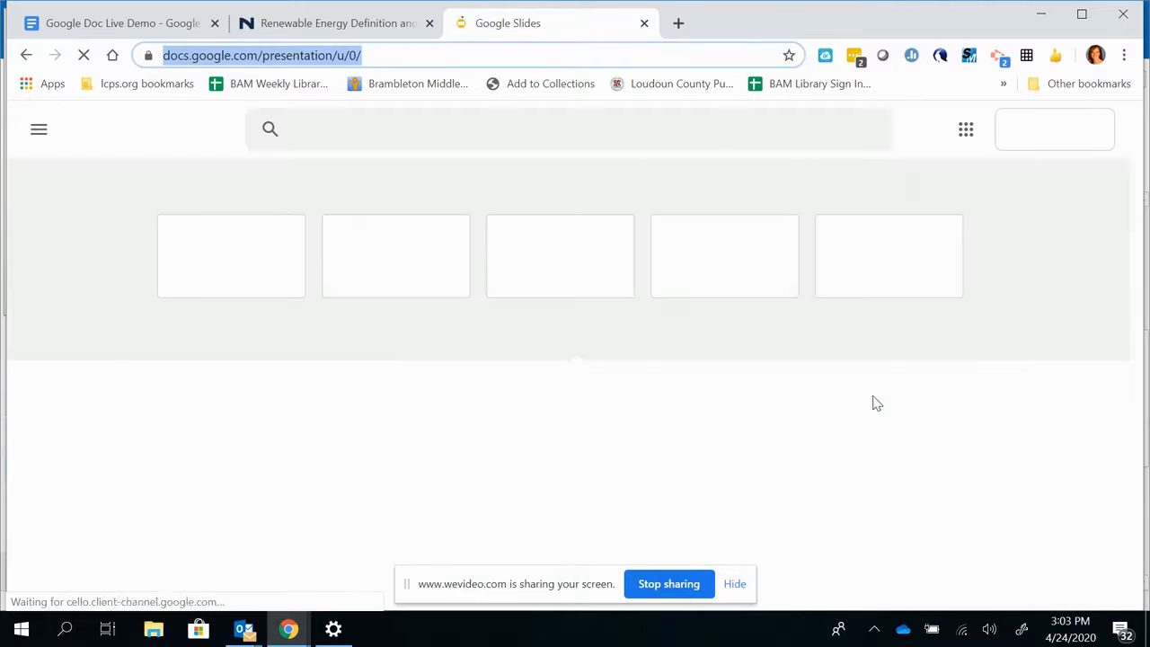
{"action": "left_click", "coordinate": [233, 270]}
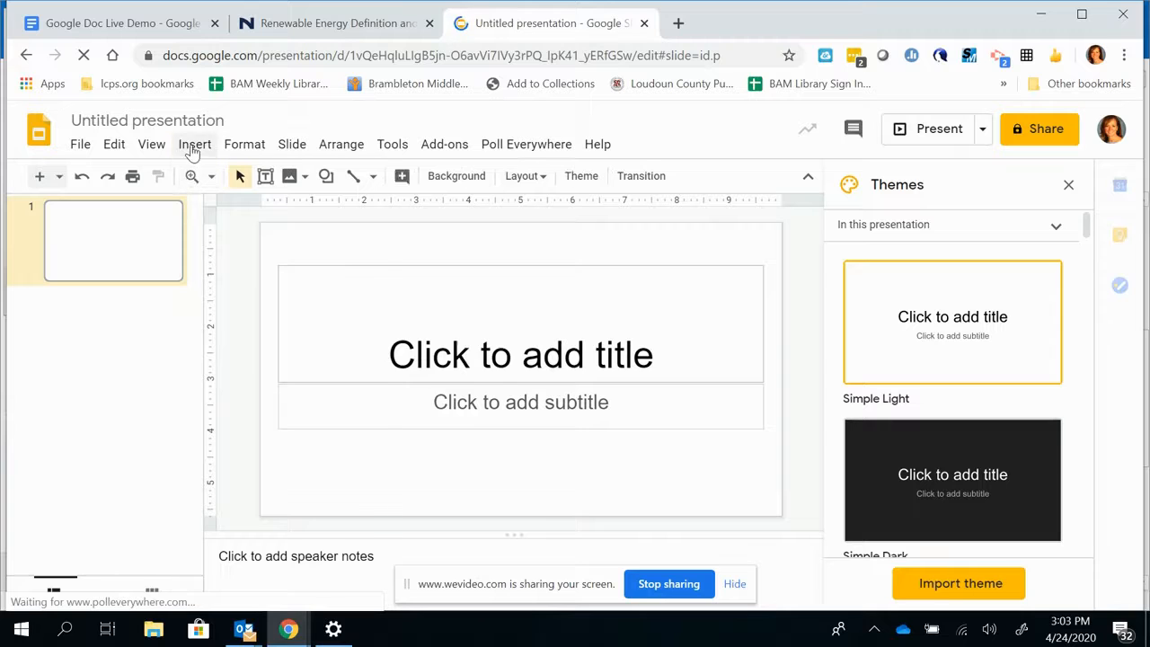
Search YouTube for "alternative energy" and insert the video "Renewable Energy 101 | National Geographic" on the first slide
{"action": "left_click", "coordinate": [194, 146]}
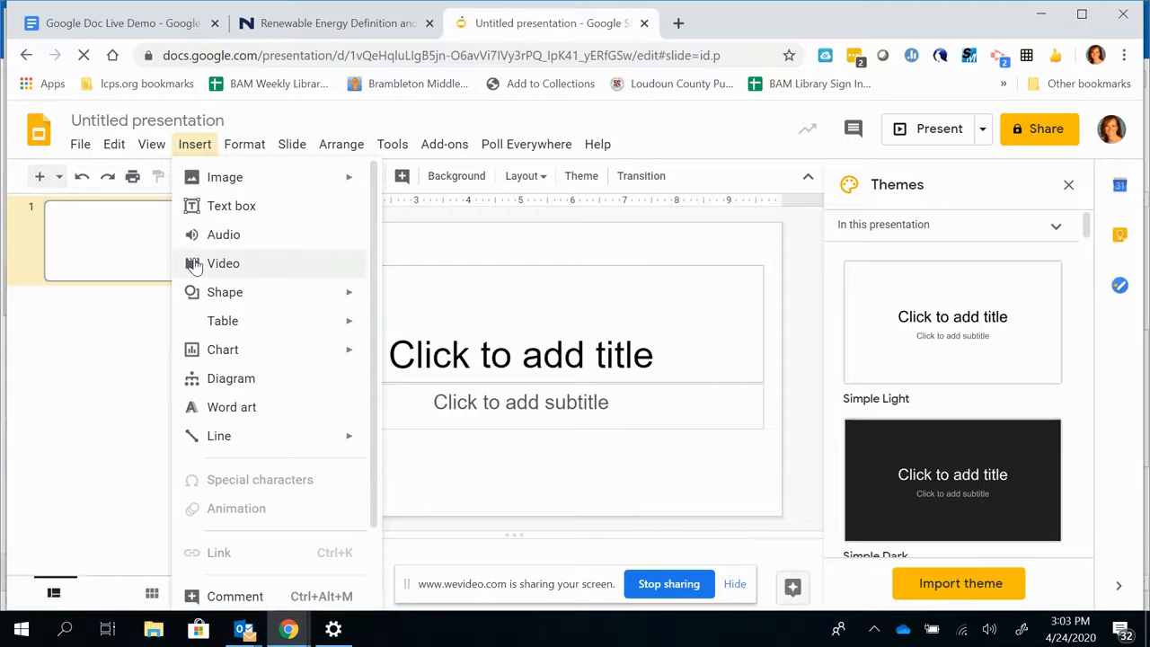
{"action": "left_click", "coordinate": [194, 264]}
{"action": "left_click", "coordinate": [391, 280]}
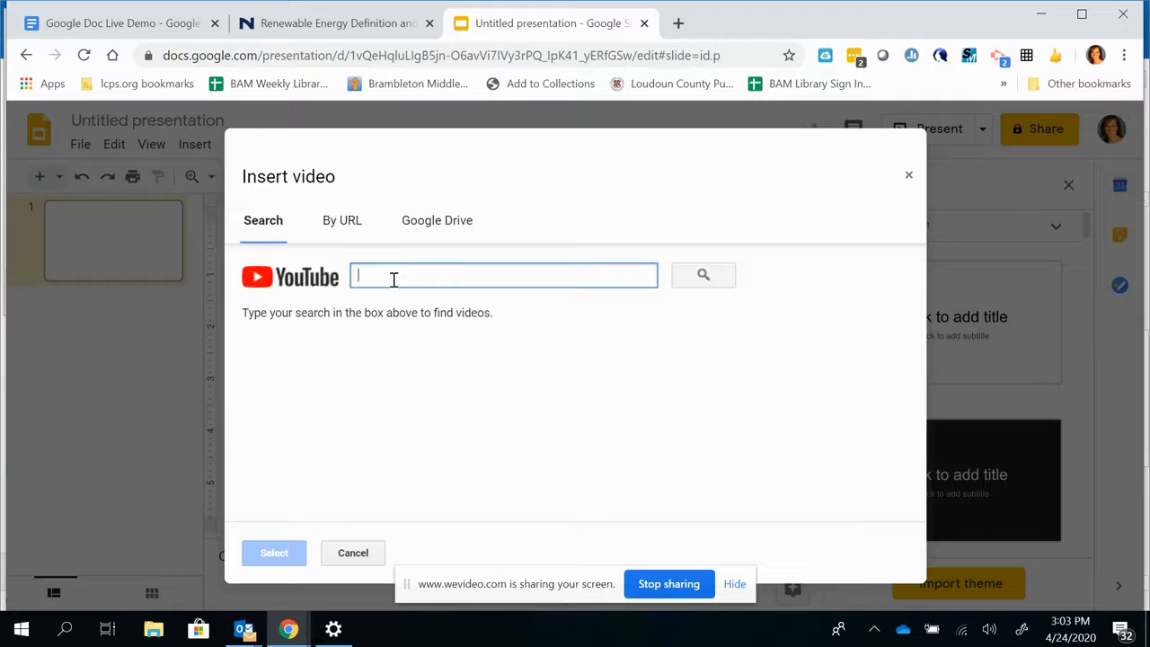
{"action": "type", "text": "alternative energy"}
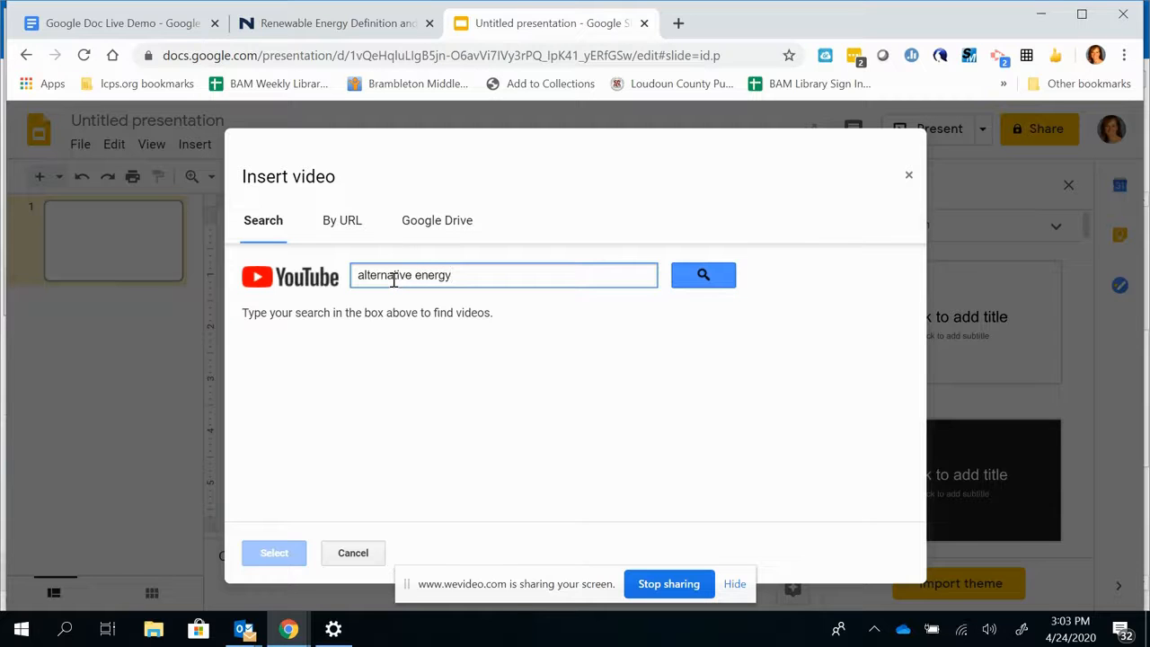
{"action": "left_click", "coordinate": [705, 282]}
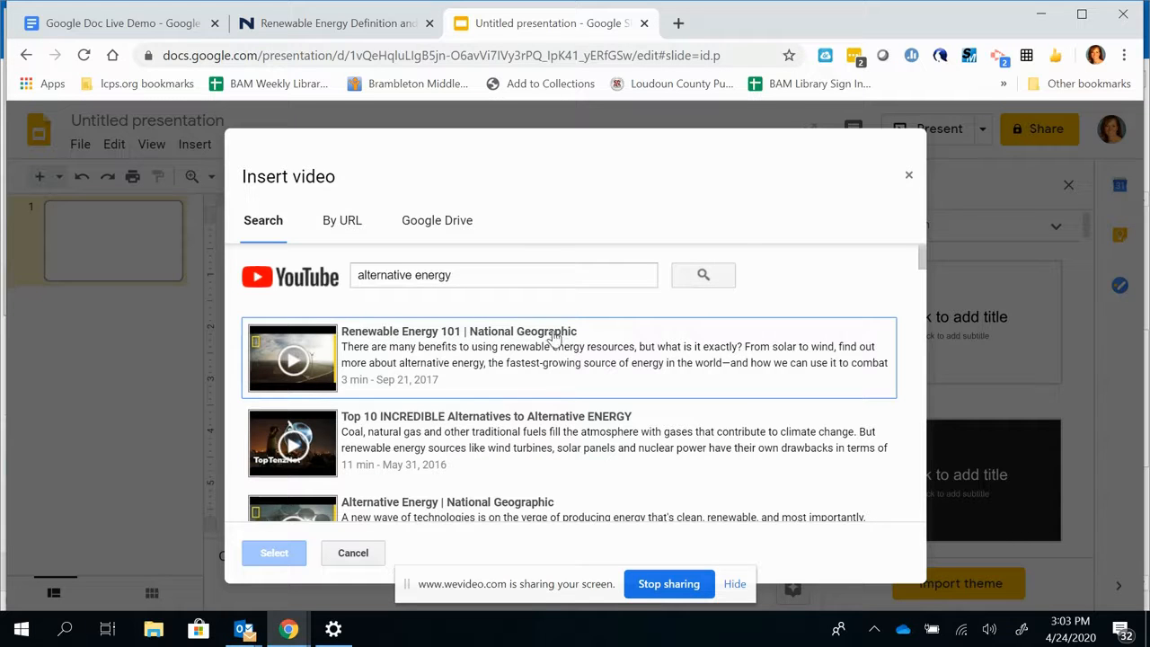
{"action": "left_click", "coordinate": [290, 395]}
{"action": "left_click", "coordinate": [275, 553]}
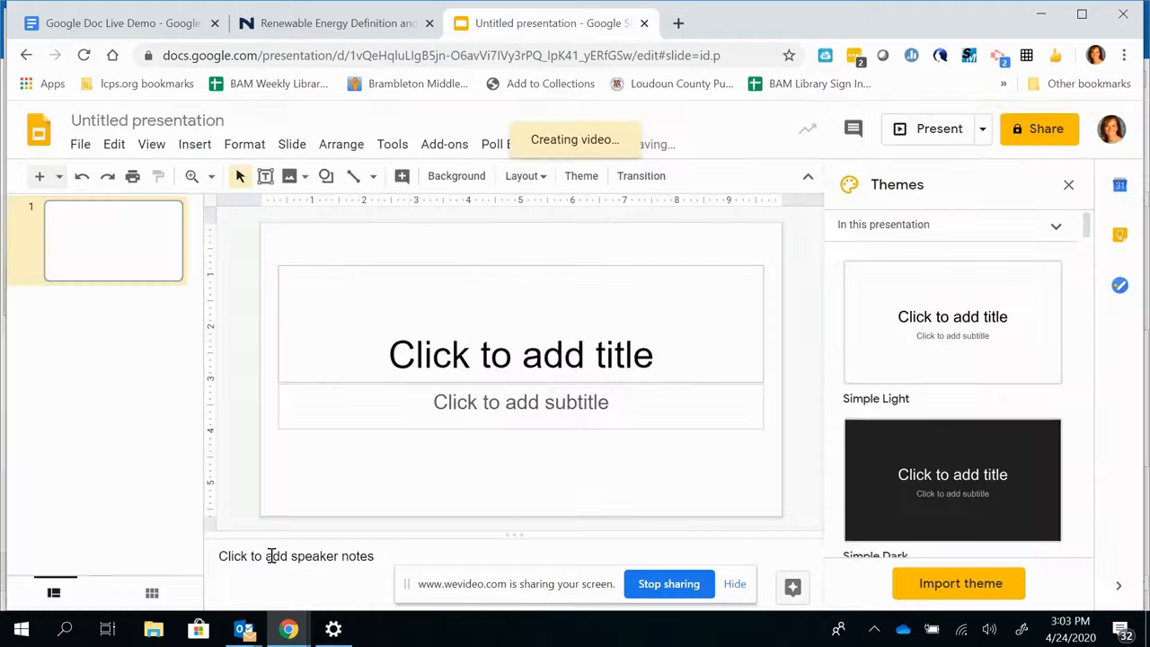